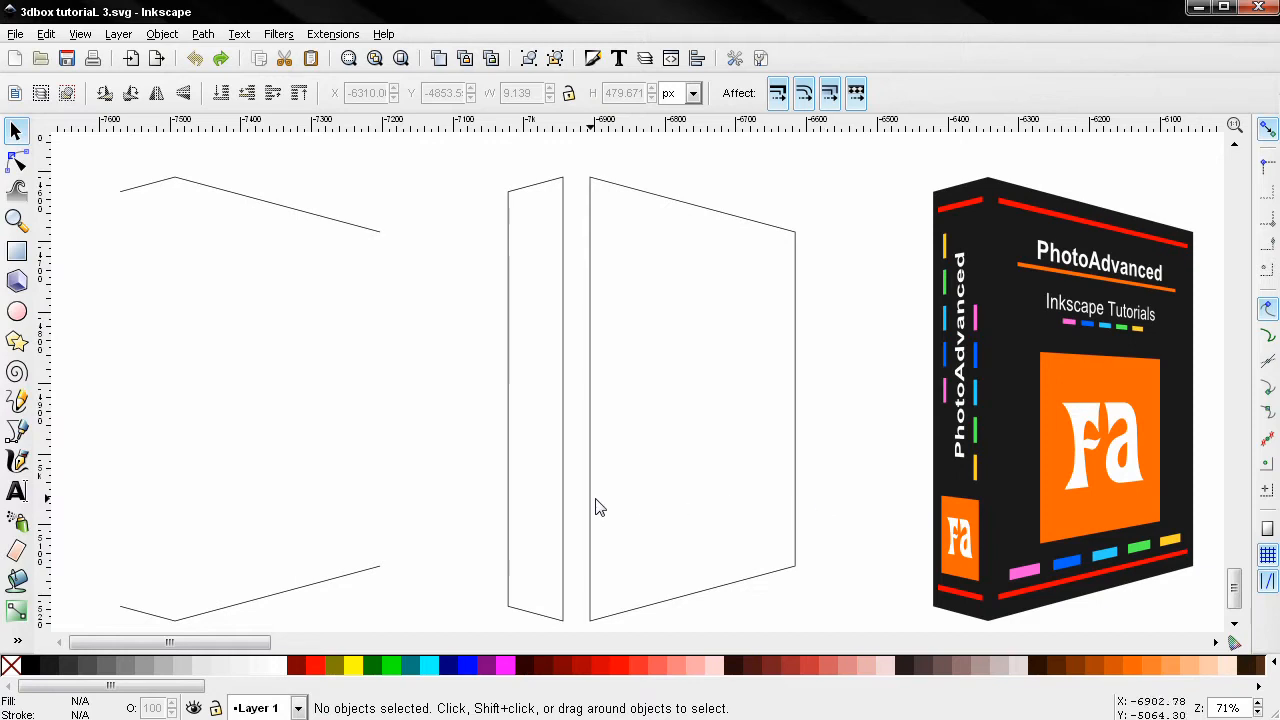
Delete the four outline paths beside the finished box, keeping only the 3D box artwork
{"action": "scroll", "coordinate": [574, 506], "scroll_direction": "down", "scroll_amount": 1, "text": "ctrl"}
{"action": "left_click_drag", "start_coordinate": [114, 200], "coordinate": [748, 648]}
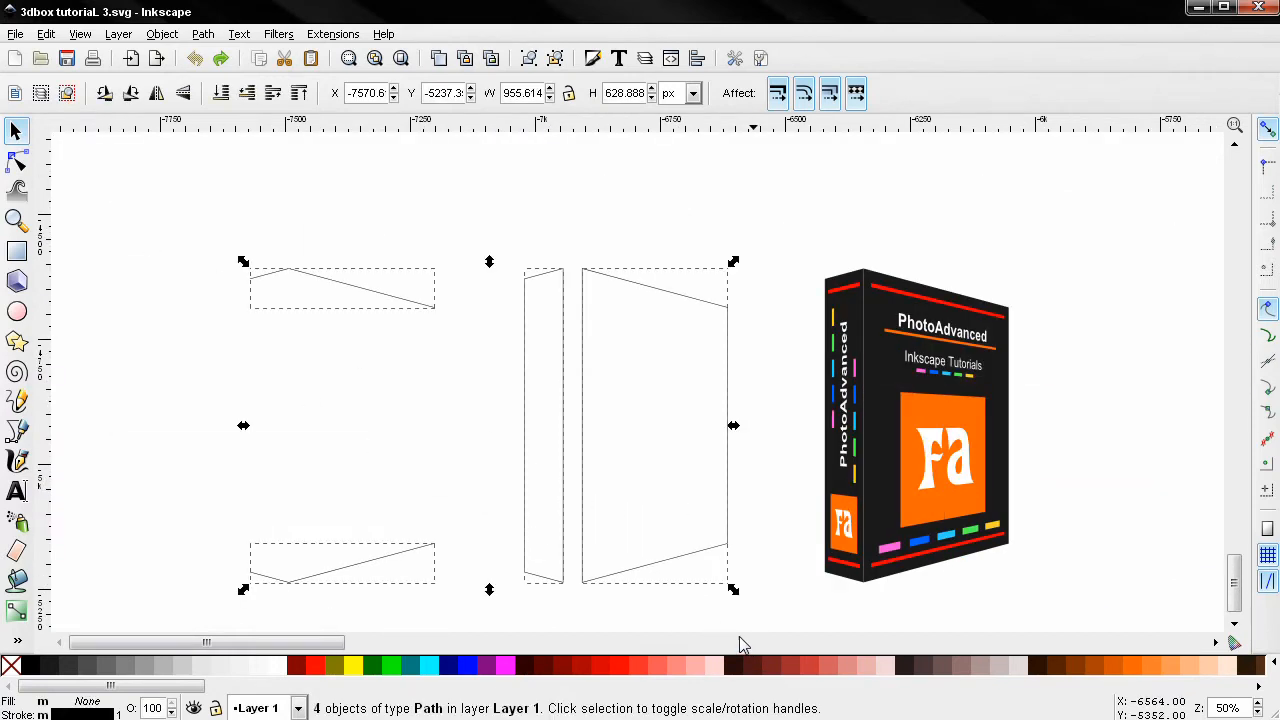
{"action": "key", "text": "Delete"}
{"action": "left_click_drag", "start_coordinate": [720, 551], "coordinate": [463, 505]}
Scale both box face groups together to a width of 709 px with the aspect ratio locked
{"action": "left_click_drag", "start_coordinate": [402, 197], "coordinate": [910, 626]}
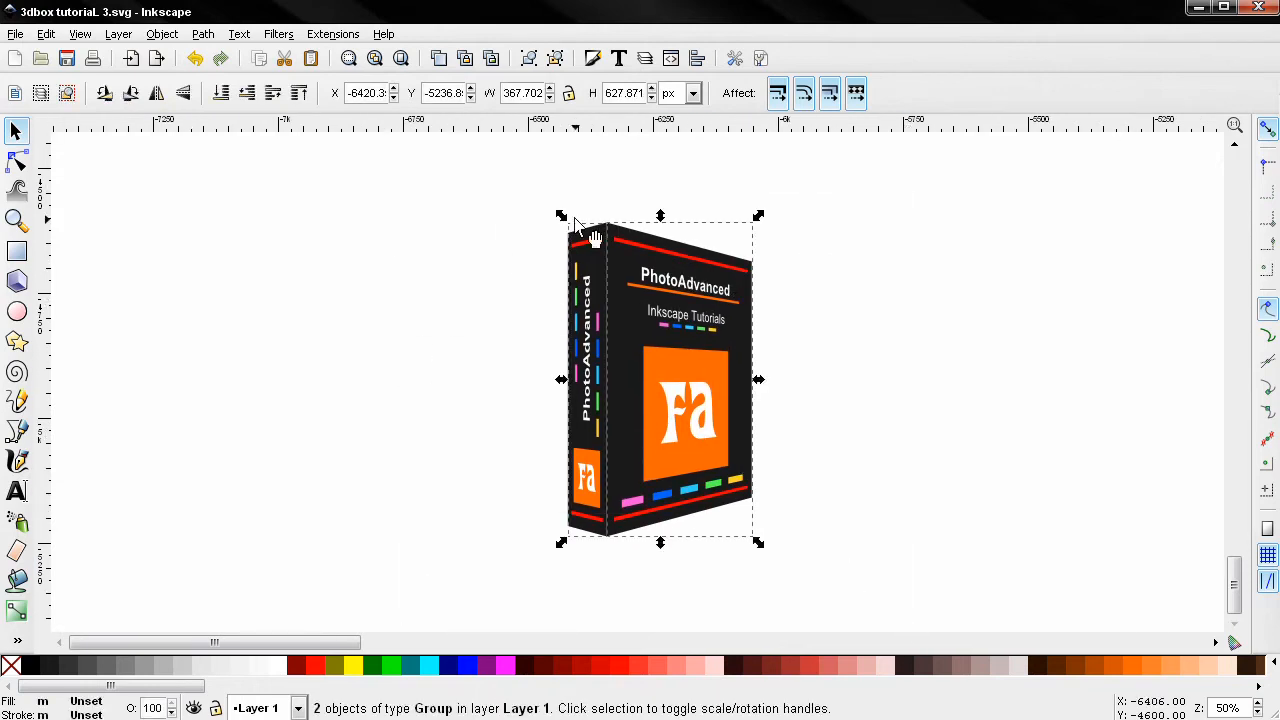
{"action": "left_click", "coordinate": [569, 93]}
{"action": "double_click", "coordinate": [516, 93]}
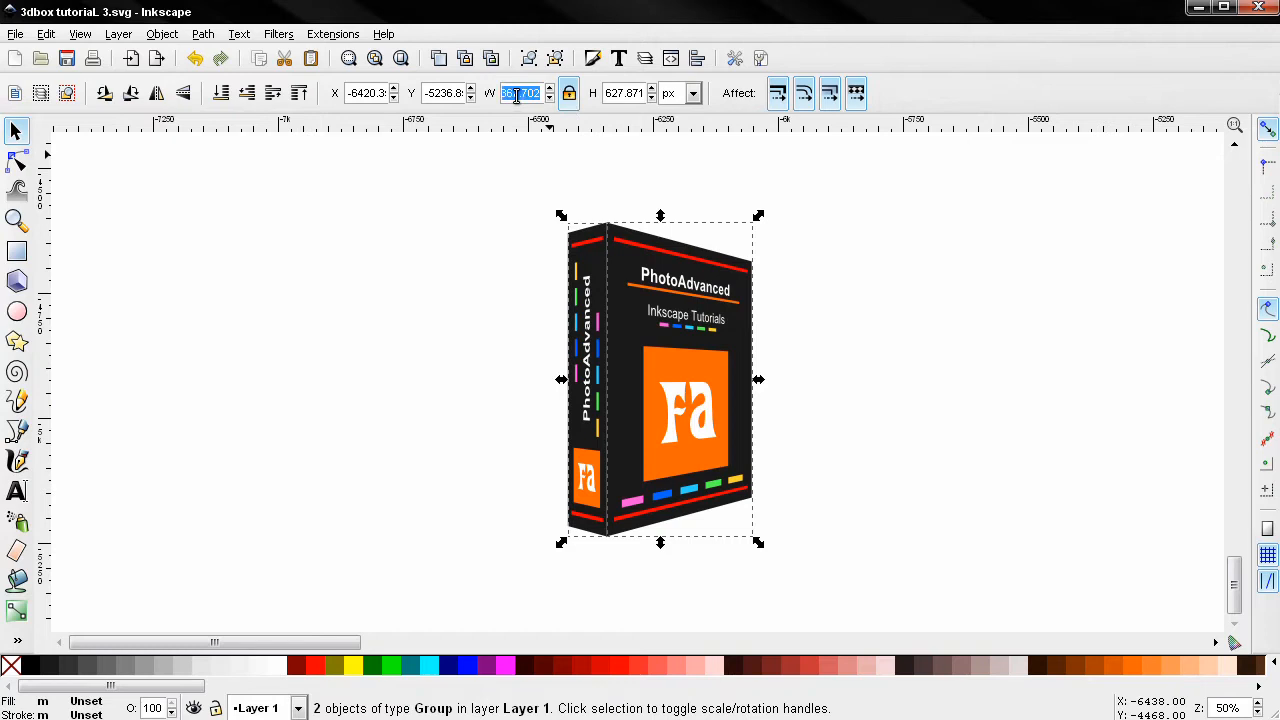
{"action": "type", "text": "709"}
{"action": "key", "text": "Return"}
{"action": "scroll", "coordinate": [565, 300], "scroll_direction": "down", "scroll_amount": 1}
{"action": "left_click_drag", "start_coordinate": [472, 243], "coordinate": [453, 382]}
{"action": "left_click", "coordinate": [452, 381]}
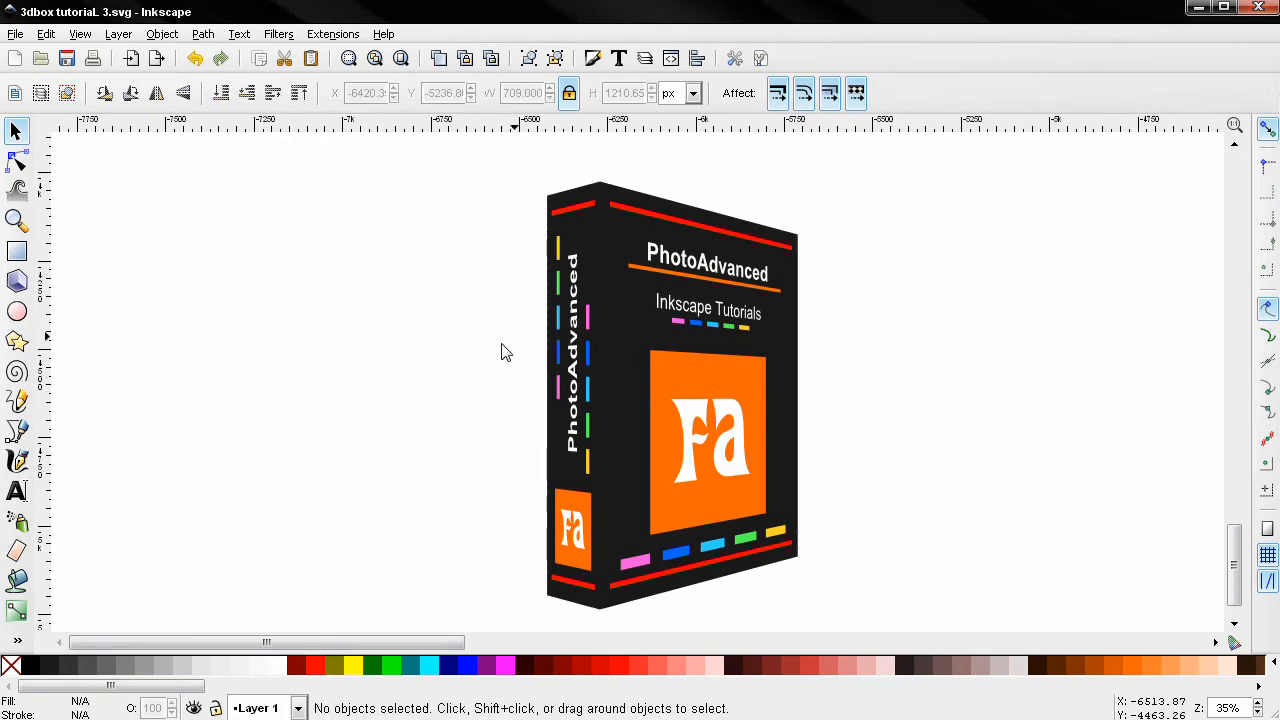
Close the thin gap between the faces by setting the spine group's X position to -6419.0 px
{"action": "left_click", "coordinate": [577, 272]}
{"action": "scroll", "coordinate": [615, 392], "scroll_direction": "up", "scroll_amount": 1}
{"action": "left_click", "coordinate": [430, 368]}
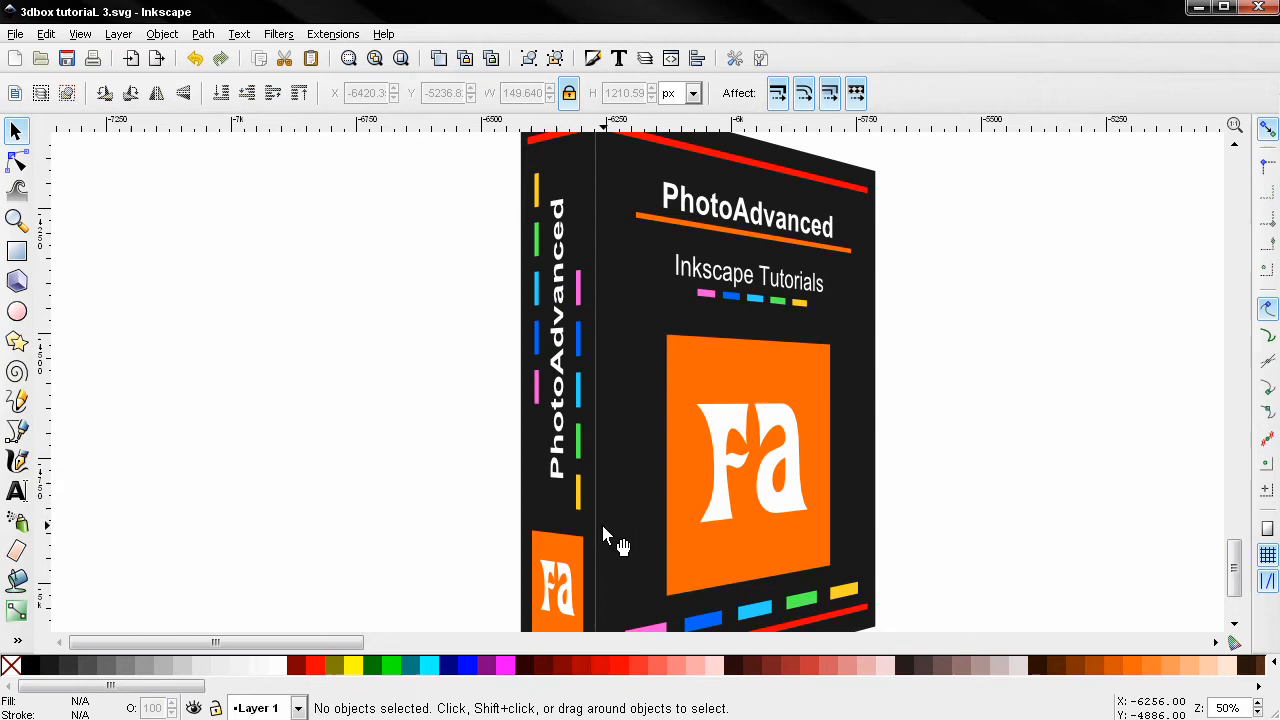
{"action": "scroll", "coordinate": [504, 362], "scroll_direction": "down", "scroll_amount": 1}
{"action": "left_click", "coordinate": [533, 347]}
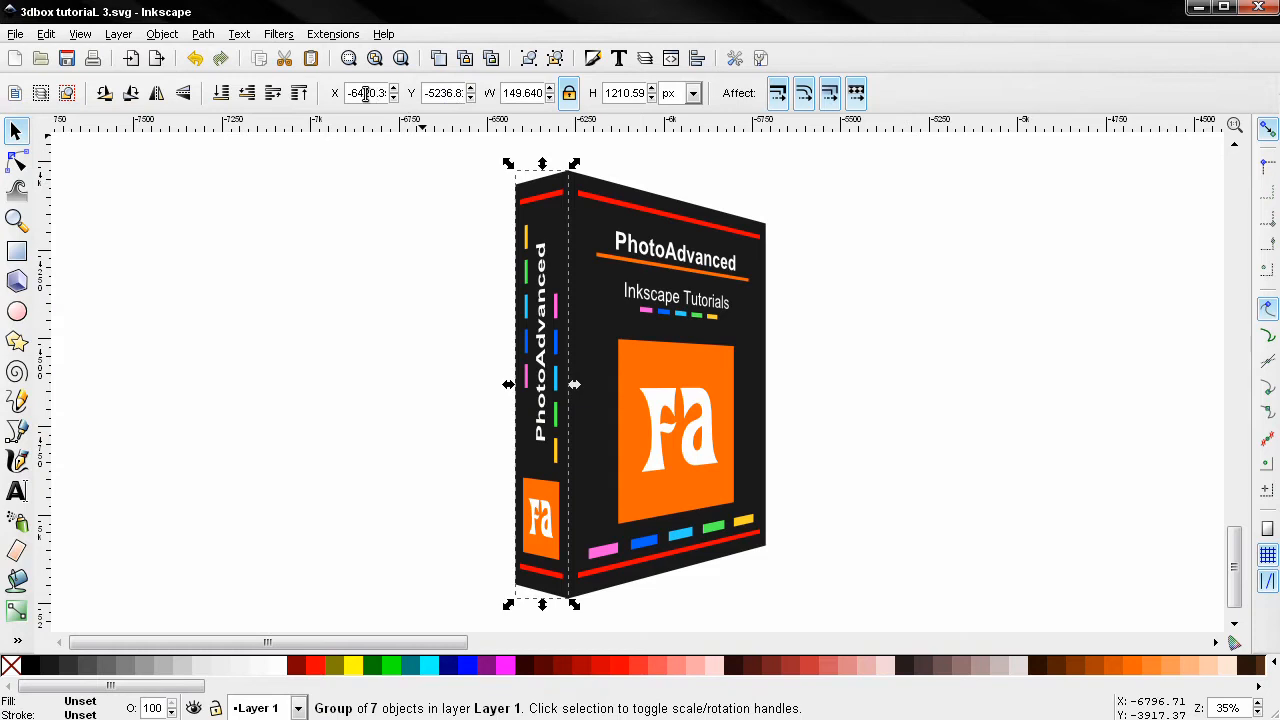
{"action": "left_click_drag", "start_coordinate": [367, 93], "coordinate": [408, 93]}
{"action": "key", "text": "Return"}
{"action": "left_click", "coordinate": [391, 294]}
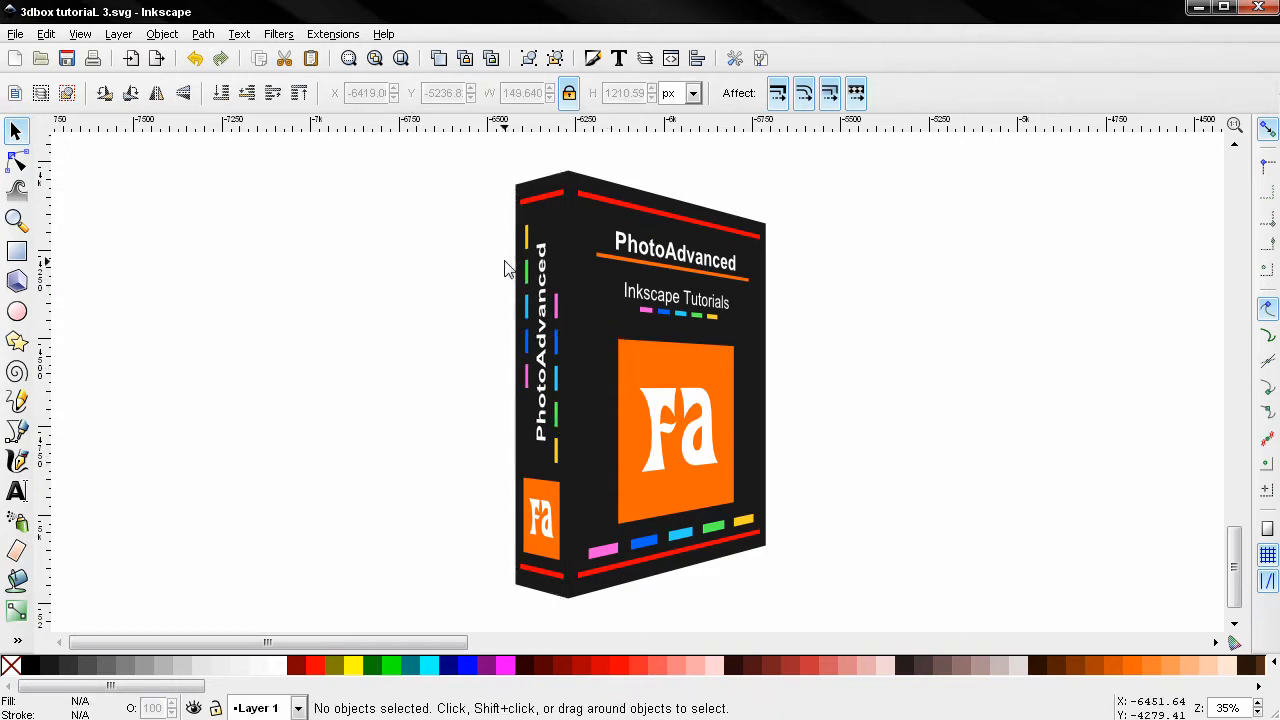
Ungroup the spine and front cover groups of the box
{"action": "left_click_drag", "start_coordinate": [409, 152], "coordinate": [882, 638]}
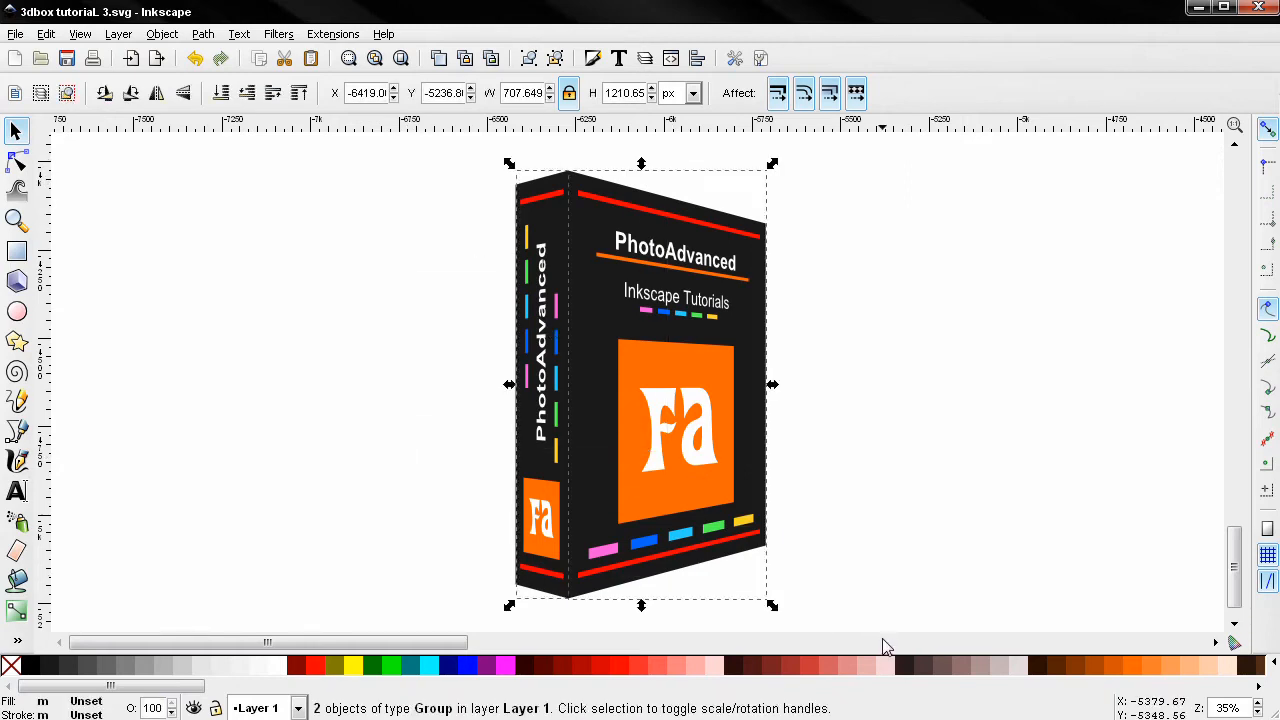
{"action": "left_click", "coordinate": [556, 60]}
{"action": "left_click", "coordinate": [931, 301]}
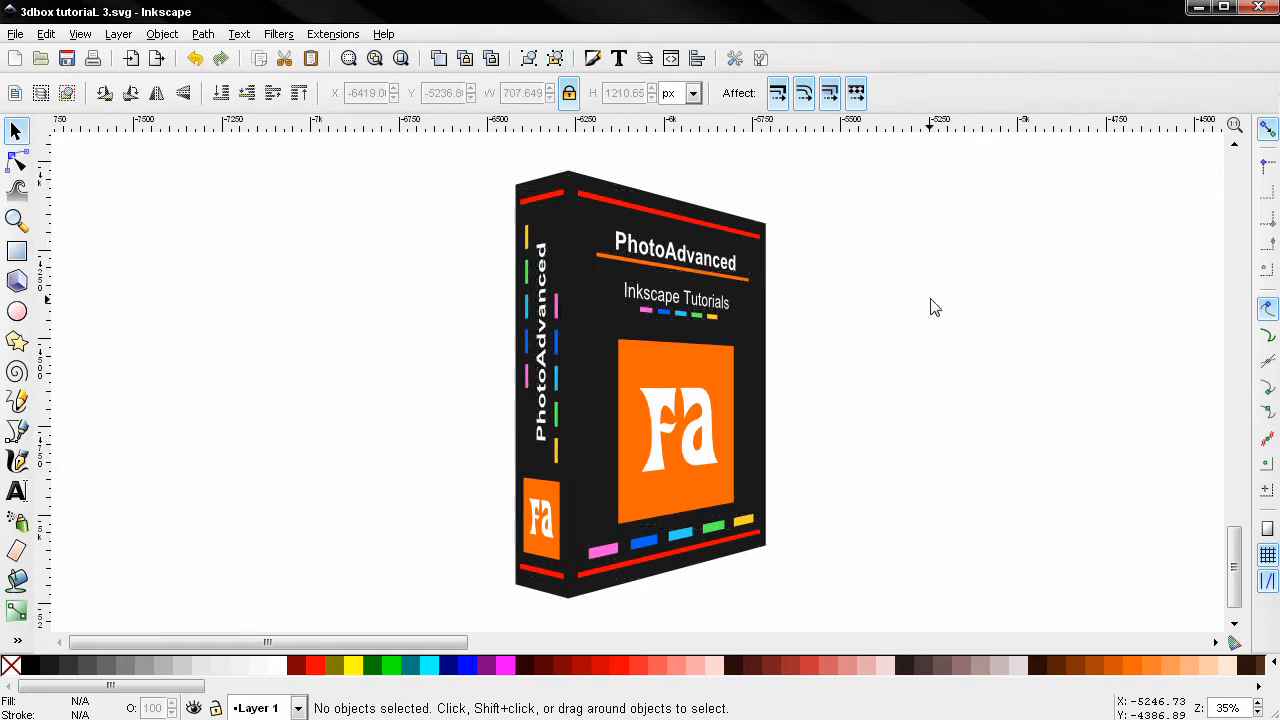
Duplicate the front cover's black background panel and raise the copy above all other objects
{"action": "left_click_drag", "start_coordinate": [841, 335], "coordinate": [780, 347]}
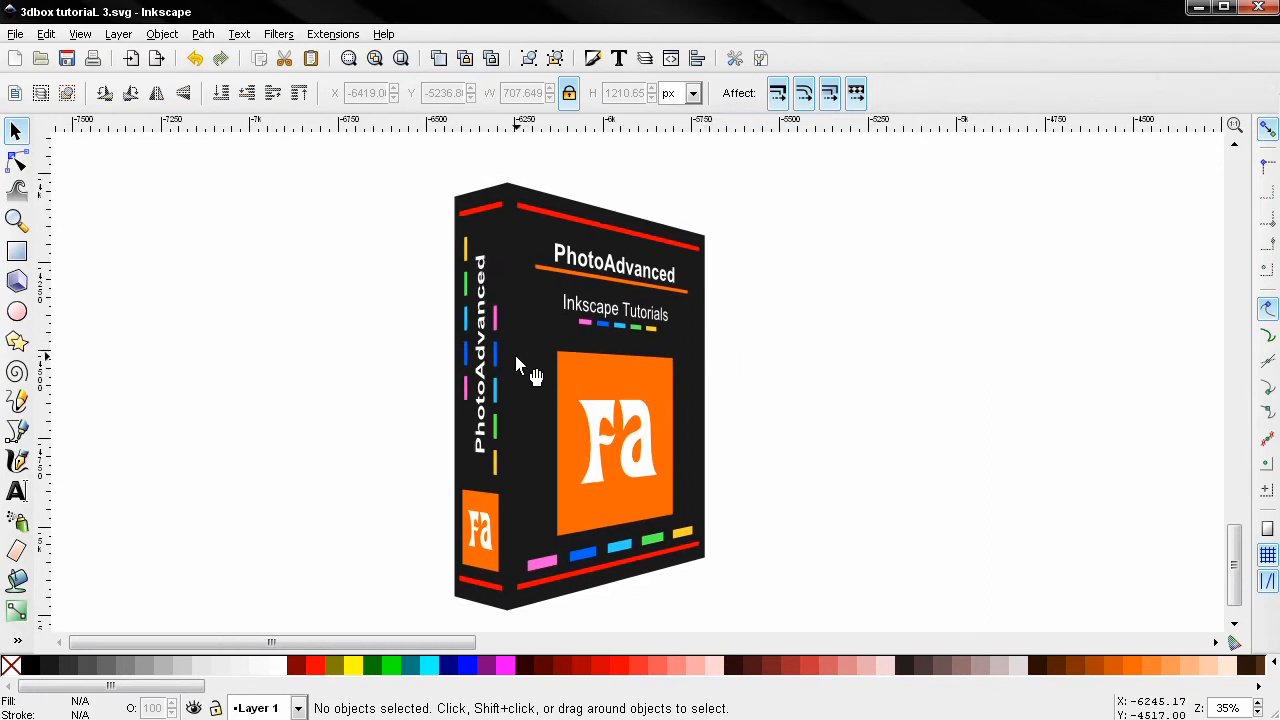
{"action": "left_click", "coordinate": [545, 366]}
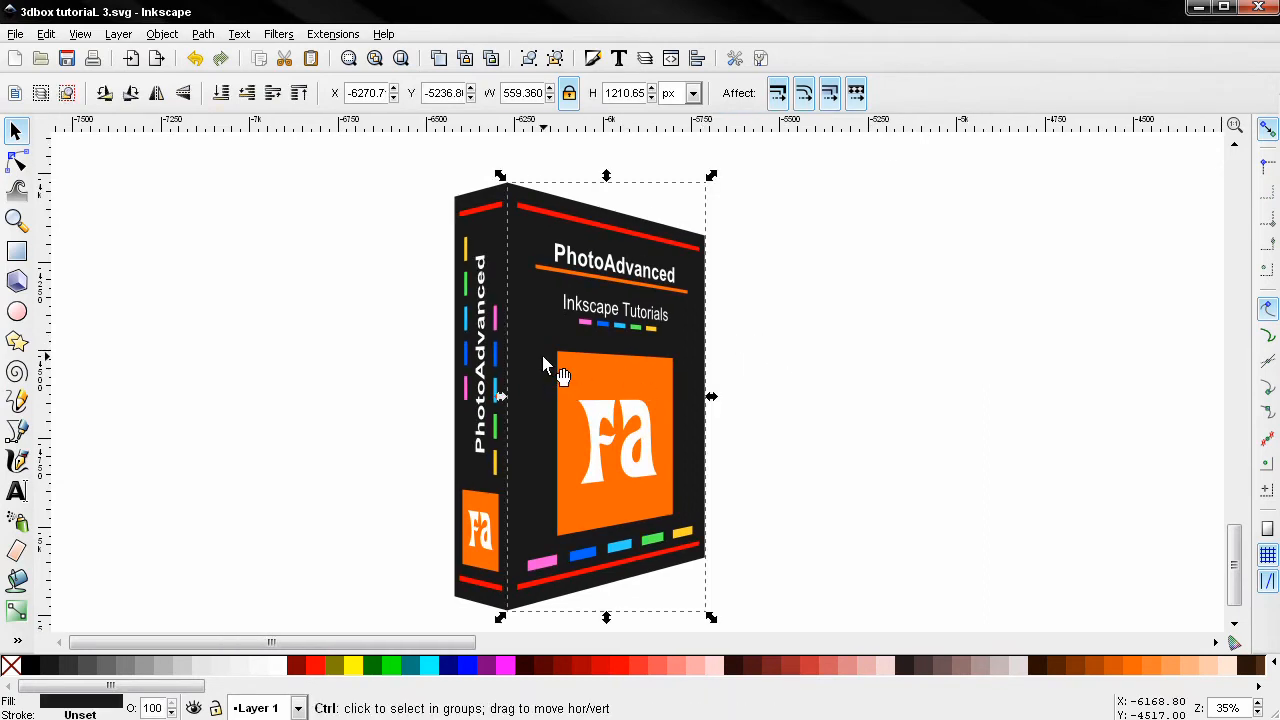
{"action": "key", "text": "Home"}
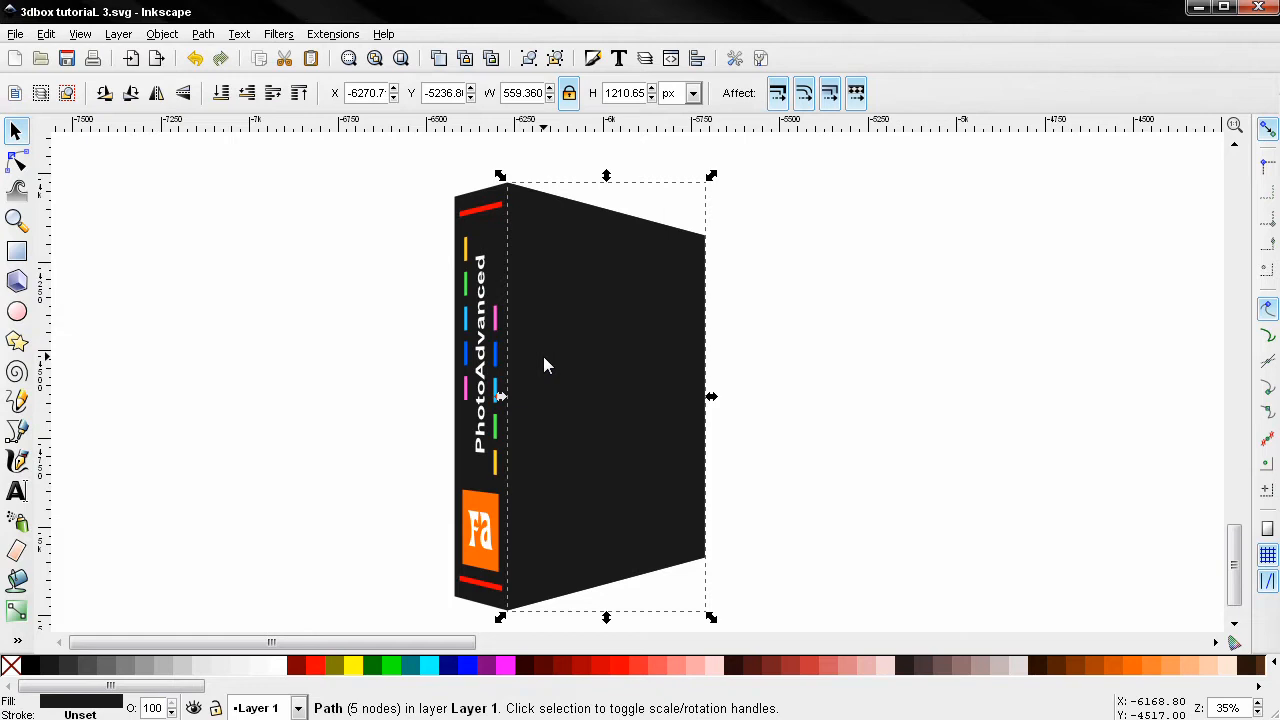
Fill the front cover overlay with grey 666666 and set its opacity to 42%
{"action": "left_click", "coordinate": [593, 60]}
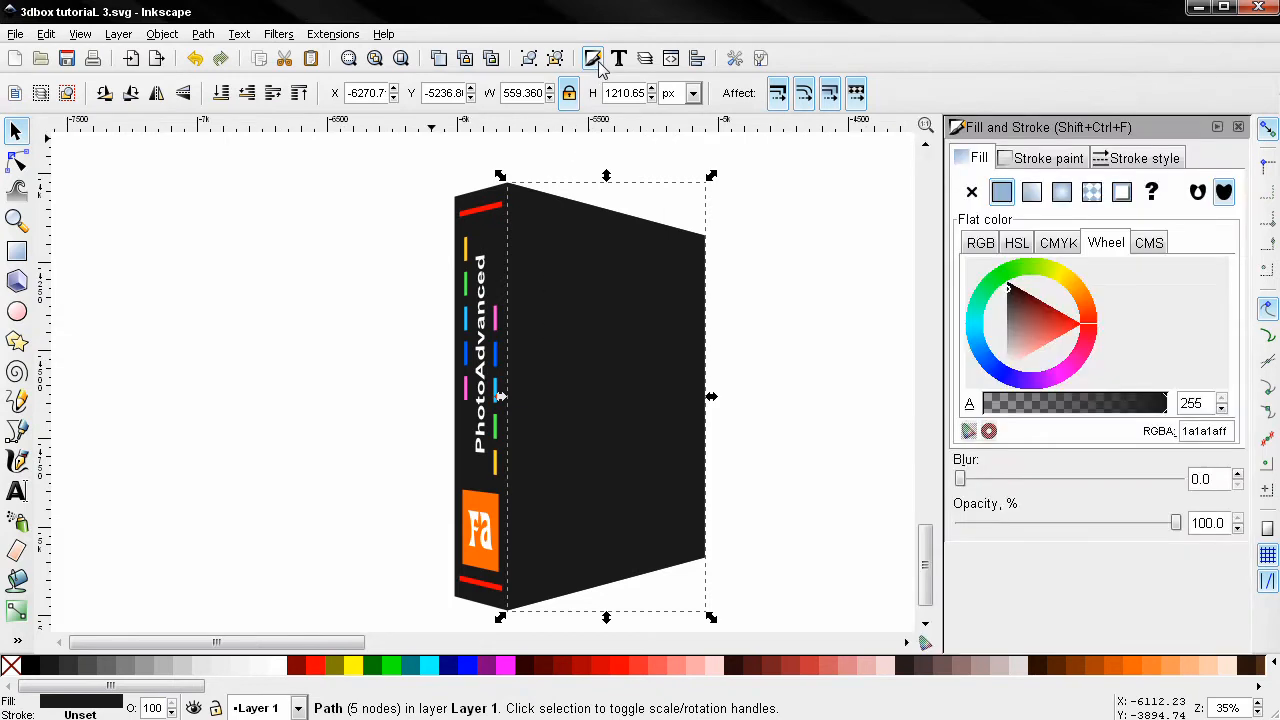
{"action": "left_click", "coordinate": [113, 674]}
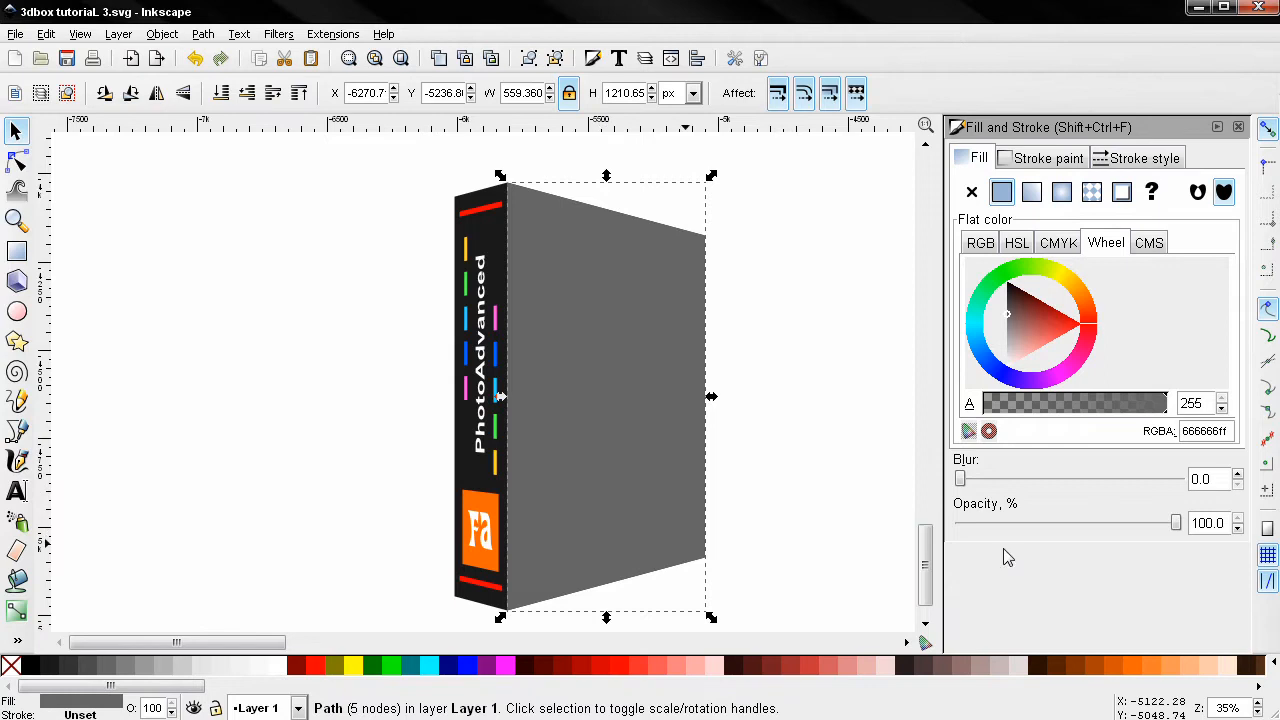
{"action": "left_click_drag", "start_coordinate": [1225, 520], "coordinate": [1158, 530]}
{"action": "type", "text": "42"}
{"action": "key", "text": "Return"}
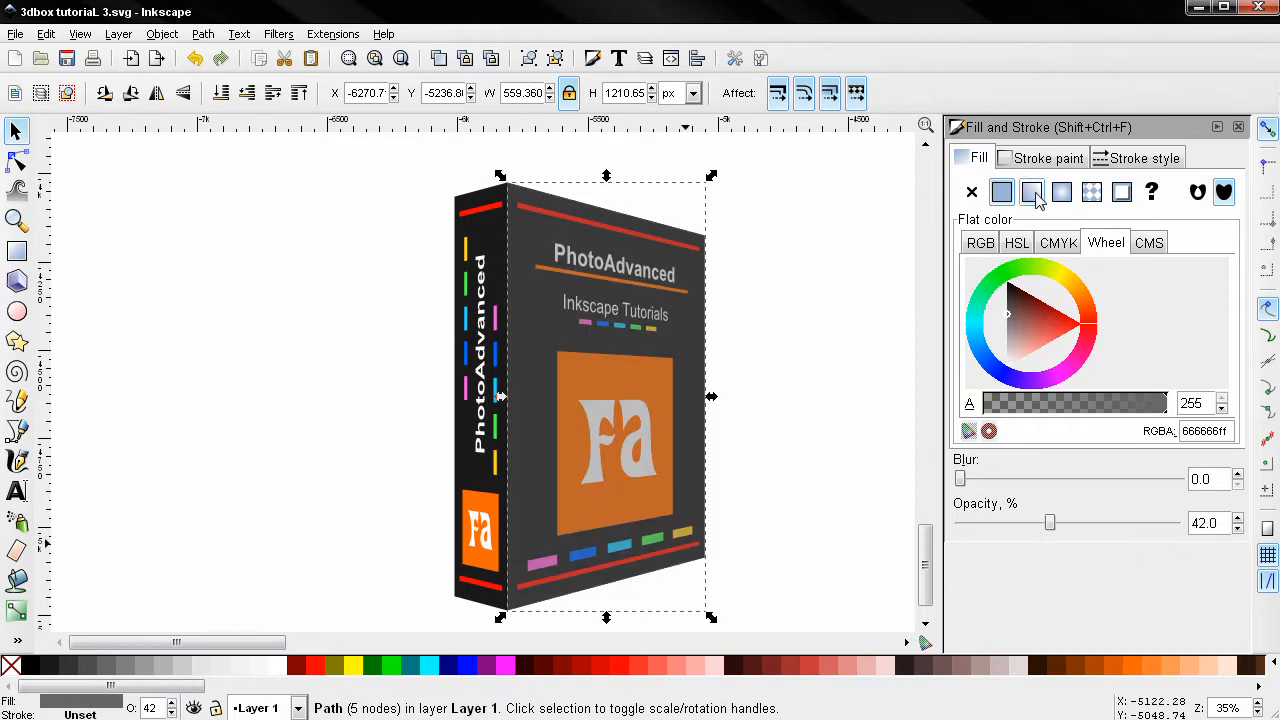
Apply a linear gradient to the front cover overlay, fading it out from the spine edge to about the middle of the cover
{"action": "left_click", "coordinate": [1033, 194]}
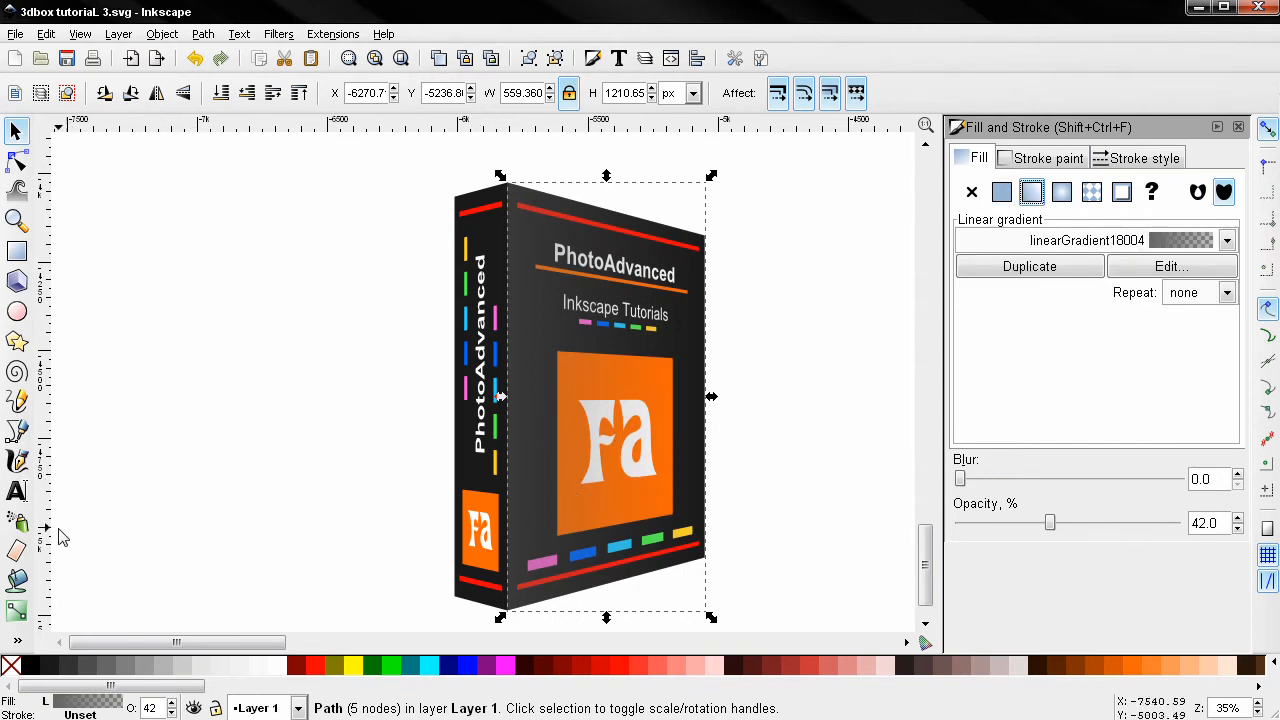
{"action": "left_click", "coordinate": [16, 610]}
{"action": "left_click_drag", "start_coordinate": [705, 396], "coordinate": [607, 397]}
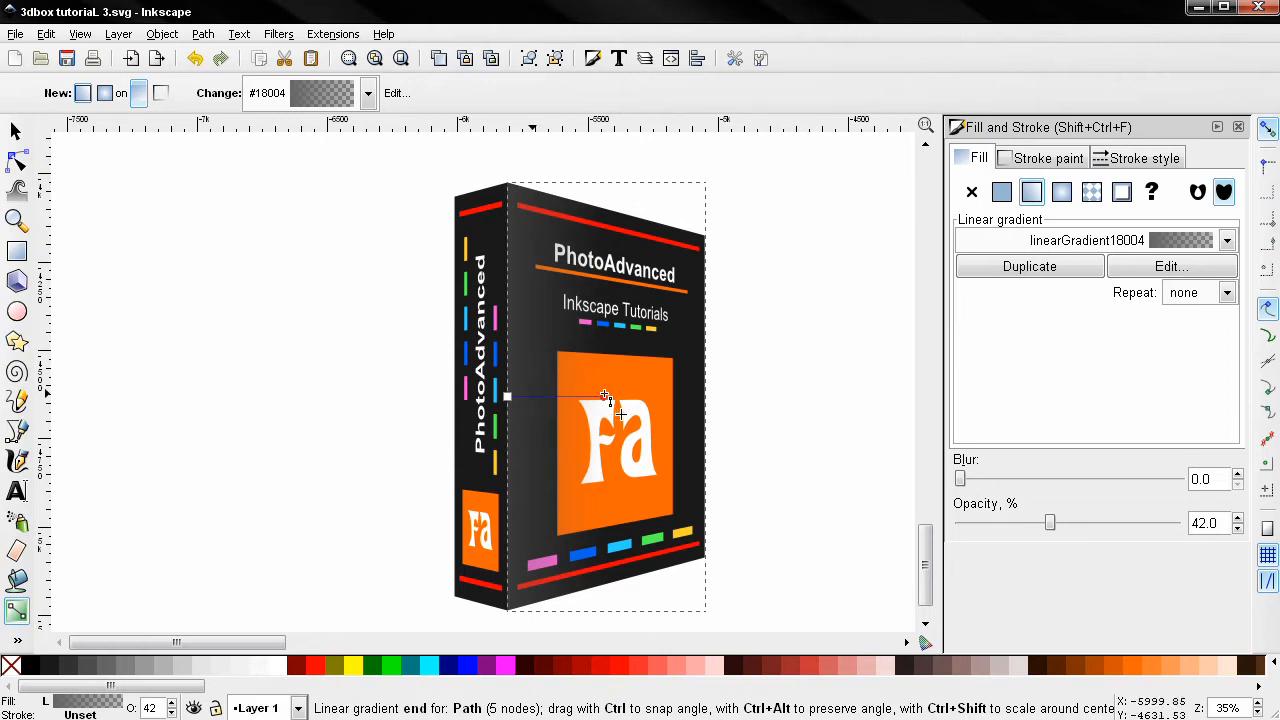
{"action": "left_click", "coordinate": [16, 132]}
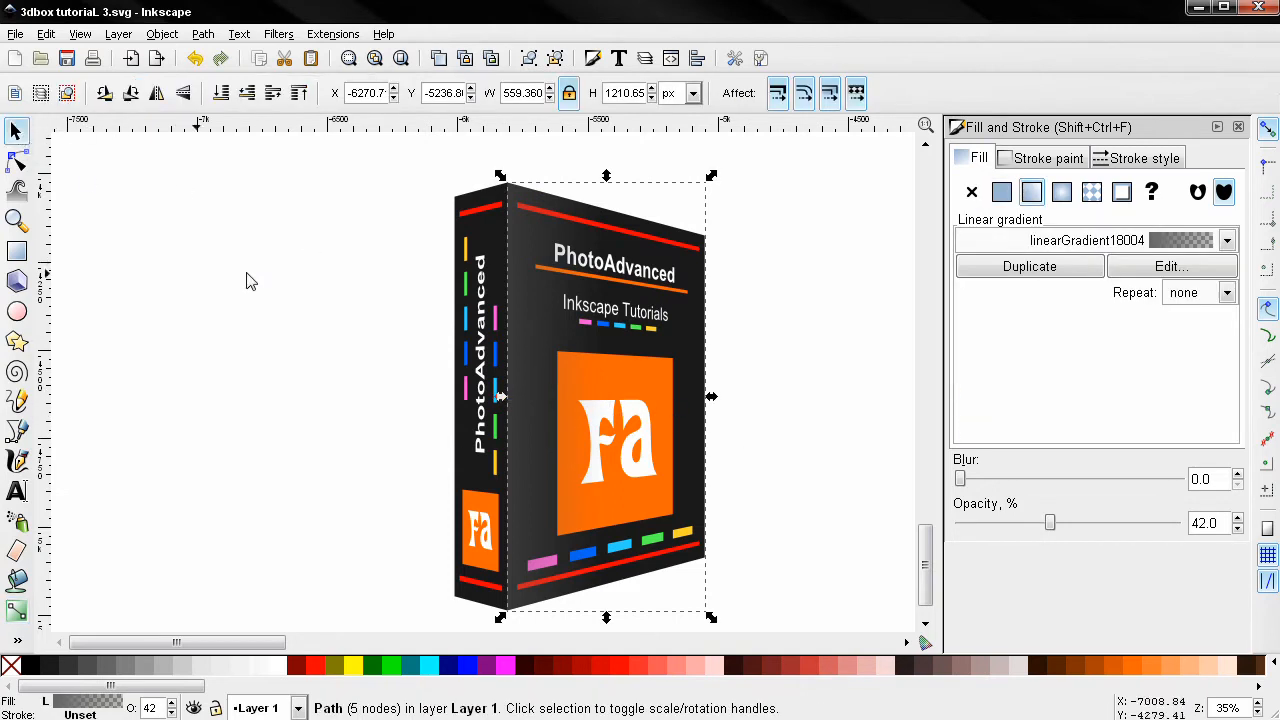
Overlay the spine with a topmost duplicate of its black panel, filled with grey 666666 at 42% opacity
{"action": "left_click", "coordinate": [487, 240]}
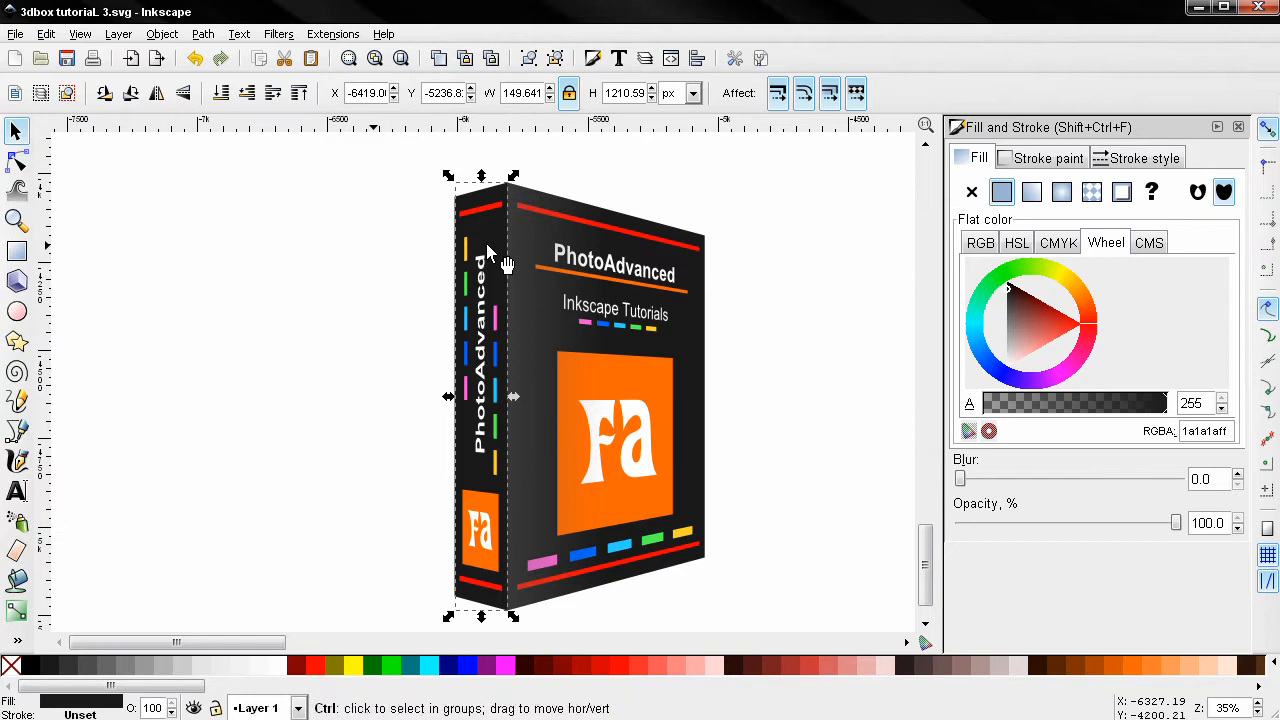
{"action": "key", "text": "ctrl+d"}
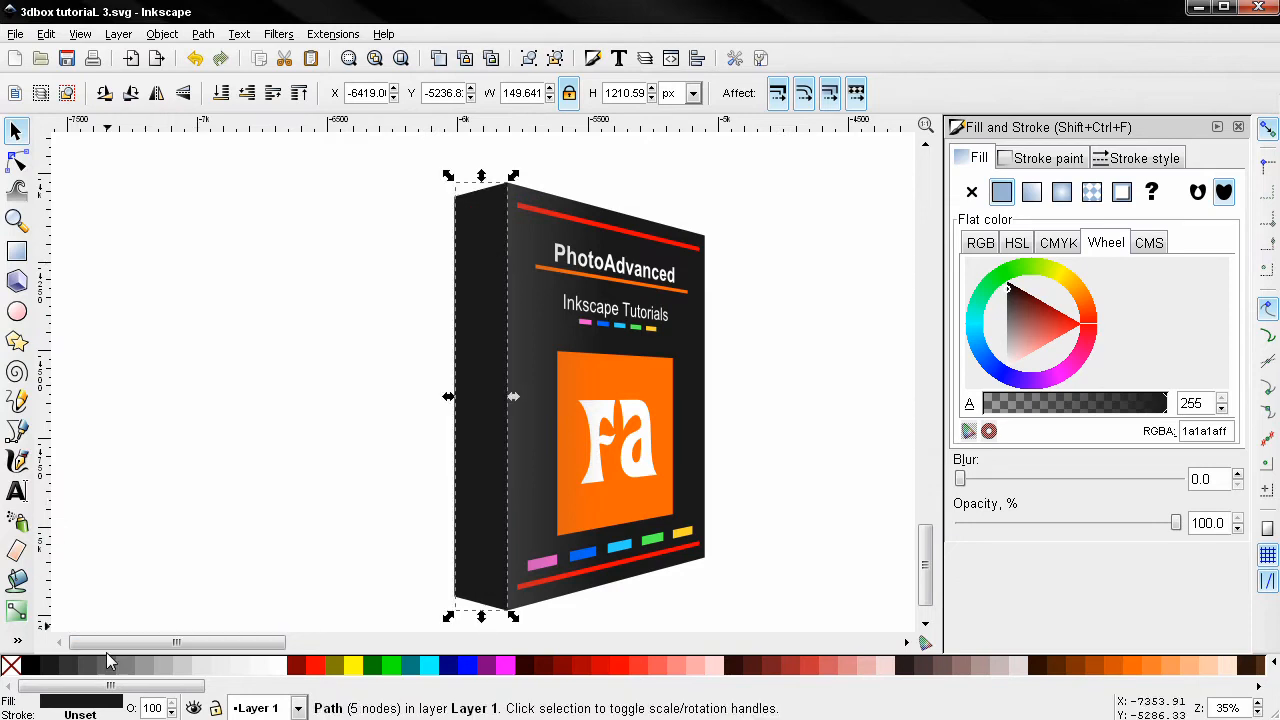
{"action": "left_click", "coordinate": [103, 666]}
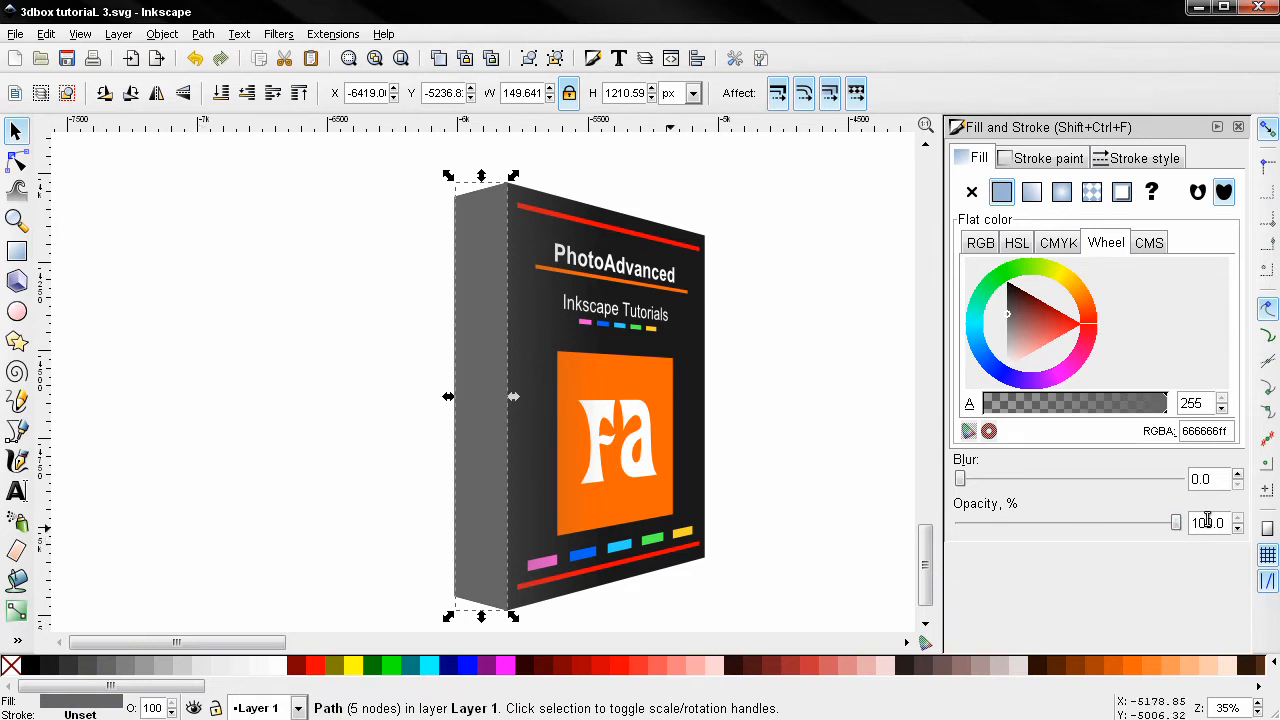
{"action": "left_click_drag", "start_coordinate": [1222, 520], "coordinate": [1138, 520]}
{"action": "type", "text": "42"}
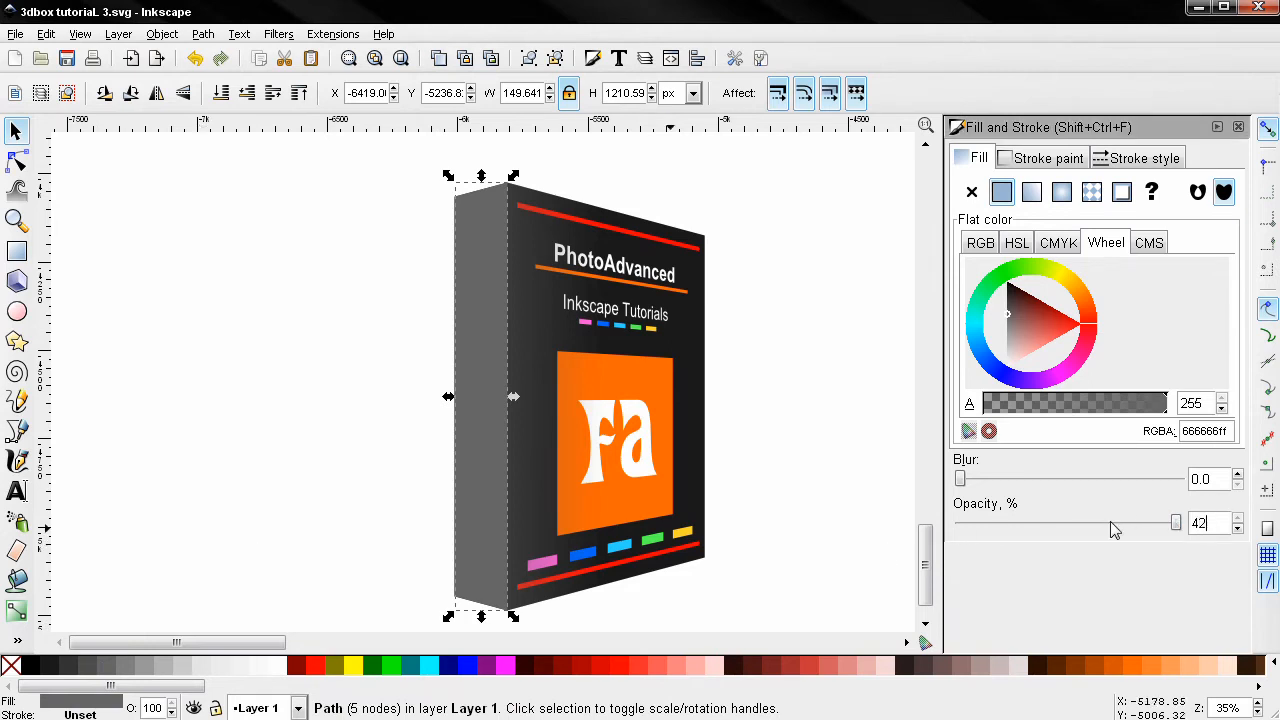
{"action": "key", "text": "Return"}
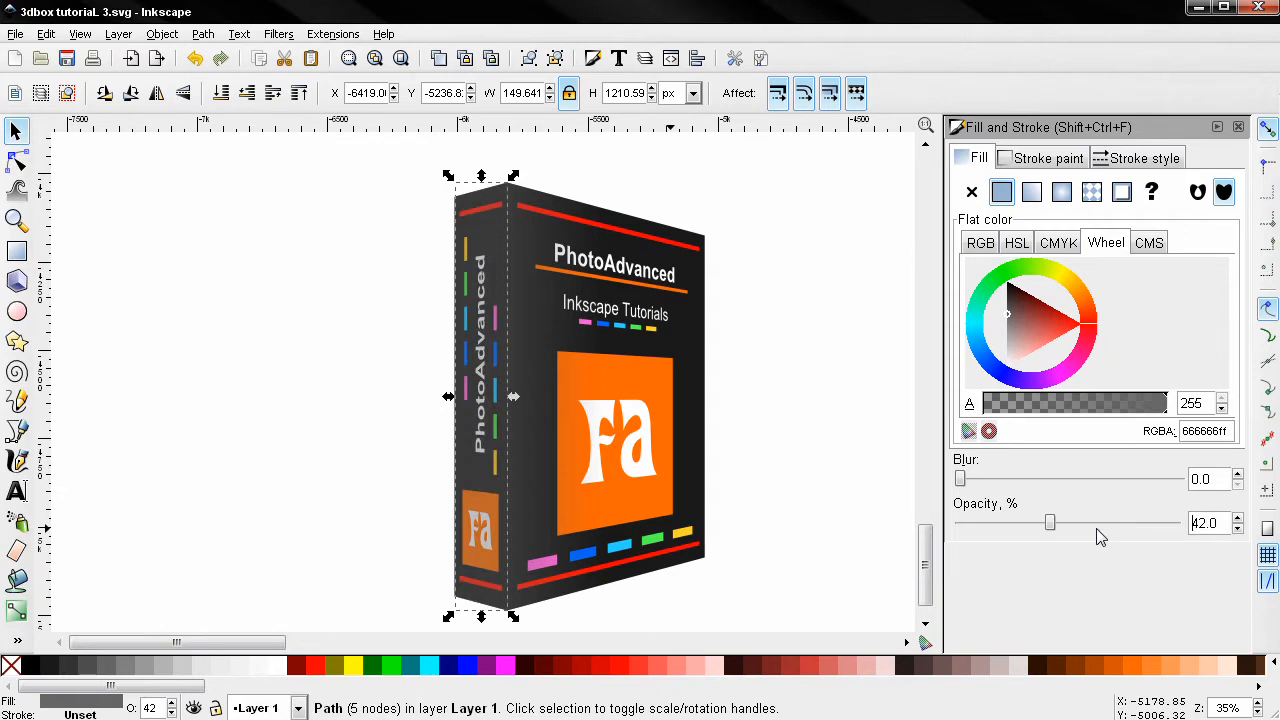
Apply a linear gradient to the spine overlay, fading it from the edge shared with the cover to near the spine's outer edge
{"action": "left_click", "coordinate": [15, 613]}
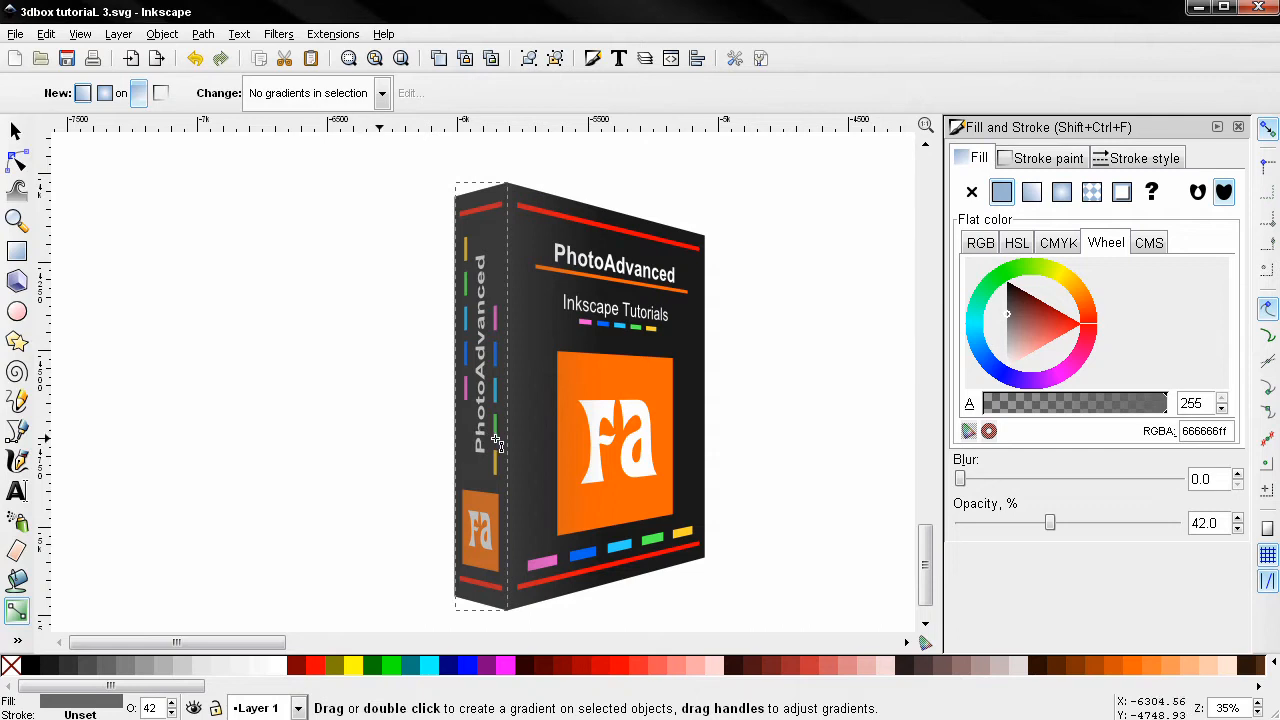
{"action": "left_click", "coordinate": [1031, 195]}
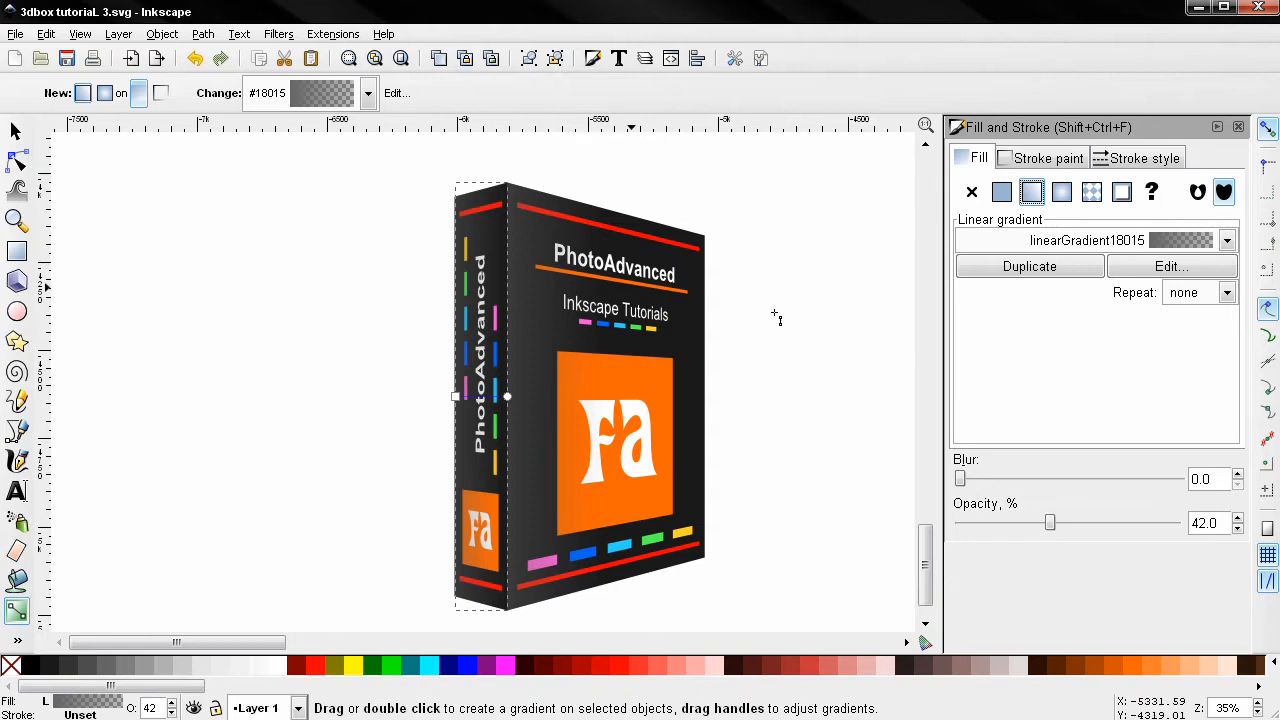
{"action": "scroll", "coordinate": [486, 415], "scroll_direction": "up", "scroll_amount": 3}
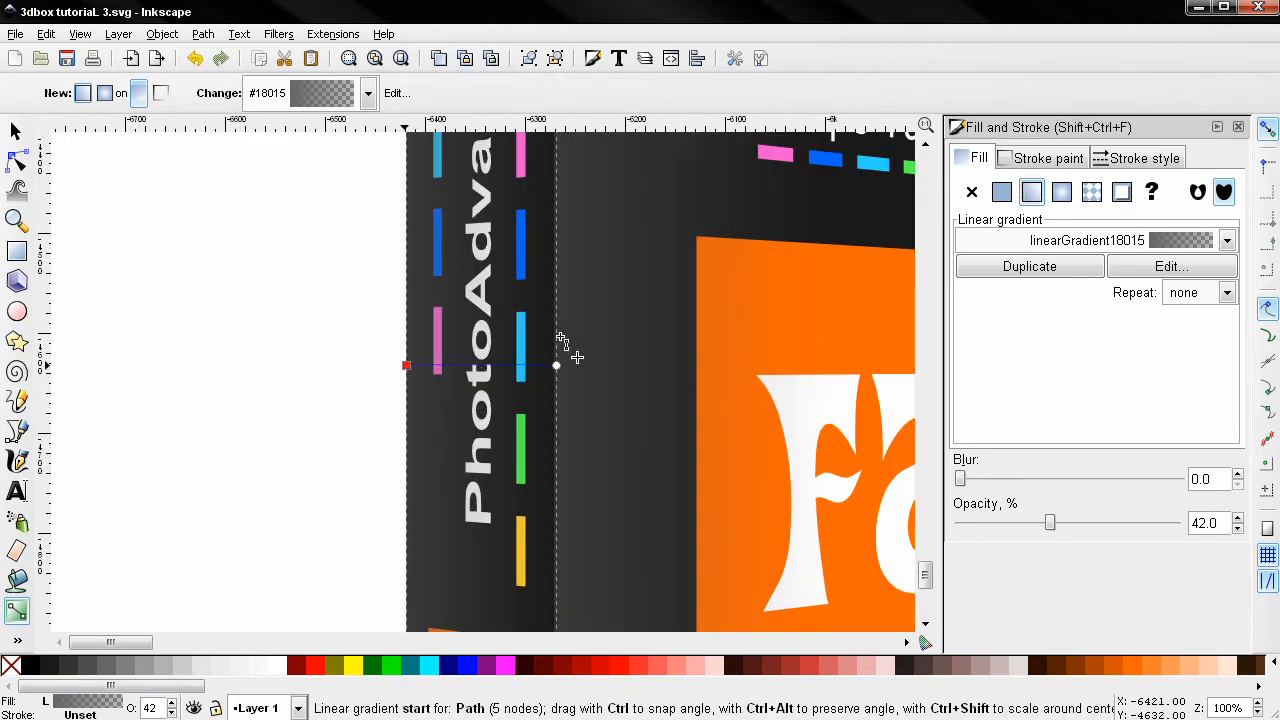
{"action": "left_click_drag", "start_coordinate": [406, 365], "coordinate": [557, 339]}
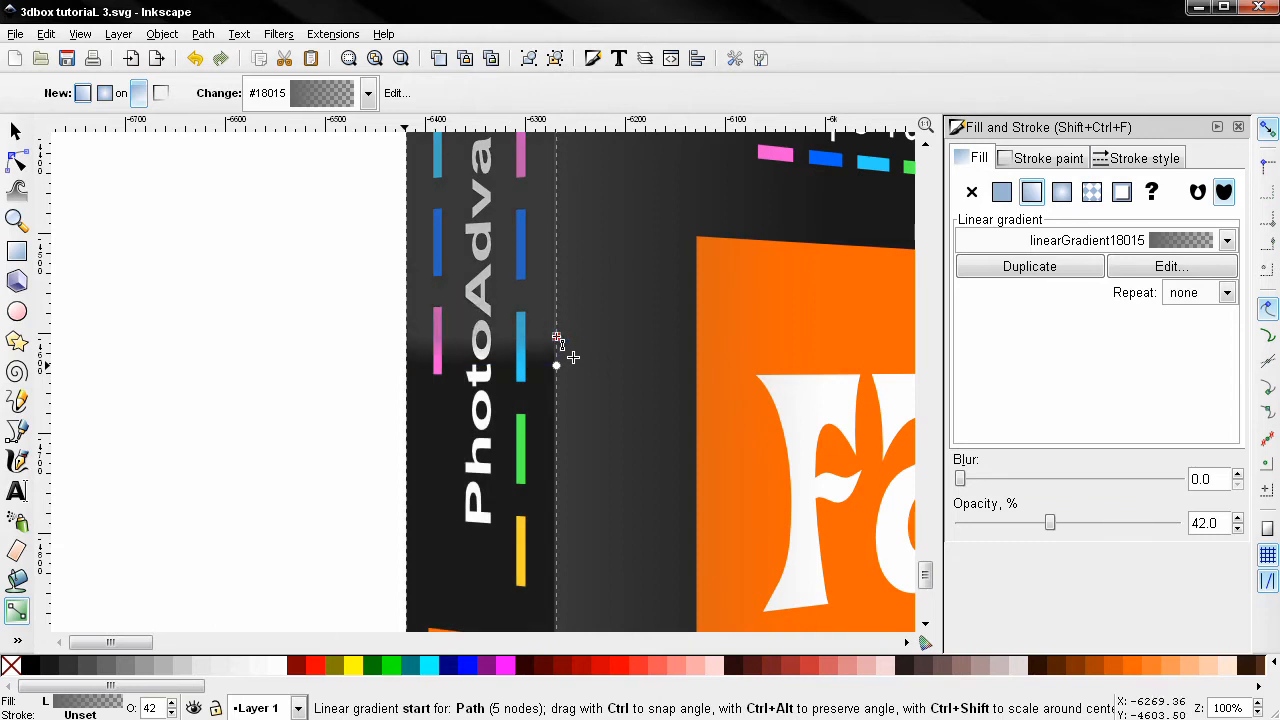
{"action": "left_click", "coordinate": [556, 365]}
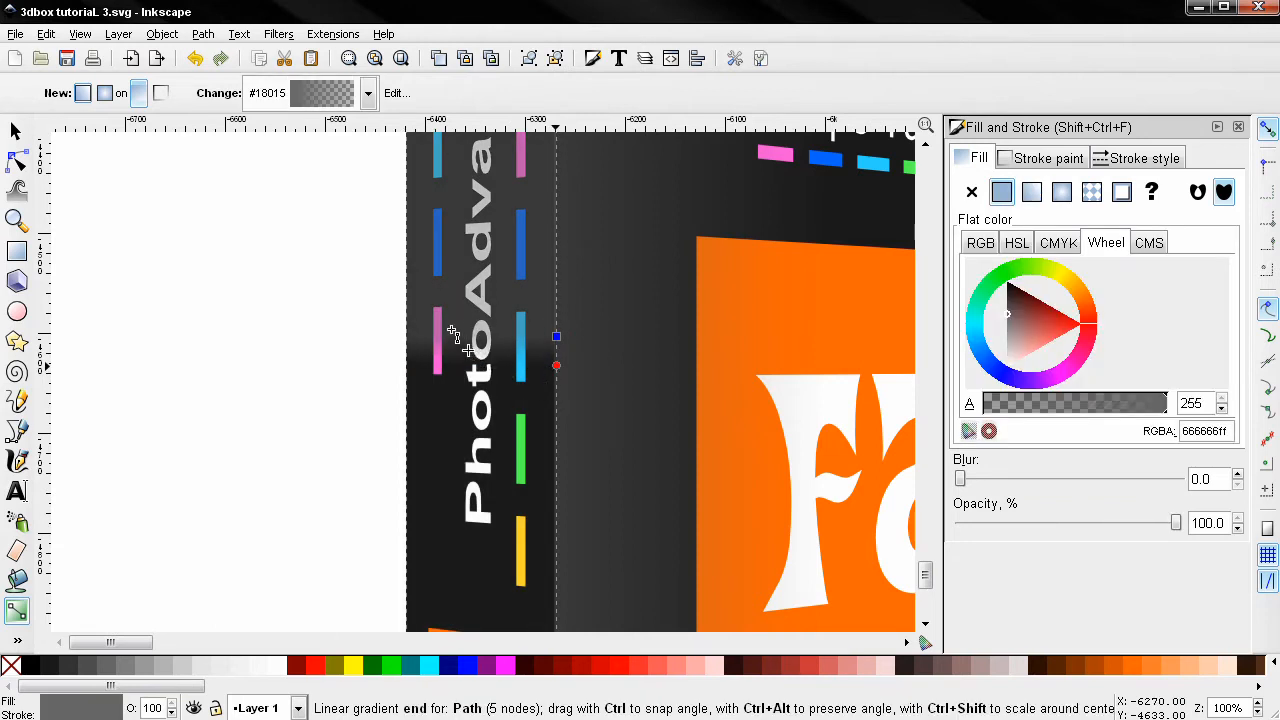
{"action": "left_click_drag", "start_coordinate": [556, 365], "coordinate": [446, 337]}
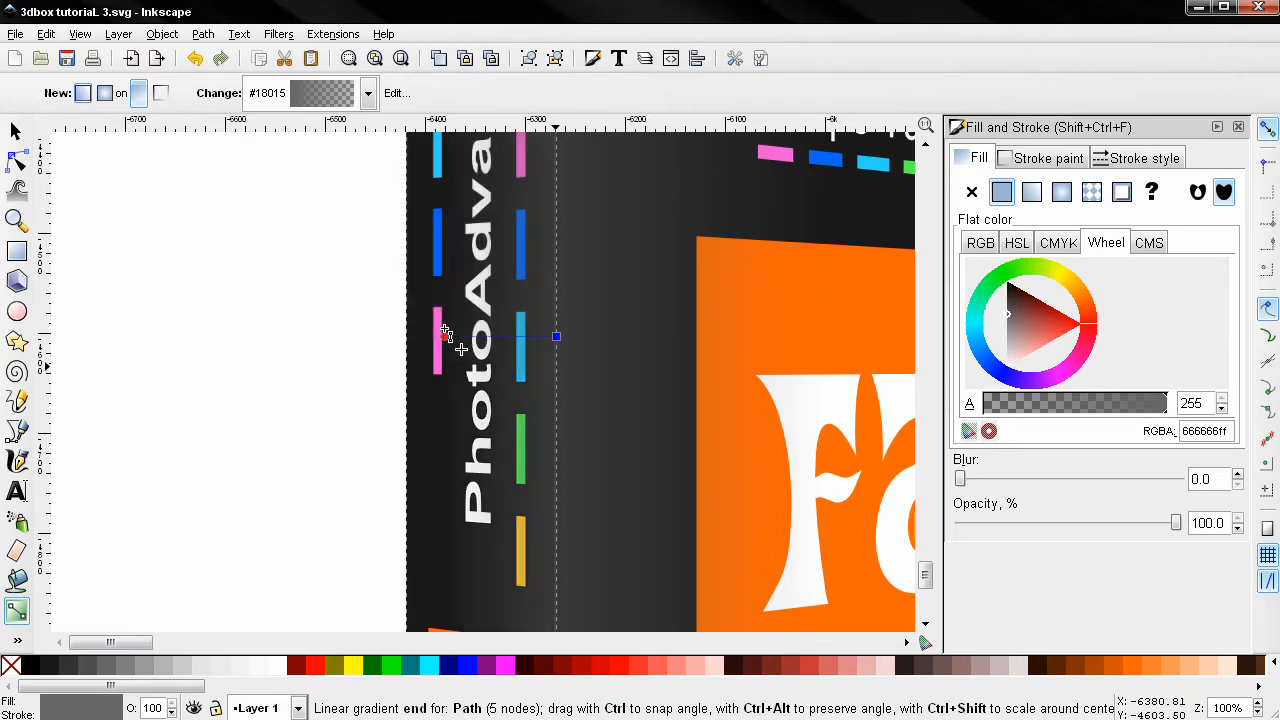
{"action": "left_click", "coordinate": [446, 337]}
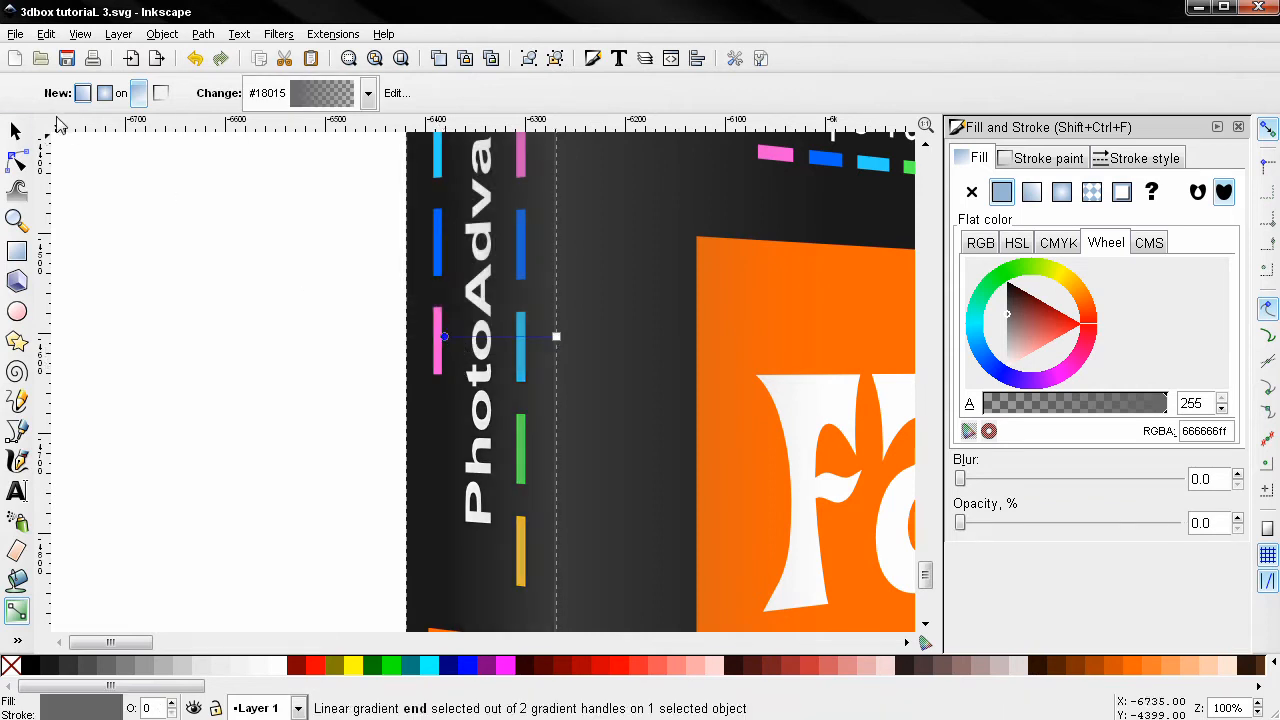
{"action": "key", "text": "s"}
{"action": "scroll", "coordinate": [297, 314], "scroll_direction": "down", "scroll_amount": 3, "text": "ctrl"}
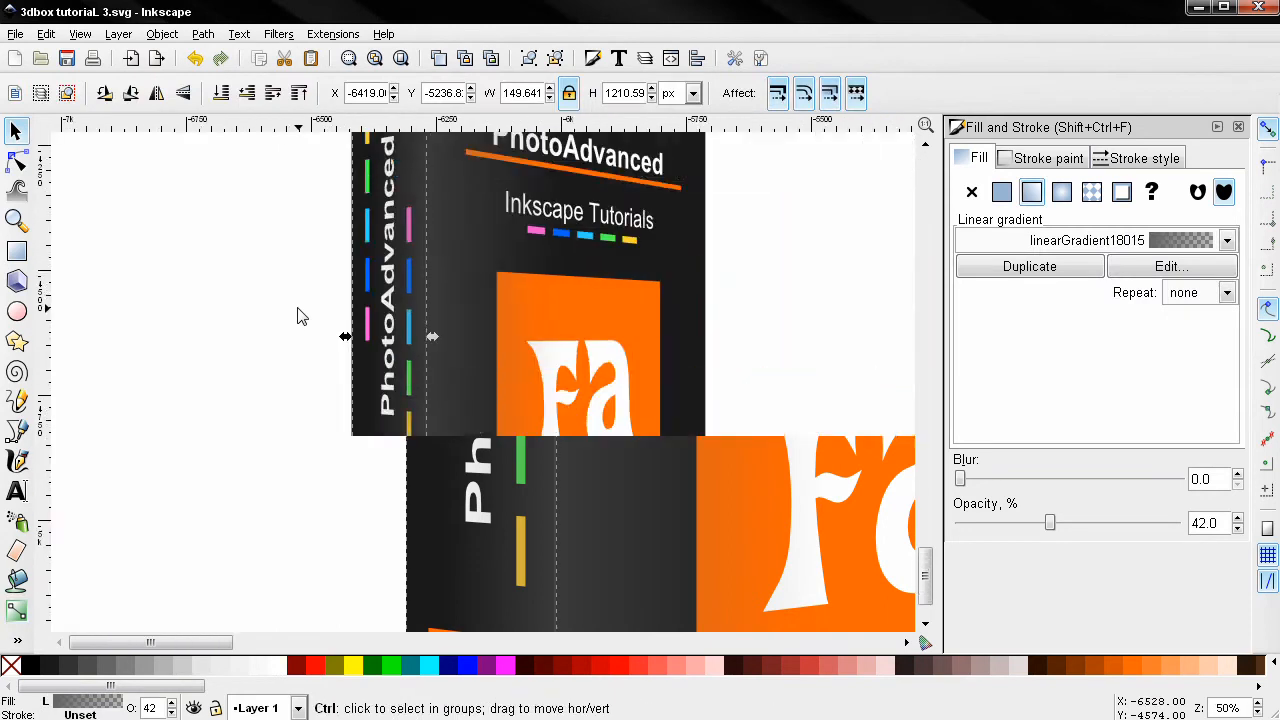
{"action": "left_click", "coordinate": [296, 360]}
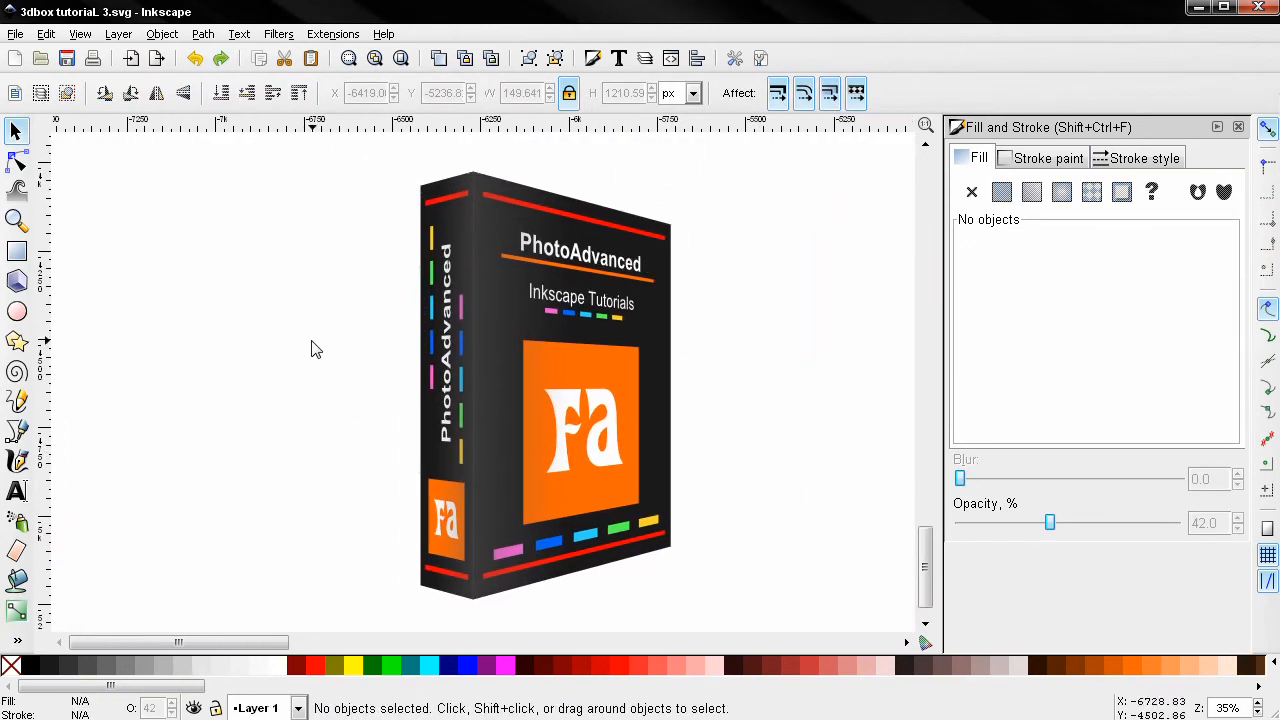
Draw a straight vertical line along the edge shared by the spine and front cover, from the top corner to the bottom corner
{"action": "left_click", "coordinate": [17, 432]}
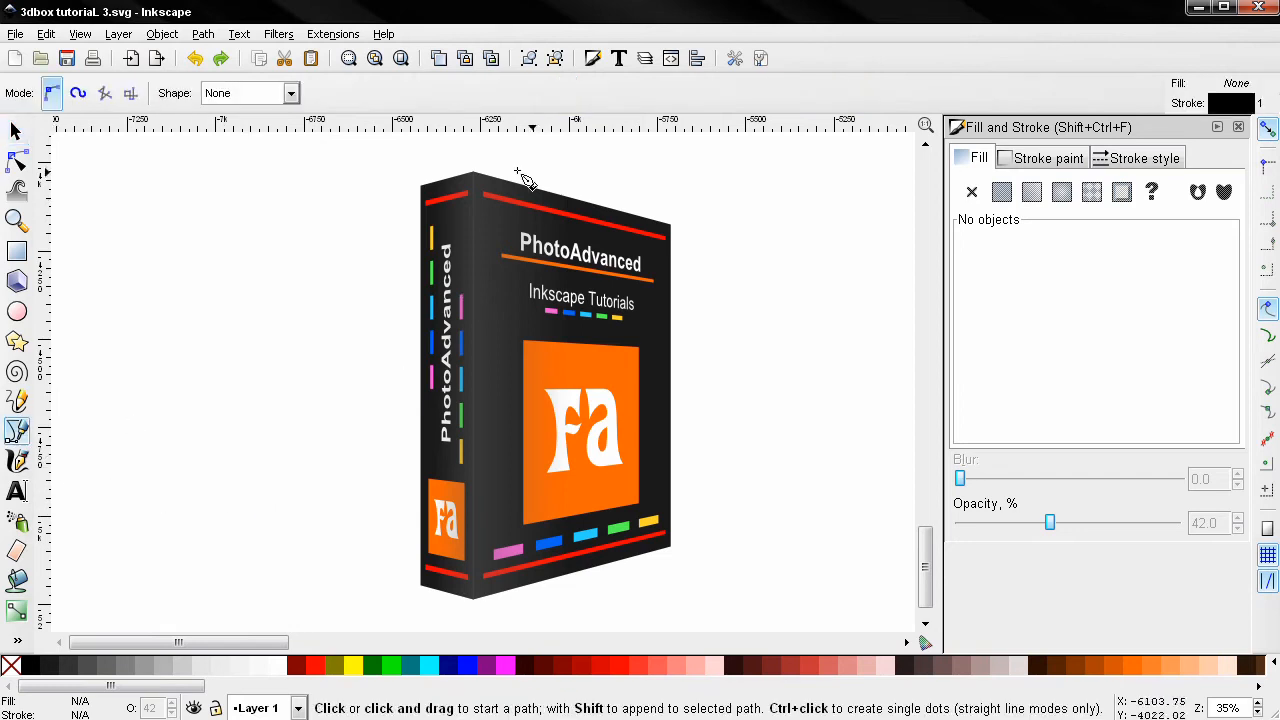
{"action": "scroll", "coordinate": [480, 185], "scroll_direction": "up", "scroll_amount": 8}
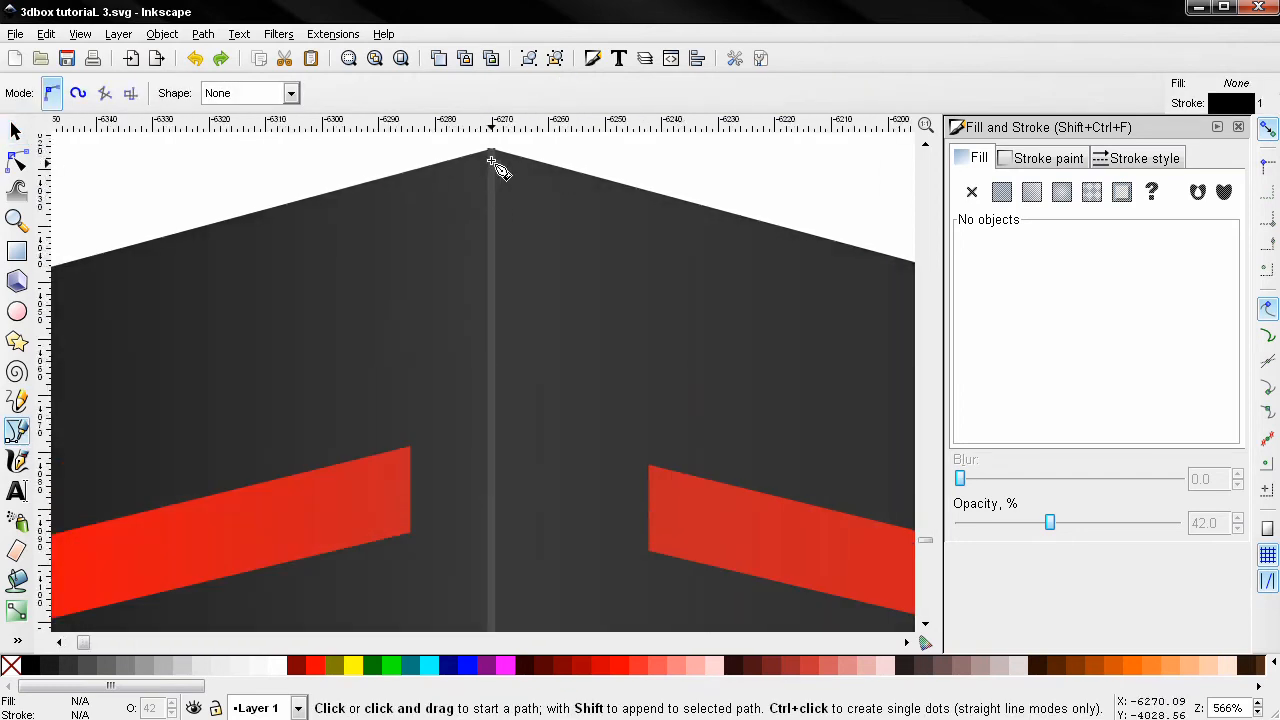
{"action": "left_click", "coordinate": [491, 151]}
{"action": "scroll", "coordinate": [521, 347], "scroll_direction": "down", "scroll_amount": 7}
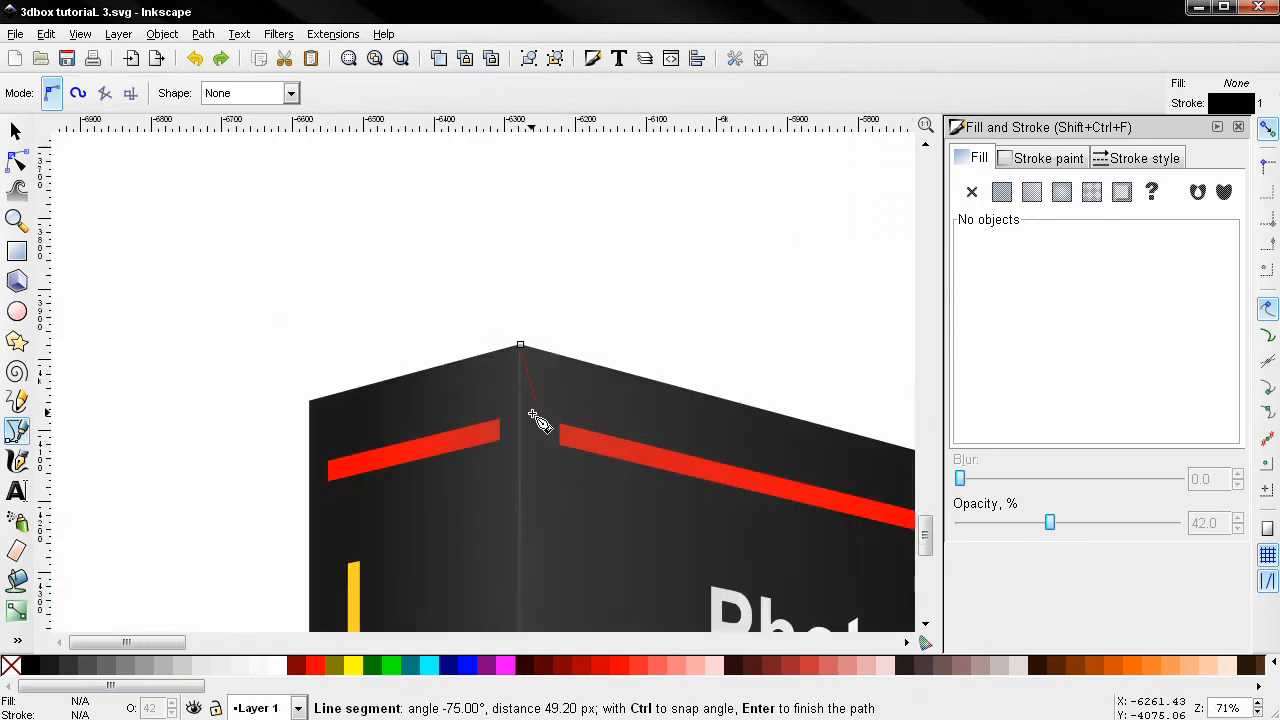
{"action": "scroll", "coordinate": [531, 371], "scroll_direction": "down", "scroll_amount": 6}
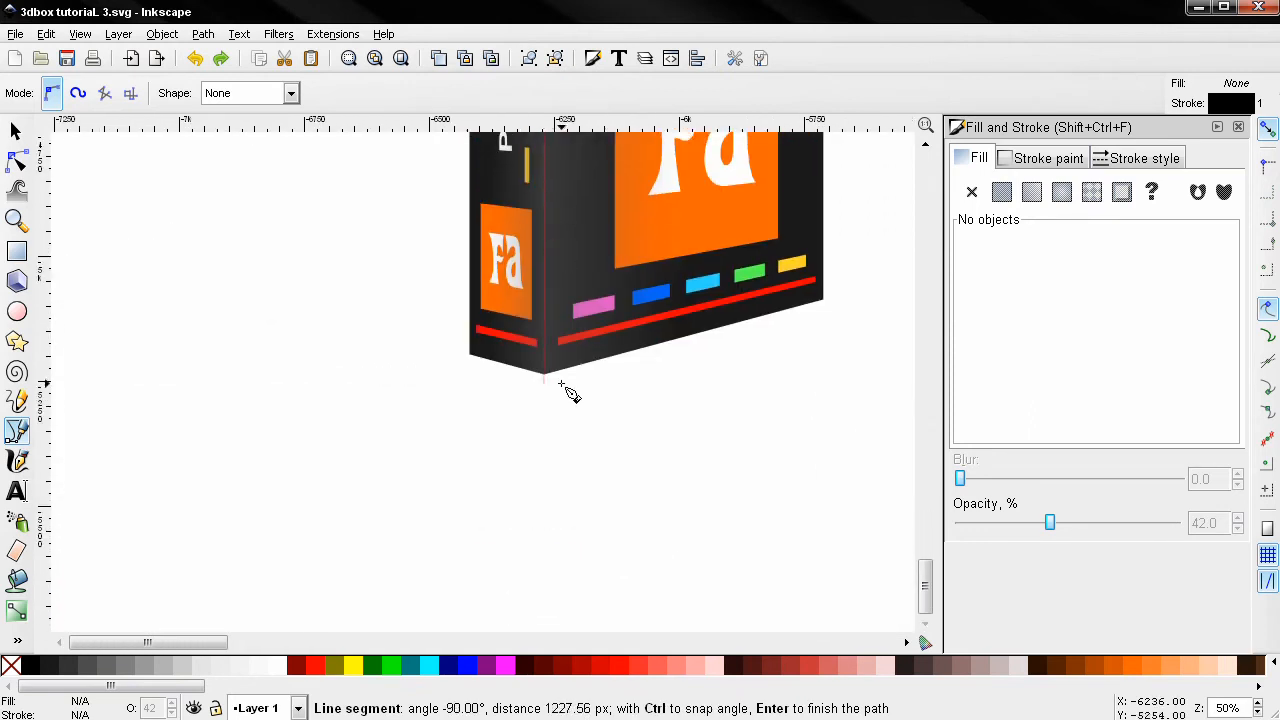
{"action": "scroll", "coordinate": [520, 360], "scroll_direction": "up", "scroll_amount": 9}
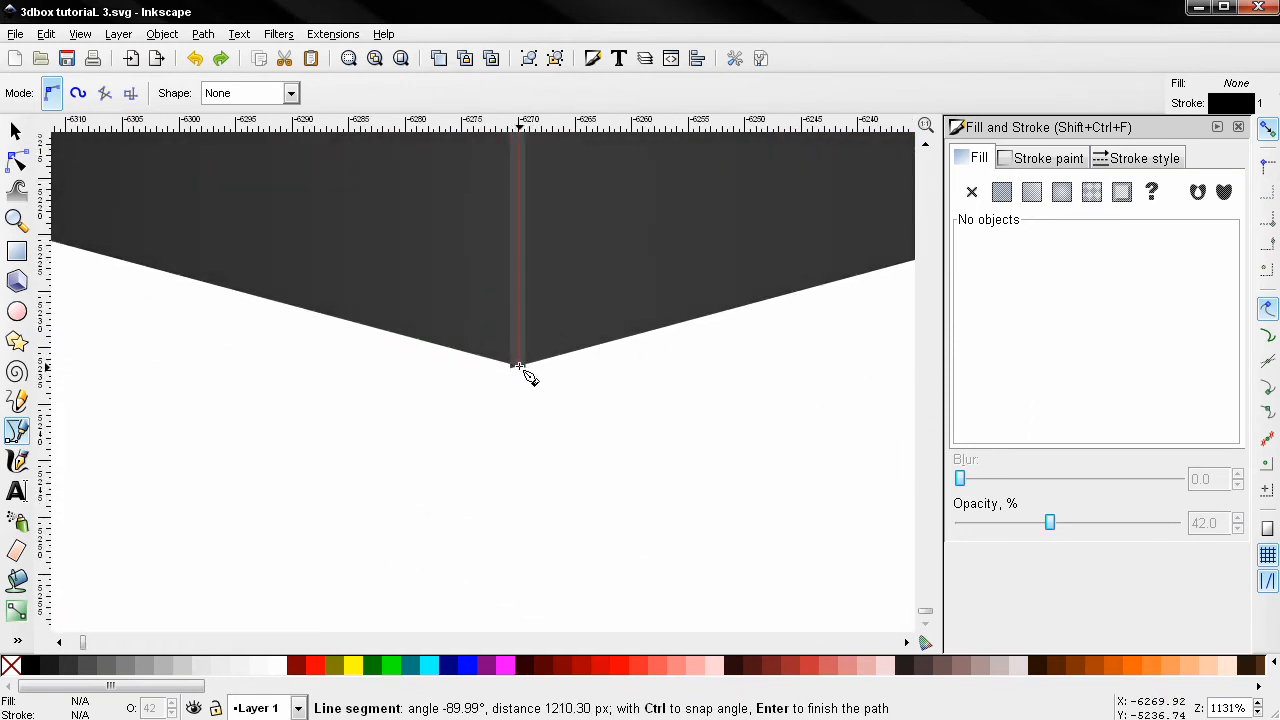
{"action": "left_click", "coordinate": [520, 367]}
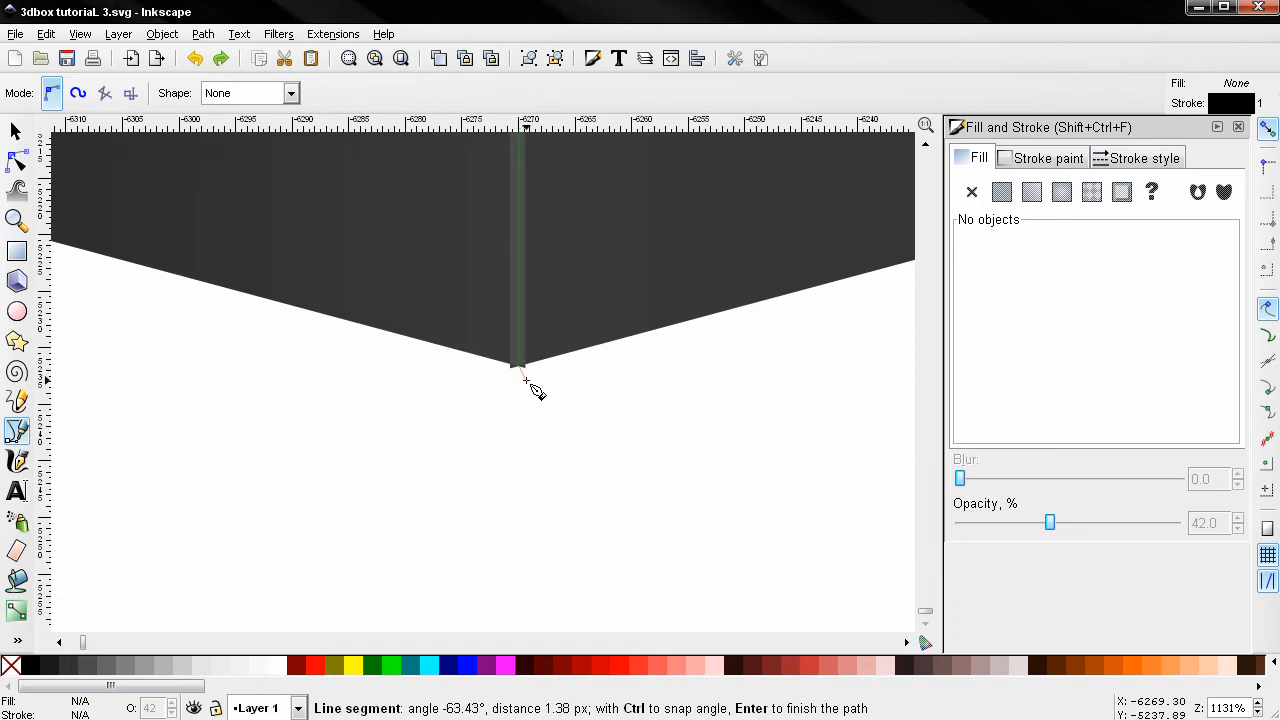
{"action": "key", "text": "Return"}
Set the vertical edge line's stroke to a flat white, ffffffff
{"action": "scroll", "coordinate": [540, 388], "scroll_direction": "down", "scroll_amount": 8}
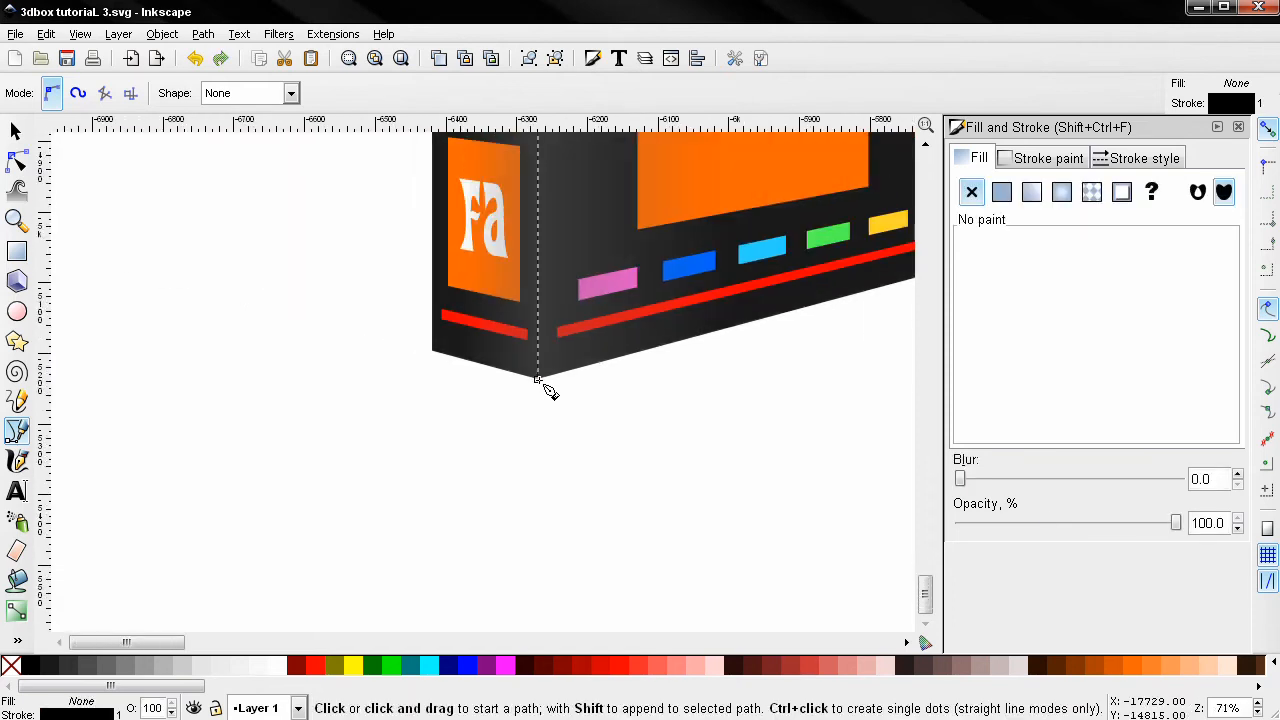
{"action": "scroll", "coordinate": [469, 235], "scroll_direction": "down", "scroll_amount": 3}
{"action": "left_click_drag", "start_coordinate": [446, 228], "coordinate": [410, 506]}
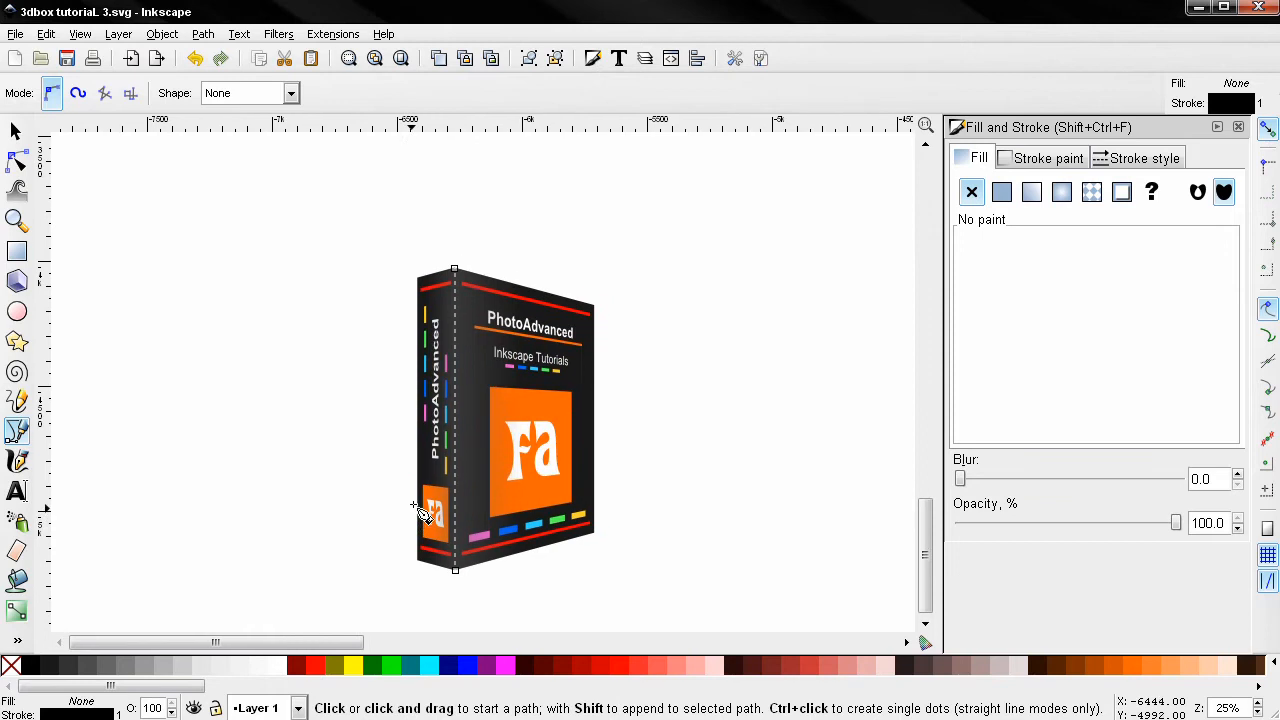
{"action": "left_click_drag", "start_coordinate": [408, 439], "coordinate": [478, 414]}
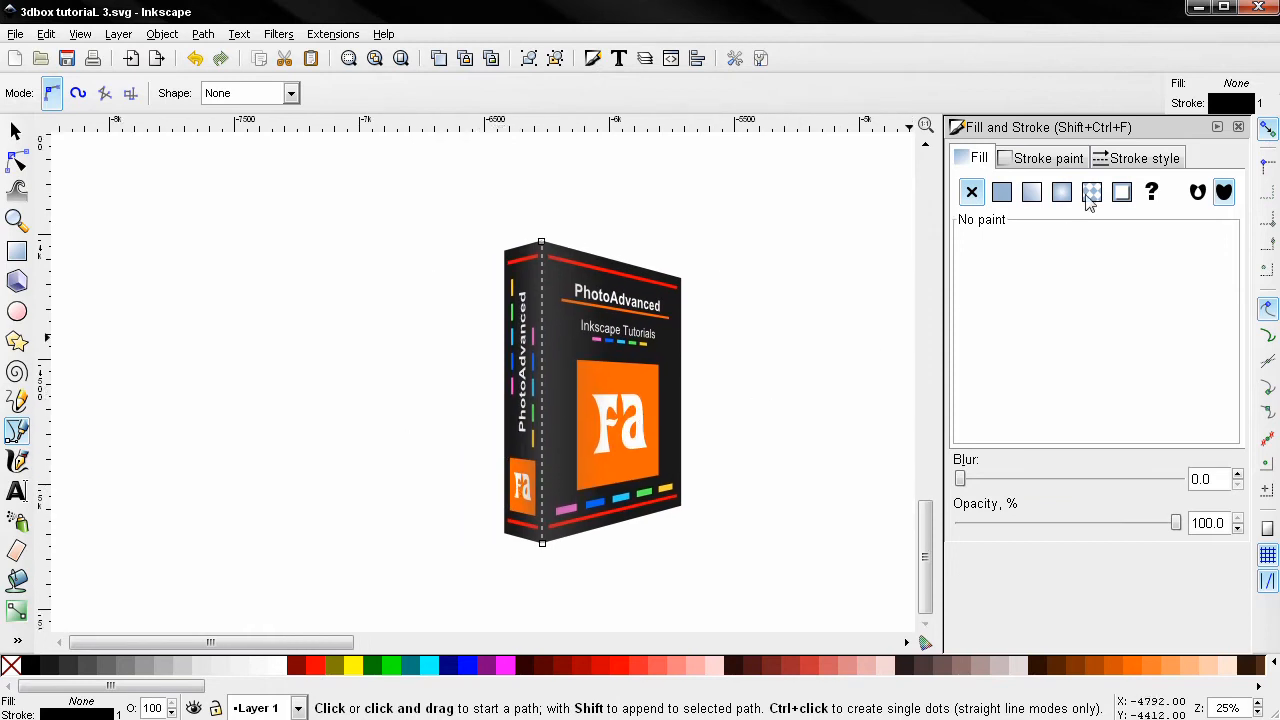
{"action": "left_click", "coordinate": [1057, 163]}
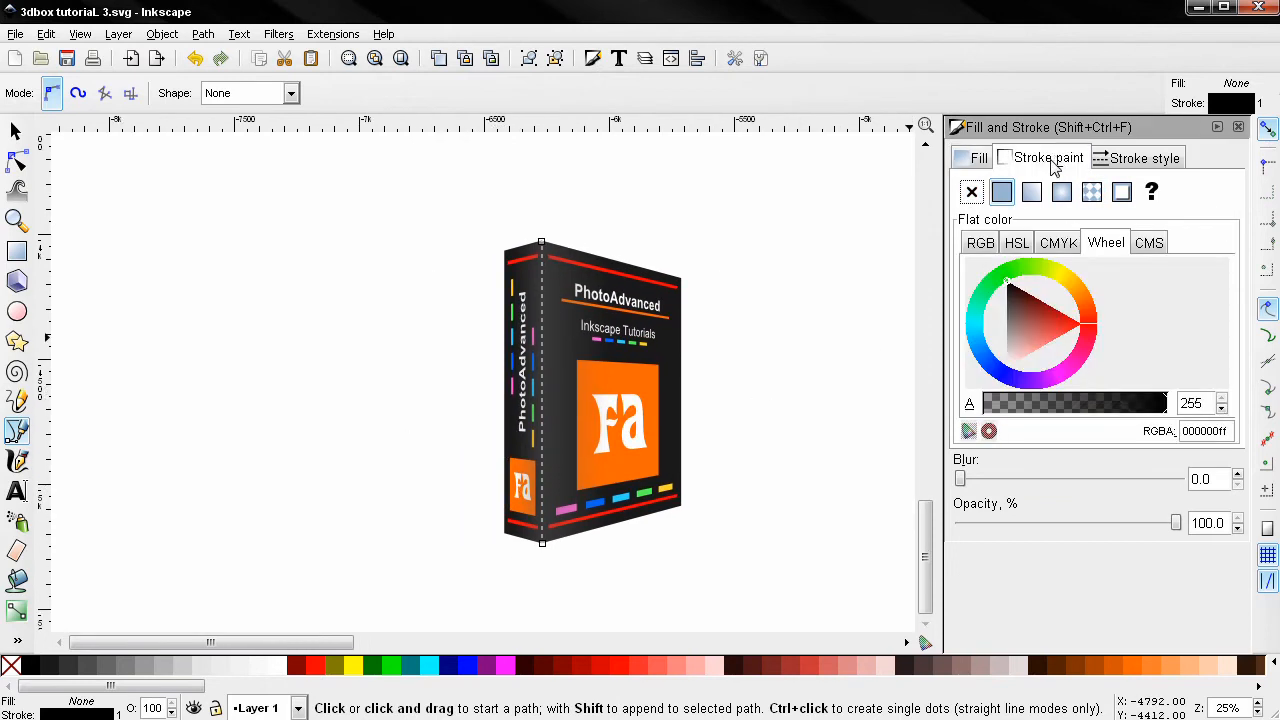
{"action": "left_click", "coordinate": [1003, 386]}
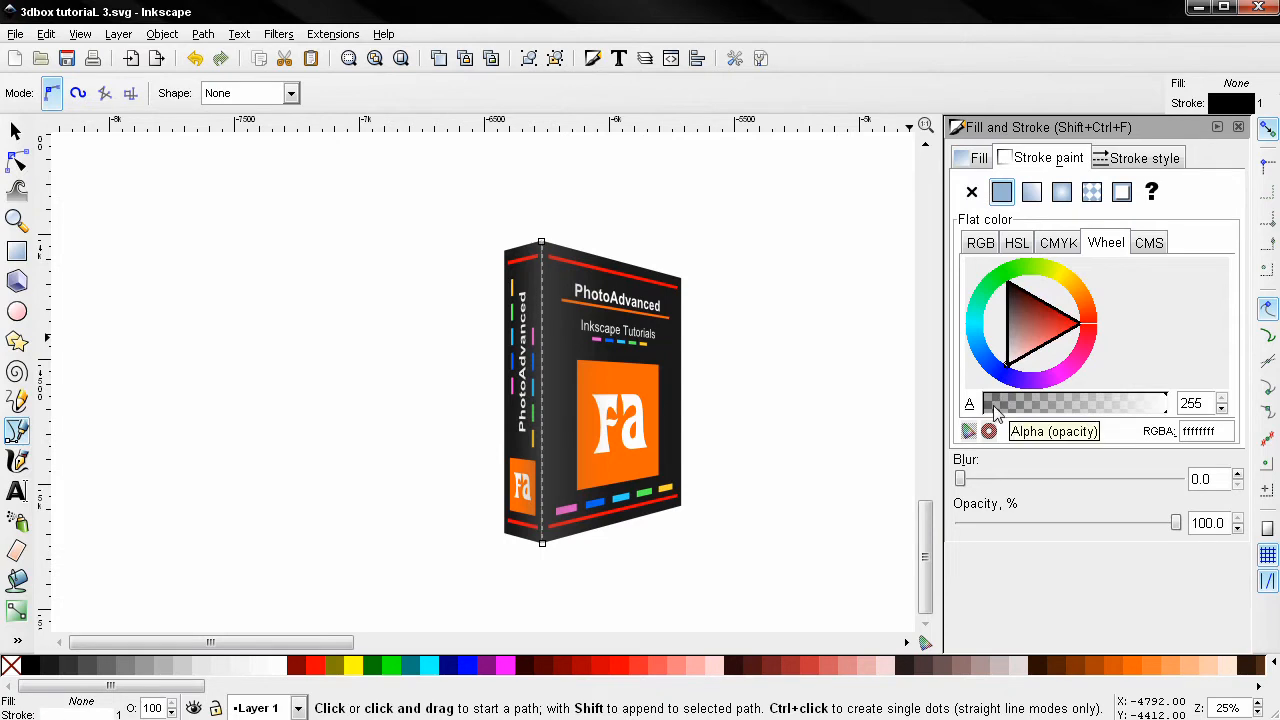
Set the vertical edge line's blur to 1.0 and its opacity to 30%
{"action": "left_click_drag", "start_coordinate": [1205, 478], "coordinate": [1163, 478]}
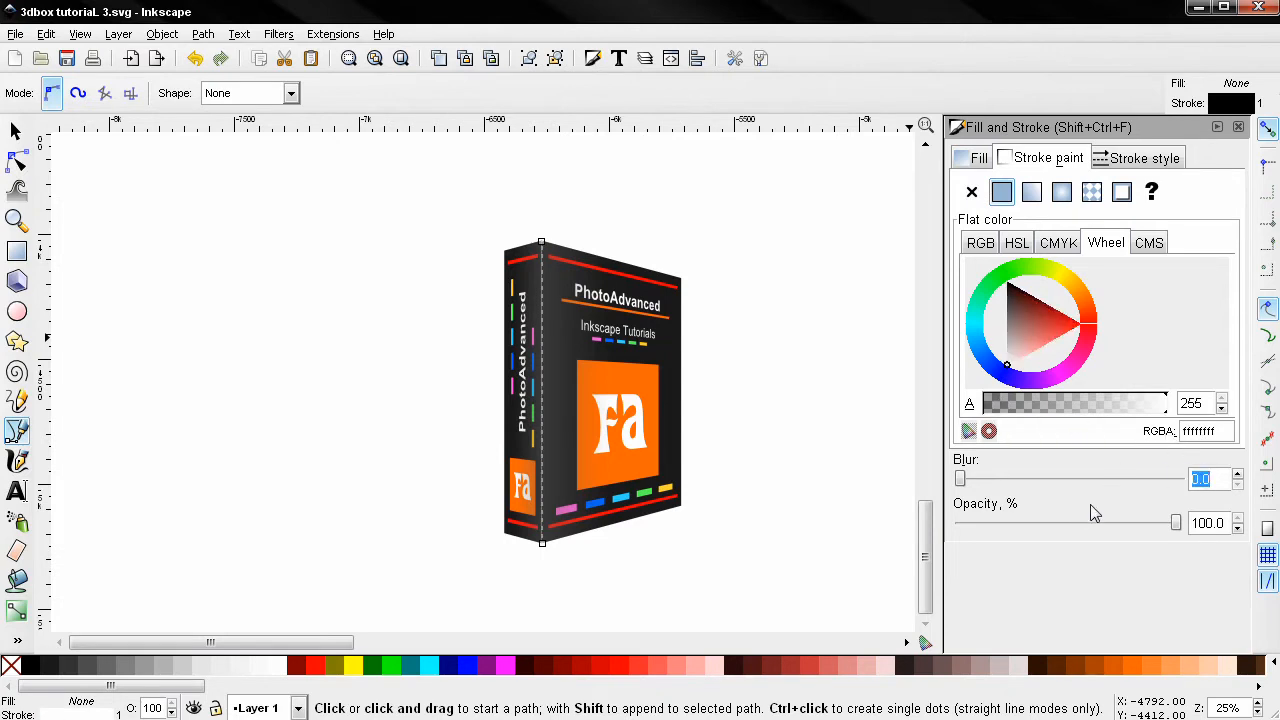
{"action": "key", "text": "Return"}
{"action": "left_click_drag", "start_coordinate": [1225, 521], "coordinate": [1177, 521]}
{"action": "type", "text": "30"}
{"action": "key", "text": "Return"}
Set the vertical edge line's stroke width to 3.9 px and deselect it
{"action": "left_click", "coordinate": [1160, 164]}
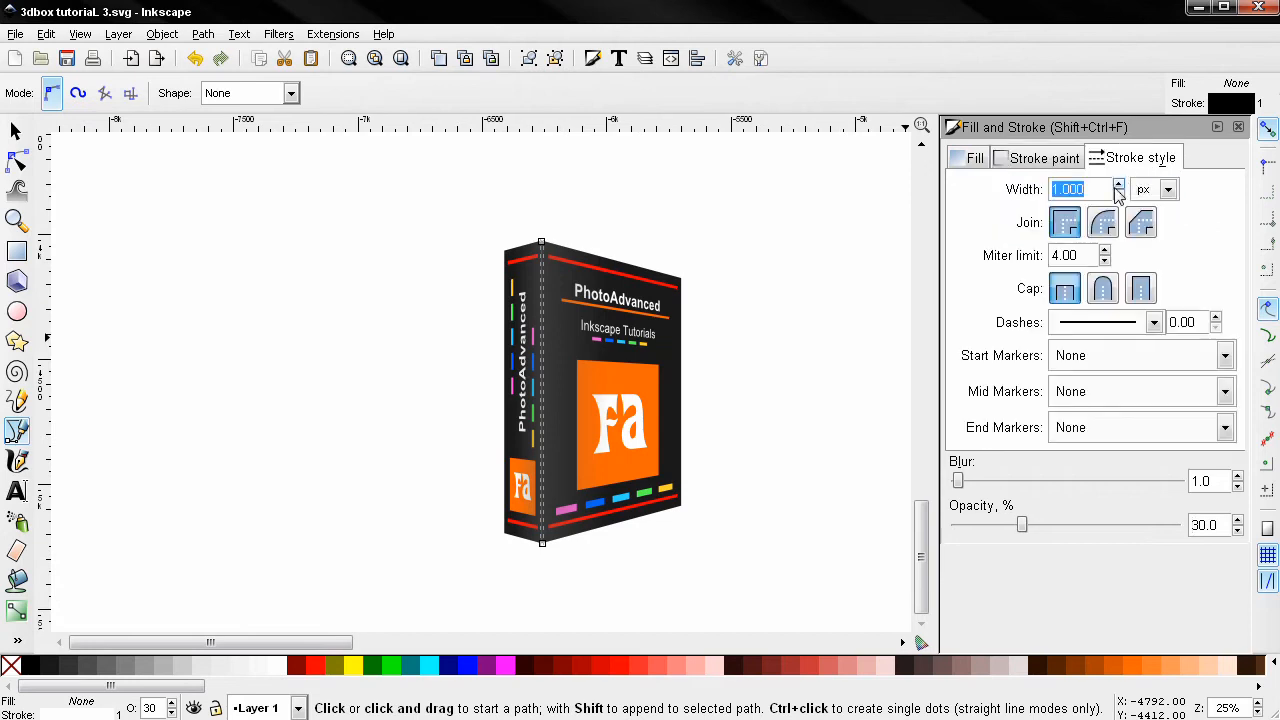
{"action": "type", "text": "3.9"}
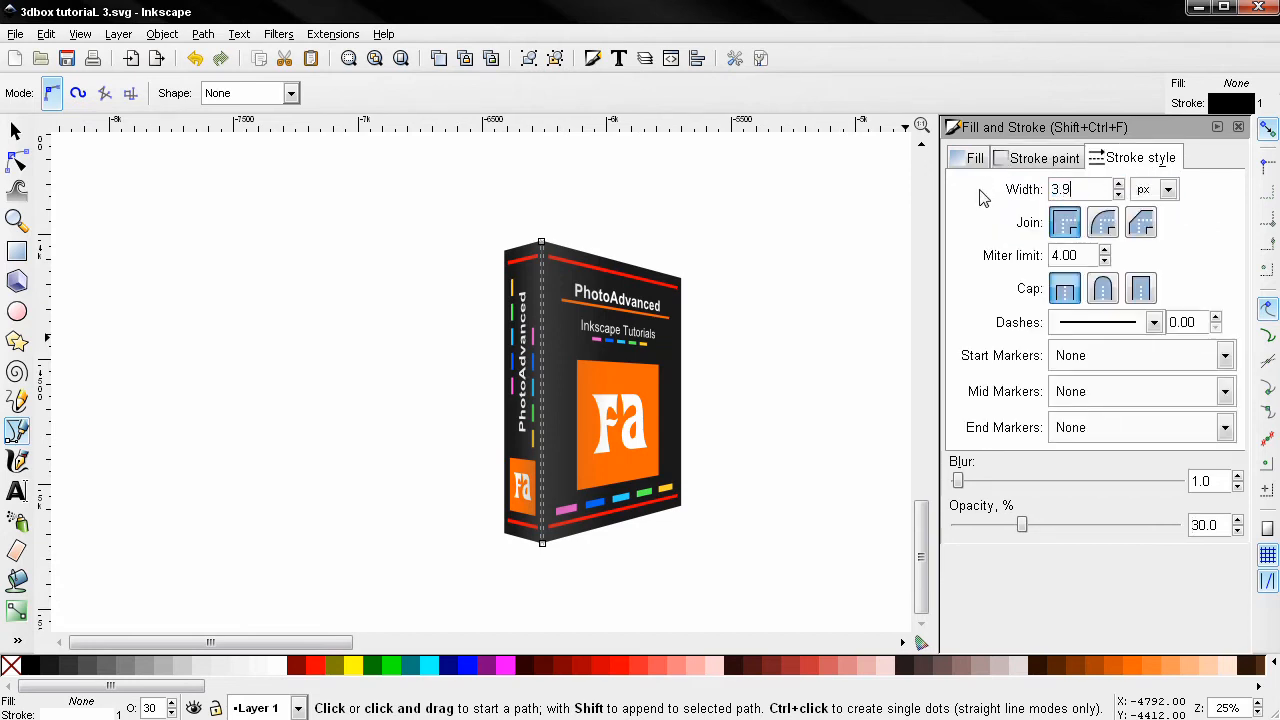
{"action": "key", "text": "Return"}
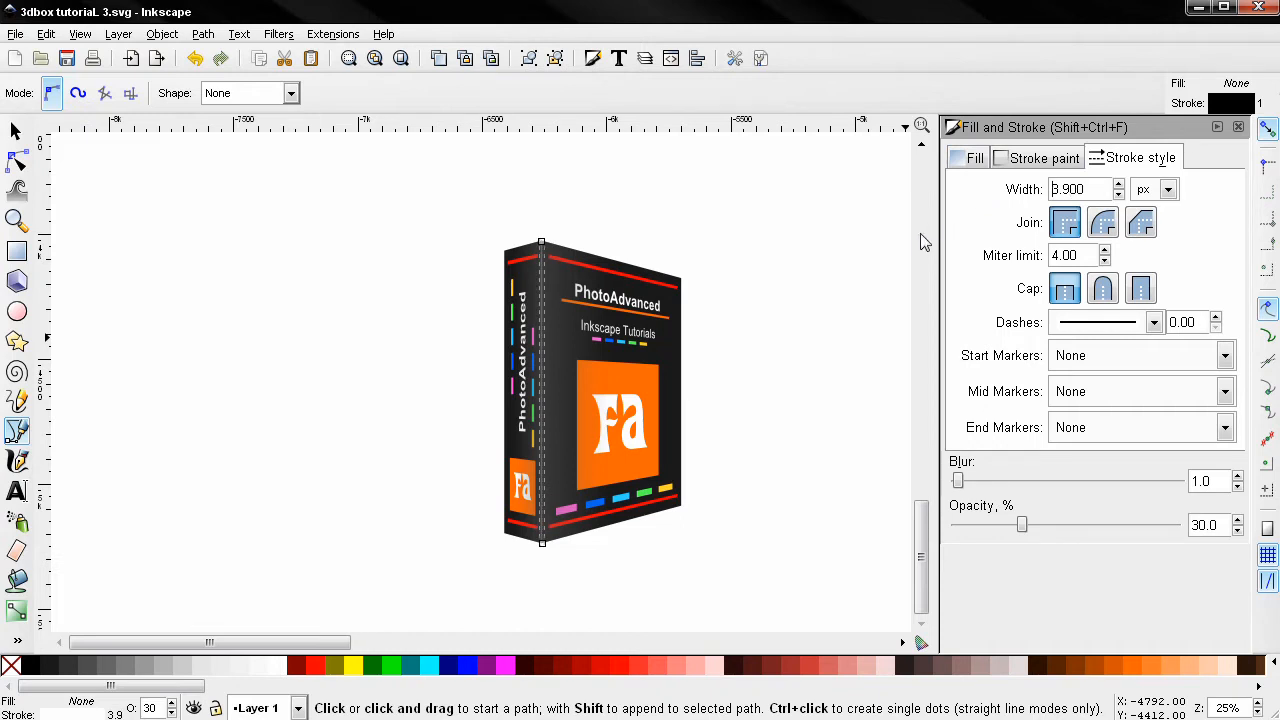
{"action": "left_click", "coordinate": [15, 131]}
{"action": "left_click", "coordinate": [321, 318]}
Duplicate the front cover and spine gradient overlays together and group the two duplicates
{"action": "scroll", "coordinate": [530, 395], "scroll_direction": "up", "scroll_amount": 2}
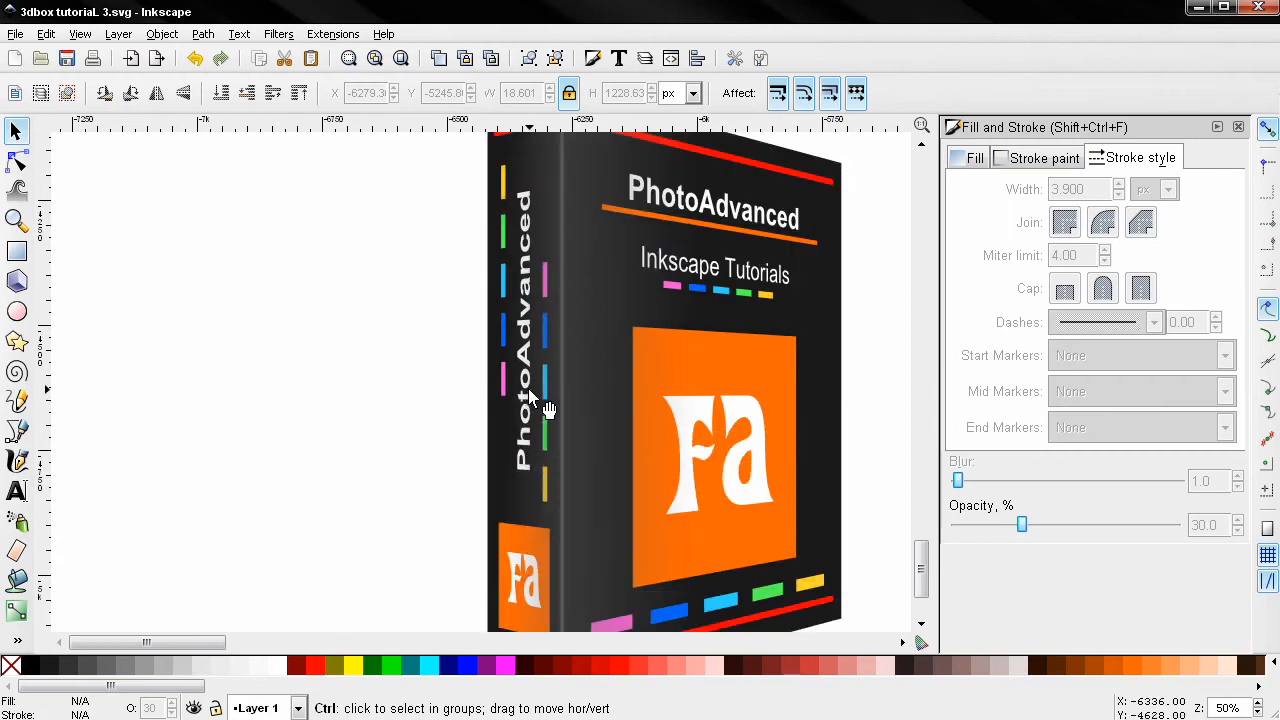
{"action": "left_click_drag", "start_coordinate": [448, 383], "coordinate": [393, 439]}
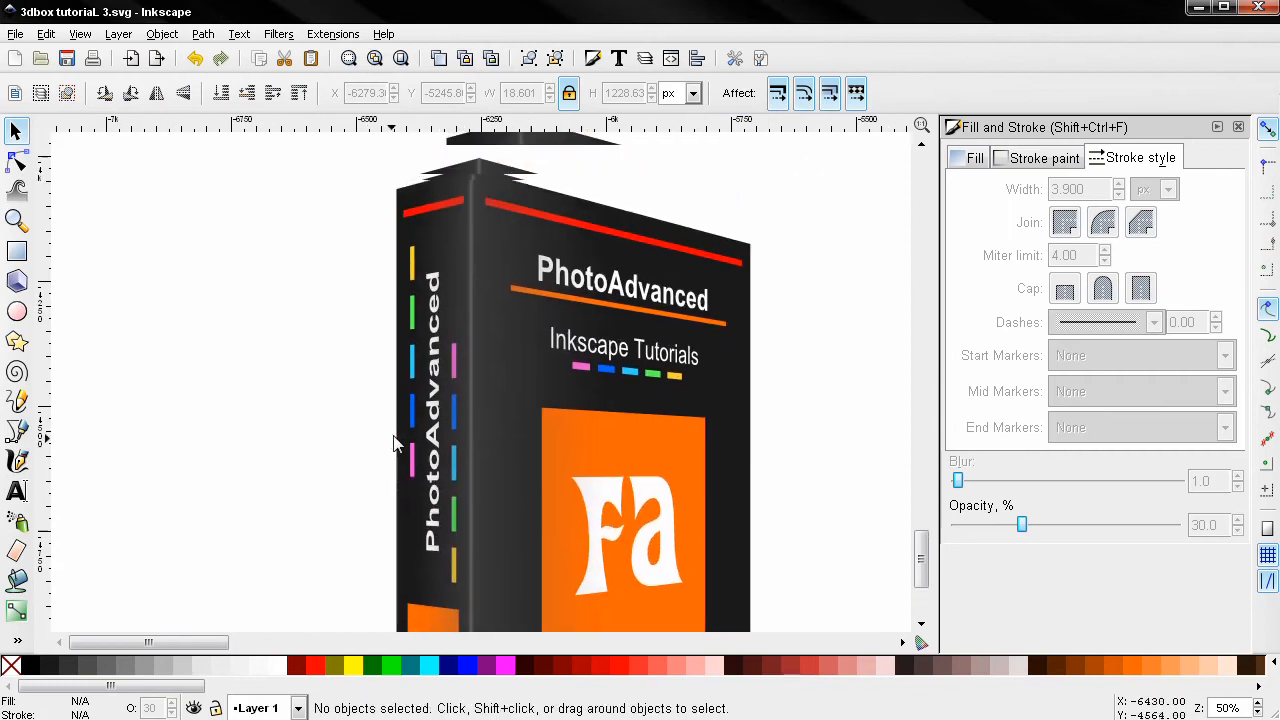
{"action": "left_click", "coordinate": [507, 258]}
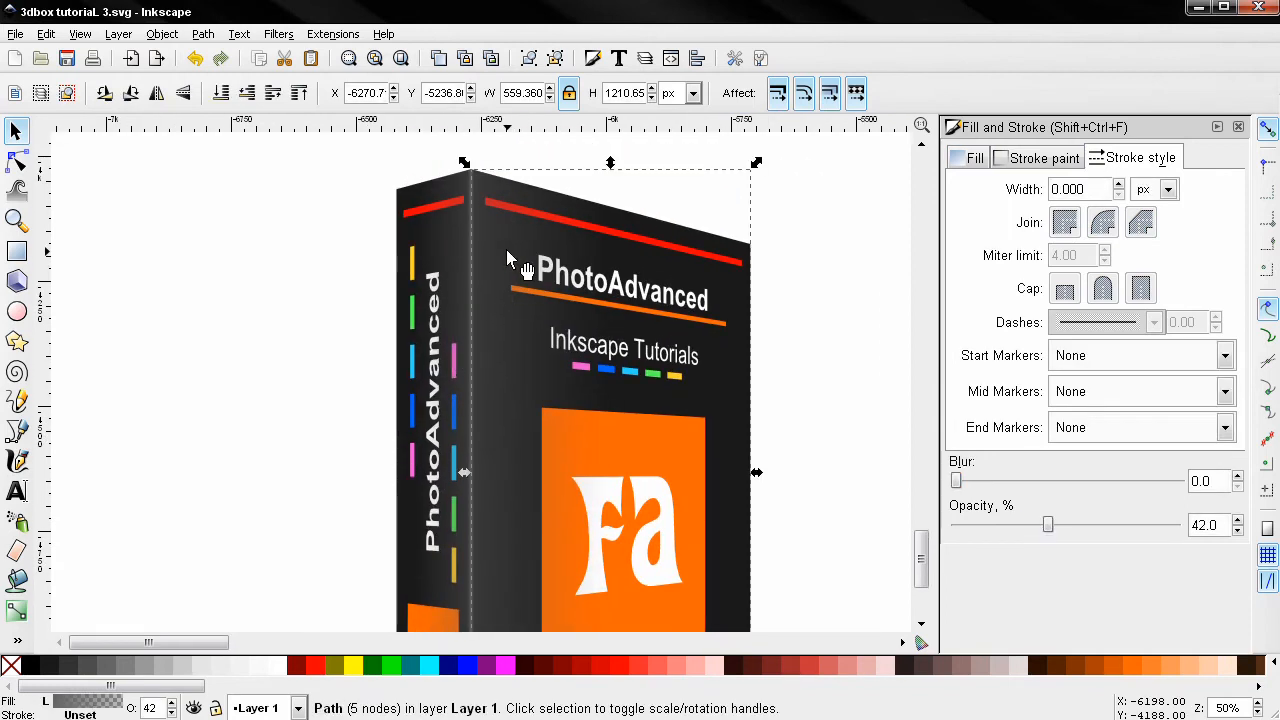
{"action": "left_click", "coordinate": [433, 248], "text": "shift"}
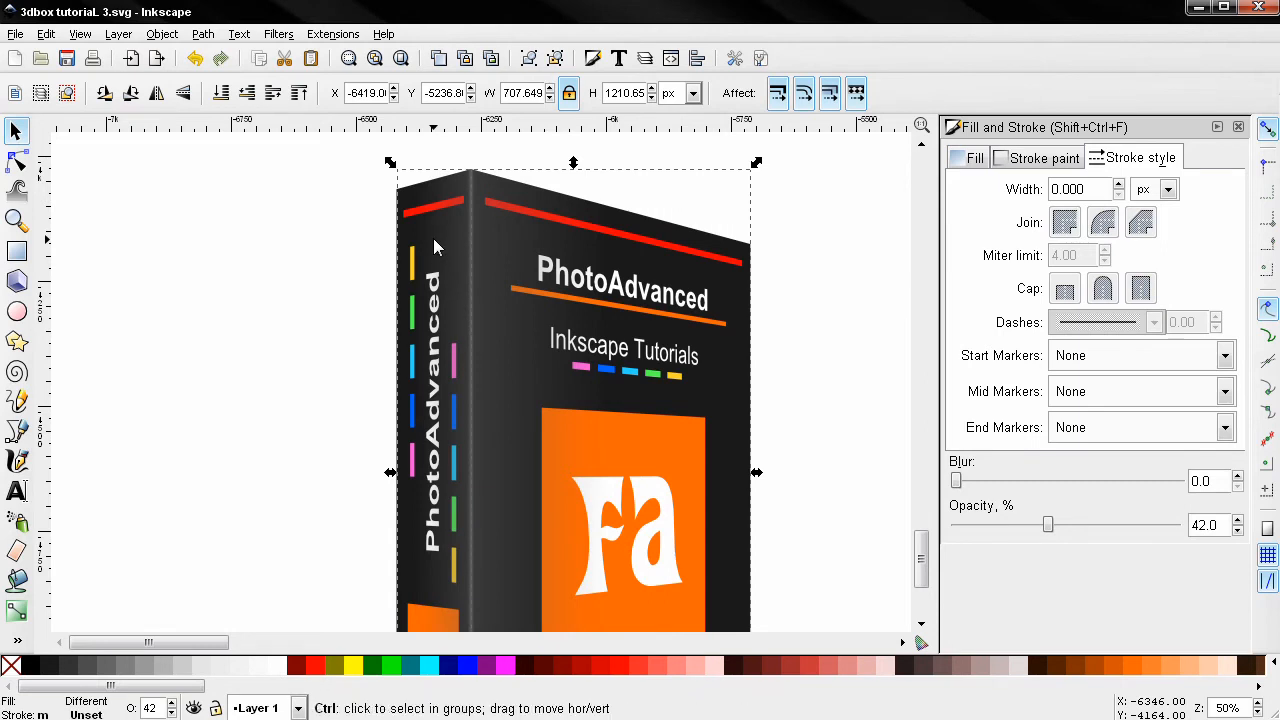
{"action": "key", "text": "ctrl+d"}
{"action": "left_click", "coordinate": [527, 61]}
Clip the blurred vertical edge line to the grouped overlay duplicates so it stays within the box outline
{"action": "left_click_drag", "start_coordinate": [504, 461], "coordinate": [509, 138]}
{"action": "scroll", "coordinate": [463, 468], "scroll_direction": "up", "scroll_amount": 2}
{"action": "scroll", "coordinate": [463, 477], "scroll_direction": "up", "scroll_amount": 1}
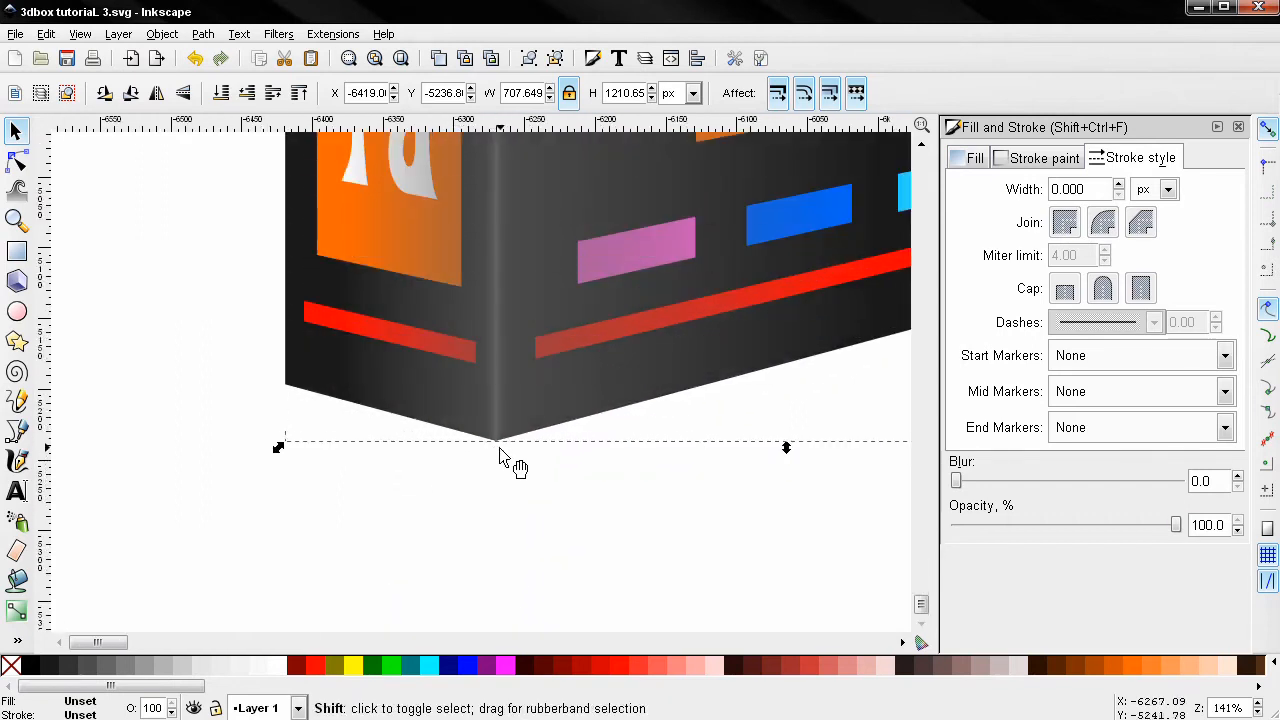
{"action": "left_click", "coordinate": [503, 458]}
{"action": "left_click", "coordinate": [502, 458]}
{"action": "left_click", "coordinate": [500, 459], "text": "shift"}
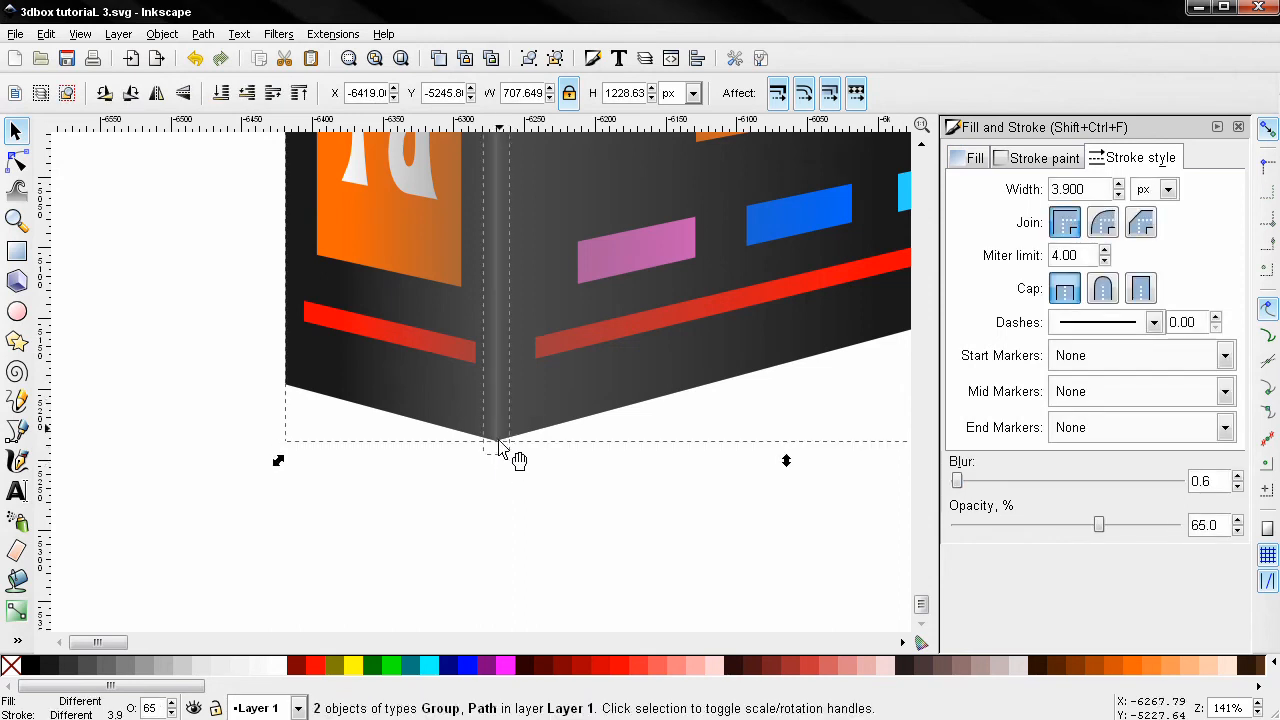
{"action": "left_click", "coordinate": [162, 34]}
{"action": "mouse_move", "coordinate": [289, 166]}
{"action": "left_click", "coordinate": [417, 168]}
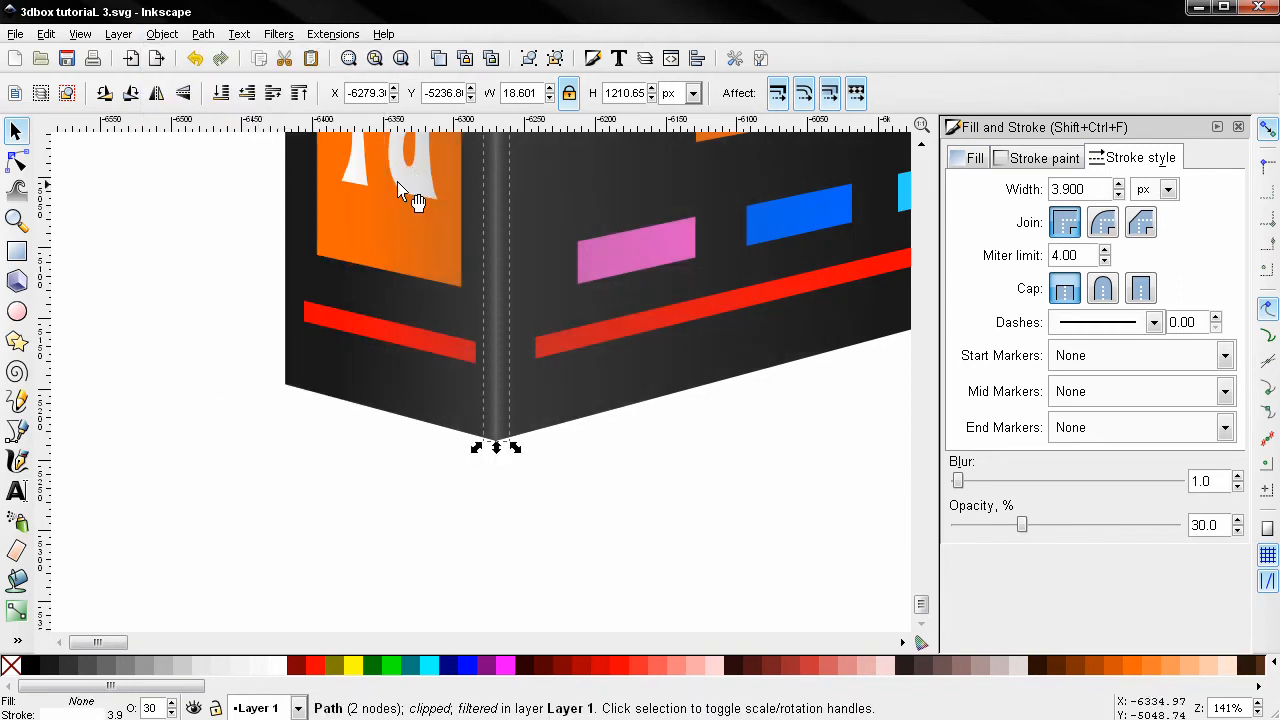
{"action": "left_click", "coordinate": [201, 341]}
Draw a rectangle about 1771 by 1816 px around the whole box and remove its stroke
{"action": "scroll", "coordinate": [201, 341], "scroll_direction": "down", "scroll_amount": 4}
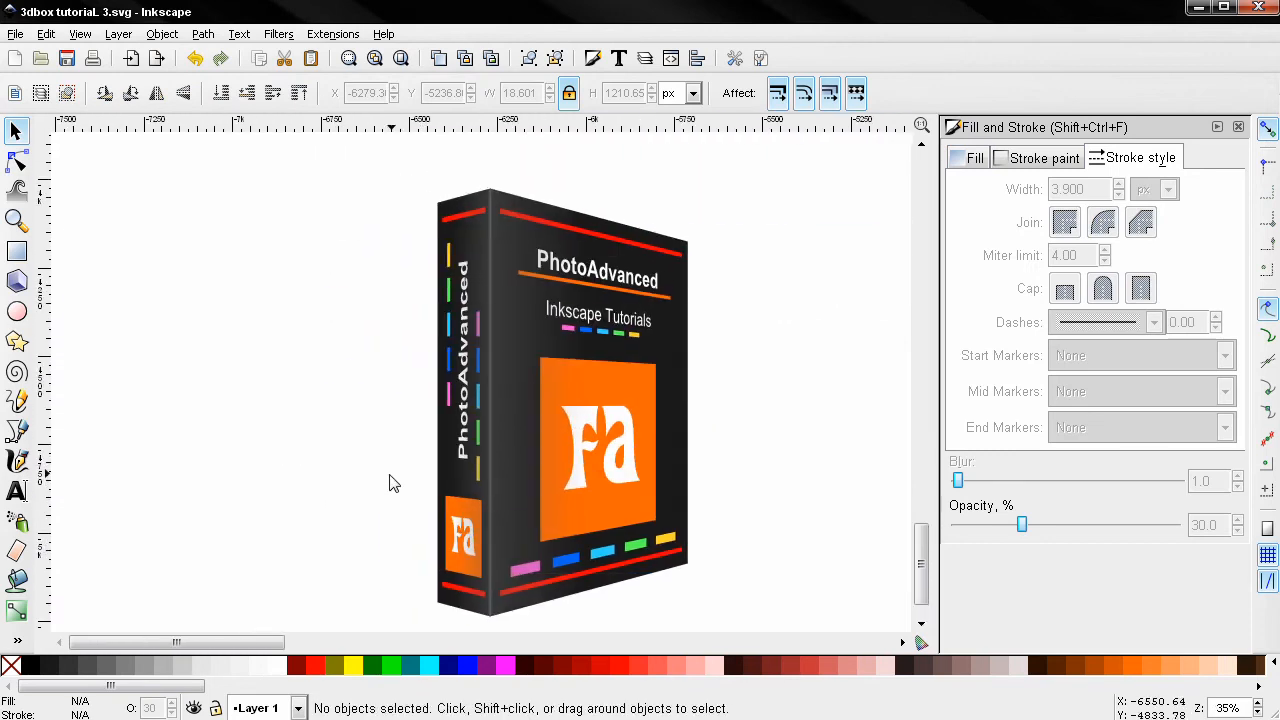
{"action": "scroll", "coordinate": [395, 490], "scroll_direction": "down", "scroll_amount": 2}
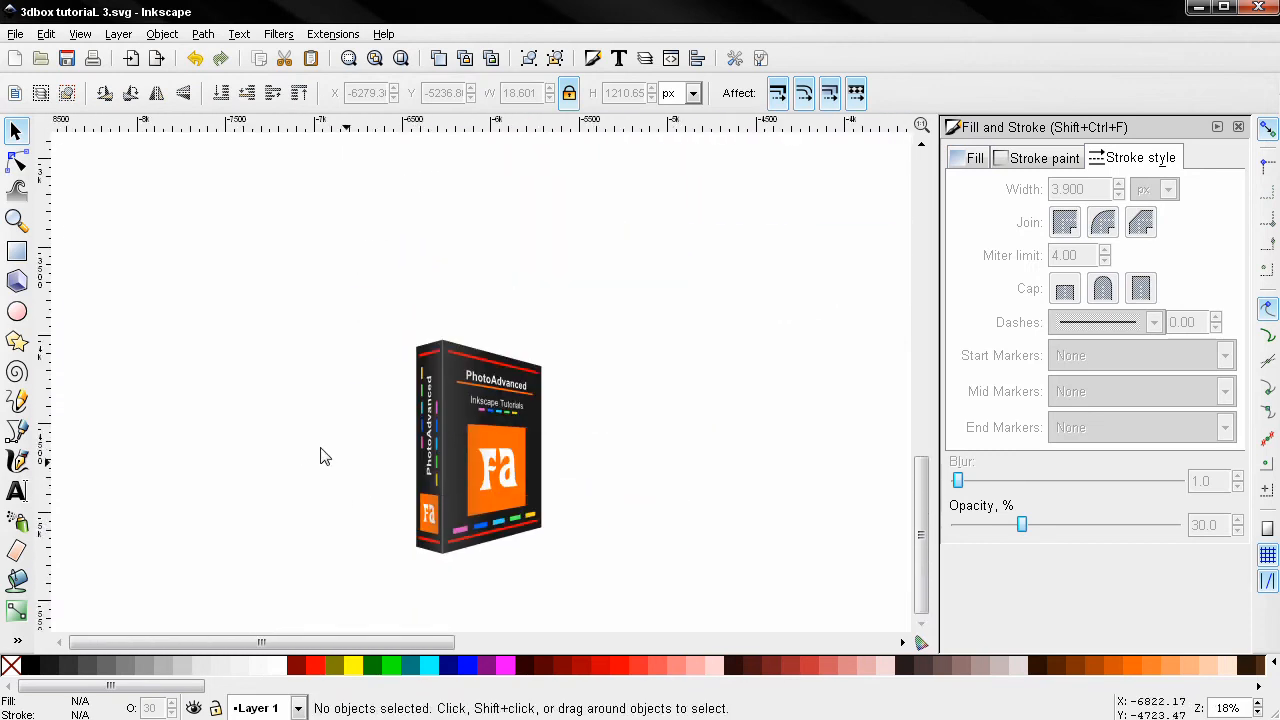
{"action": "left_click", "coordinate": [17, 253]}
{"action": "mouse_move", "coordinate": [320, 271]}
{"action": "left_mouse_down"}
{"action": "mouse_move", "coordinate": [460, 478]}
{"action": "mouse_move", "coordinate": [632, 591]}
{"action": "left_mouse_up"}
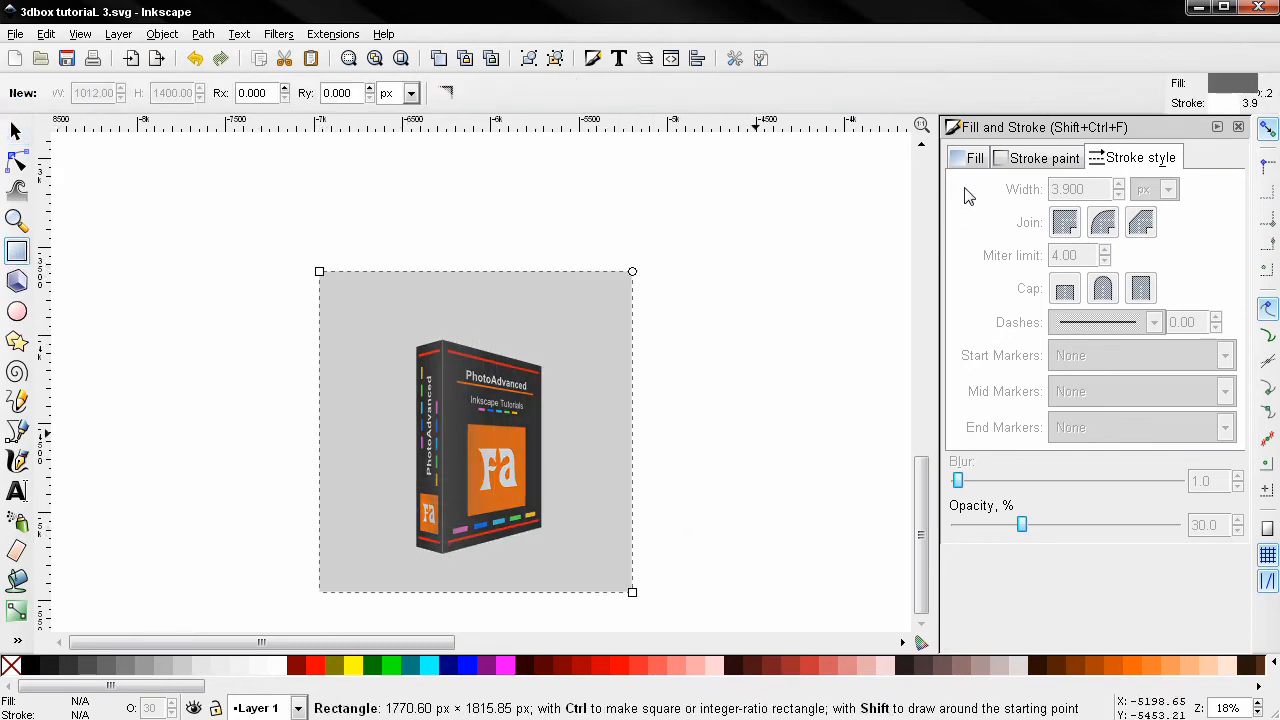
{"action": "left_click", "coordinate": [1008, 163]}
{"action": "left_click", "coordinate": [968, 192]}
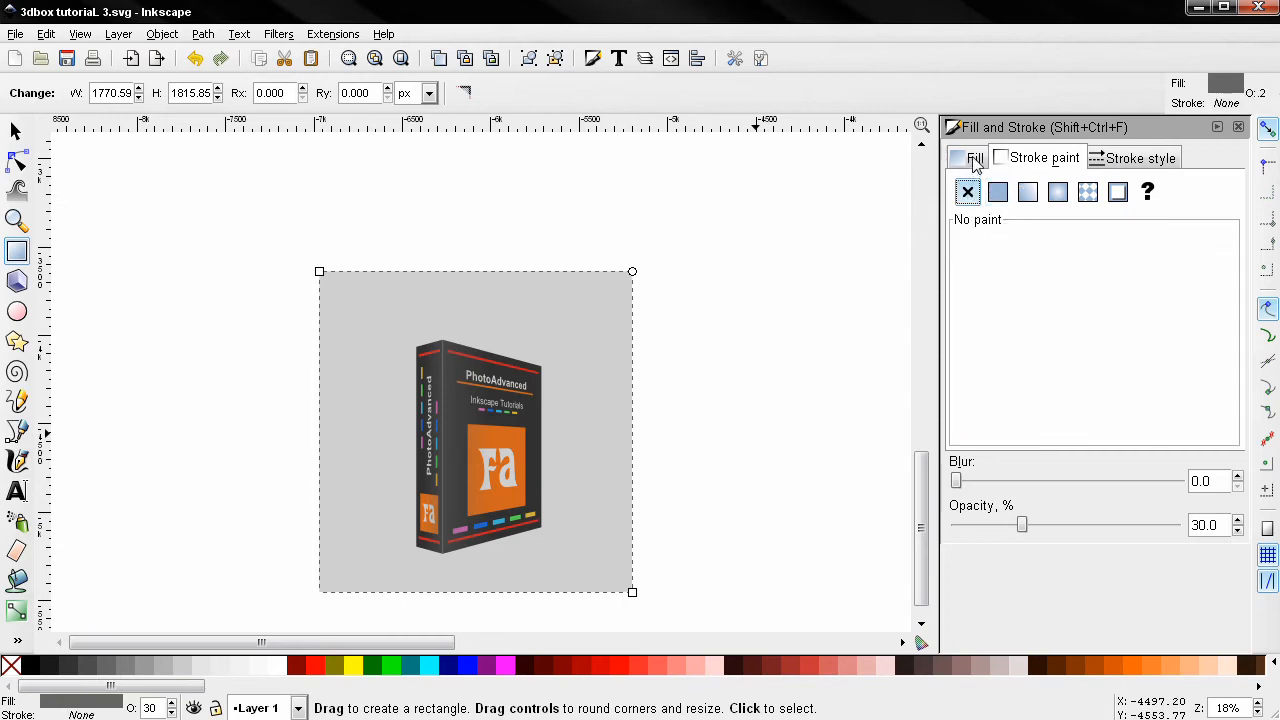
Fill the background rectangle with black at 100% opacity and lower it to the bottom, behind the box
{"action": "left_click", "coordinate": [974, 162]}
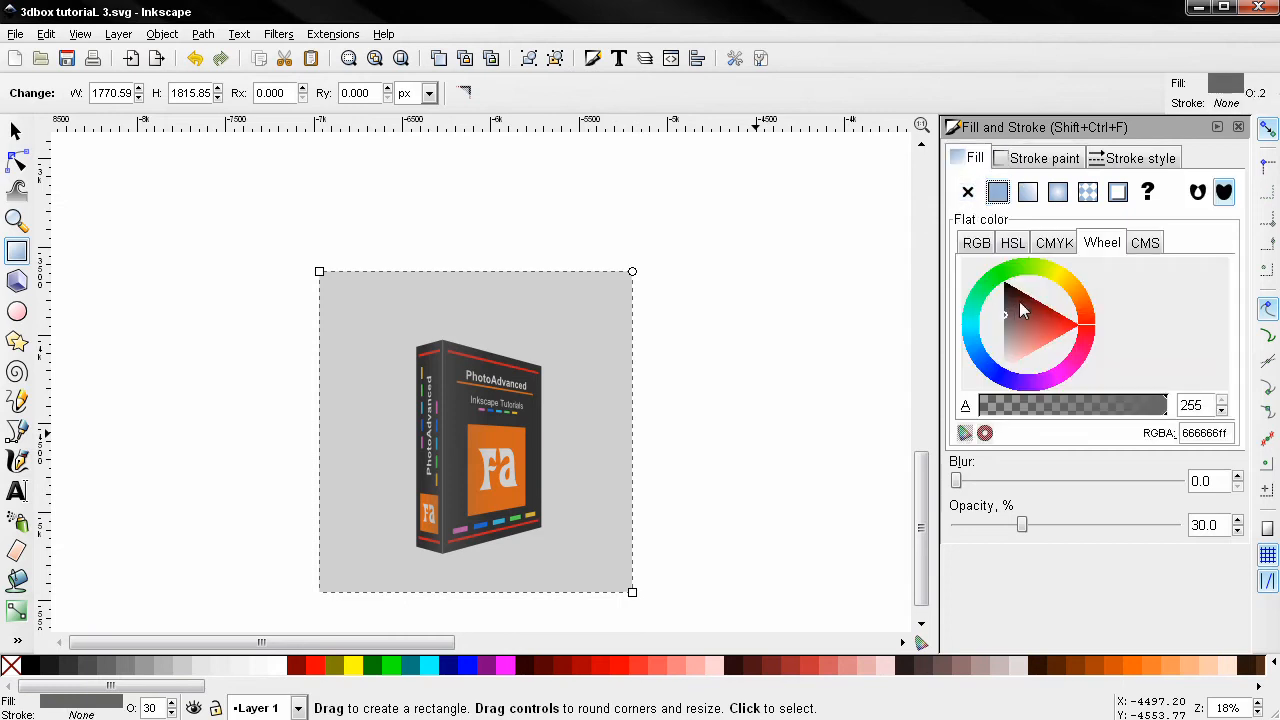
{"action": "left_click_drag", "start_coordinate": [1019, 310], "coordinate": [990, 268]}
{"action": "left_click_drag", "start_coordinate": [1019, 535], "coordinate": [1180, 525]}
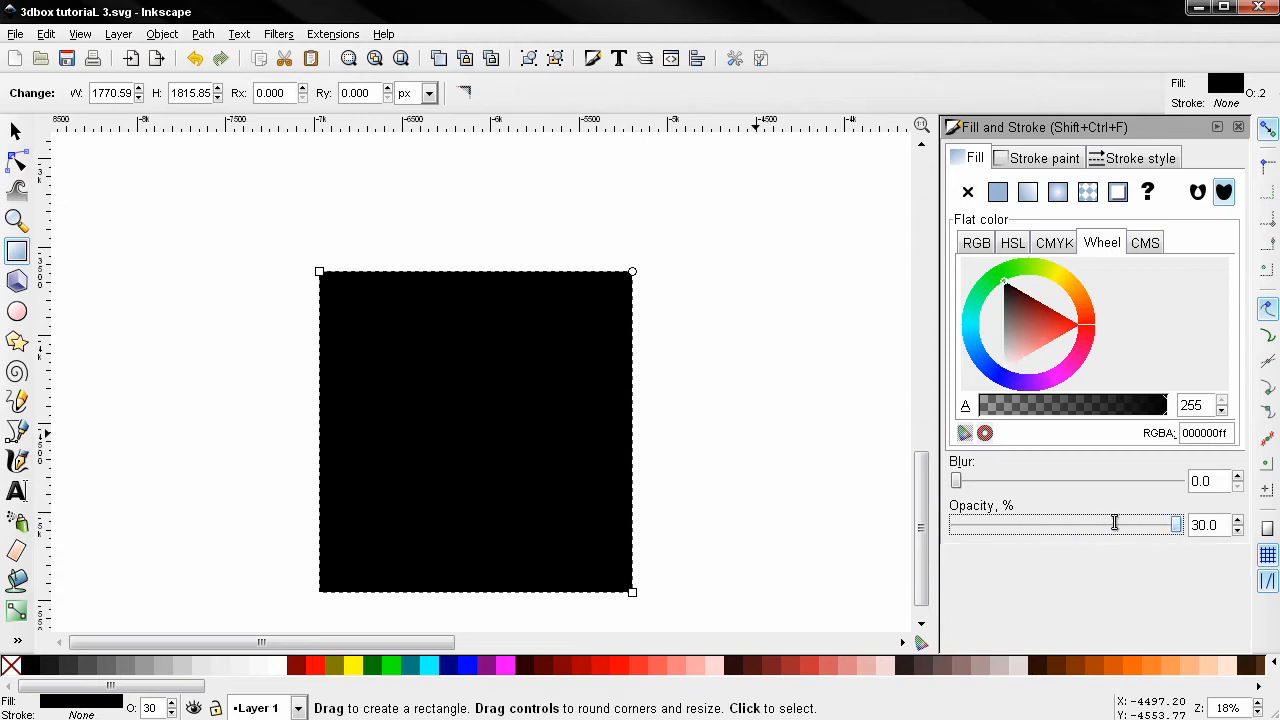
{"action": "left_click", "coordinate": [15, 130]}
{"action": "left_click", "coordinate": [221, 92]}
{"action": "left_click", "coordinate": [672, 552]}
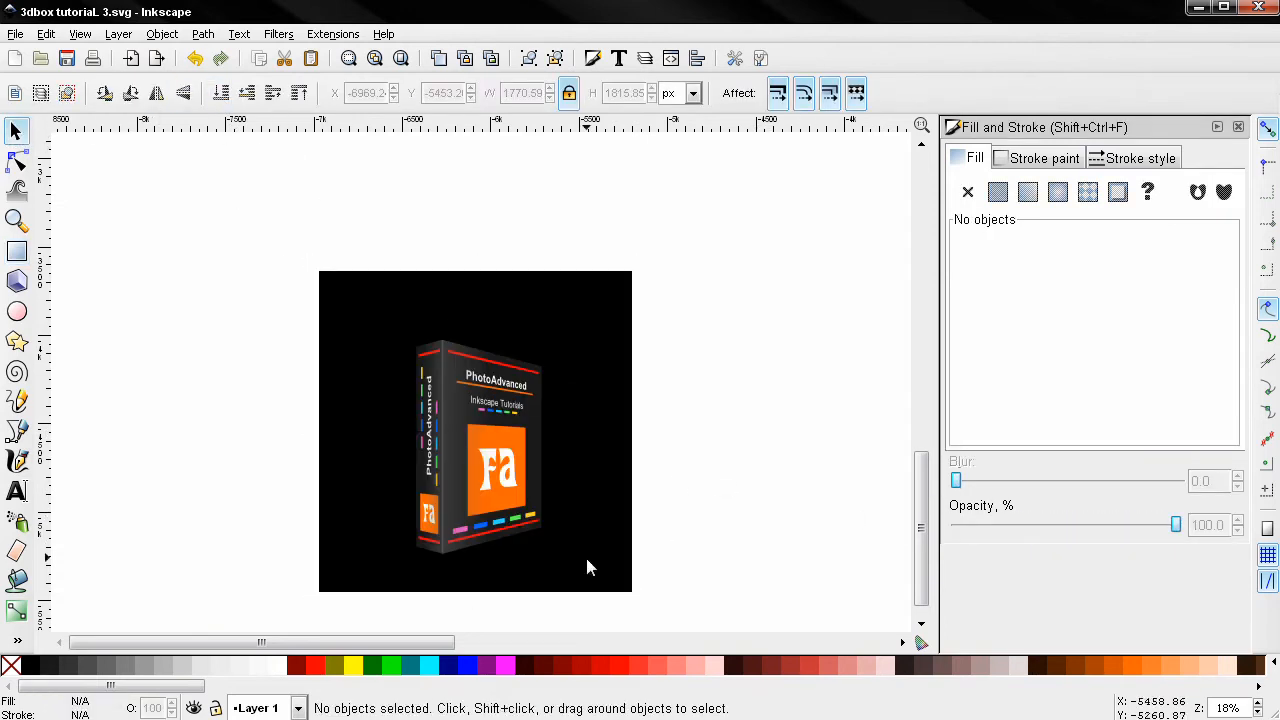
Draw an open three-point path along the box's top edges, peaking at the front corner, with a spine-side segment about 80 px long
{"action": "scroll", "coordinate": [494, 543], "scroll_direction": "up", "scroll_amount": 3, "text": "ctrl"}
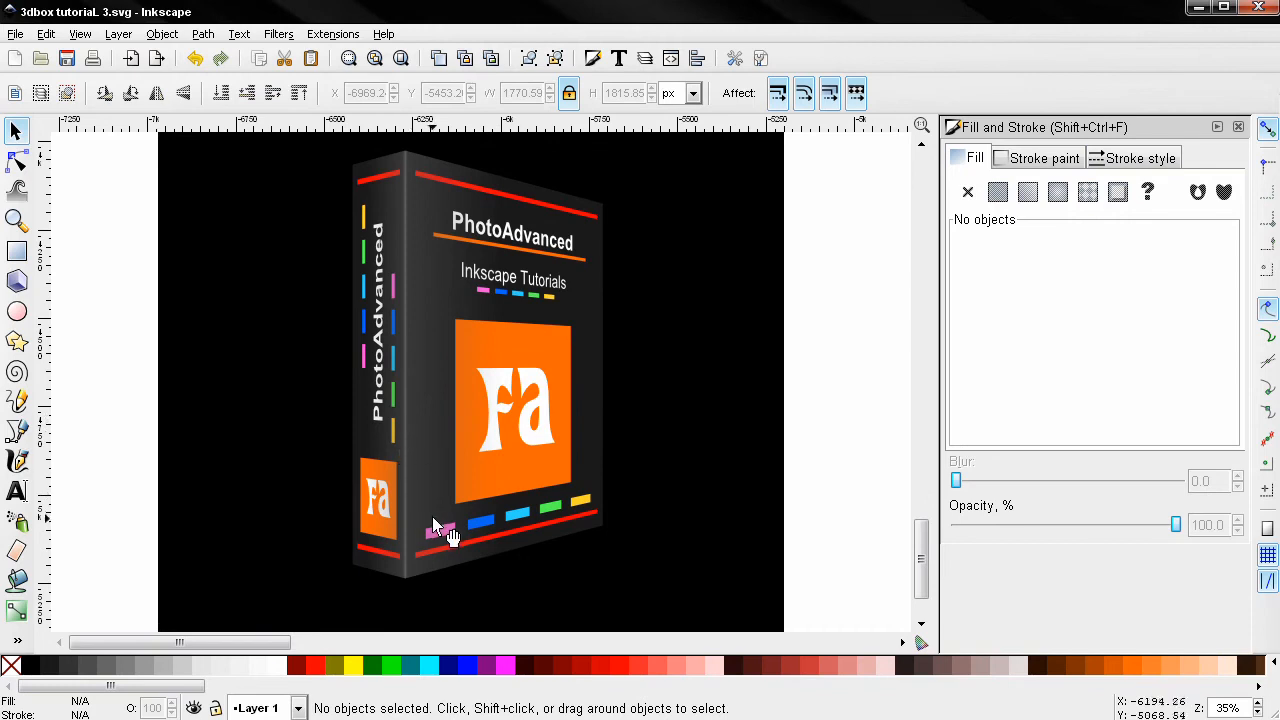
{"action": "left_click_drag", "start_coordinate": [430, 520], "coordinate": [485, 510]}
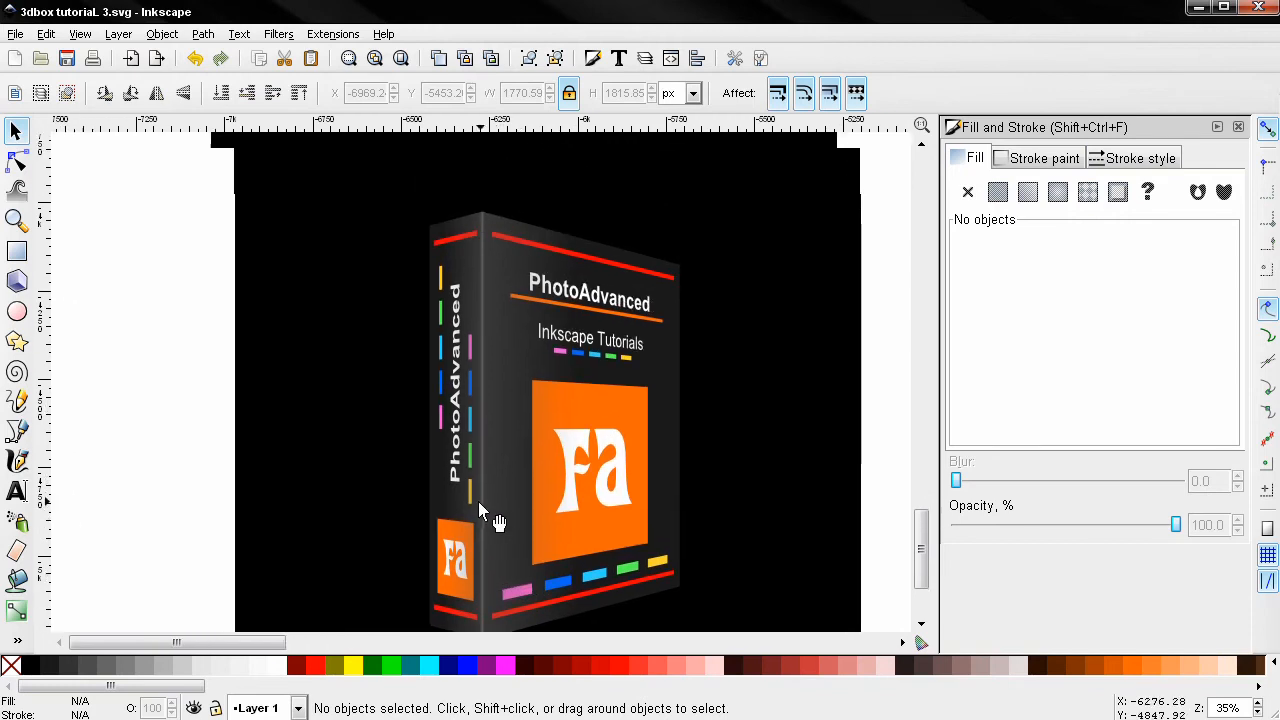
{"action": "scroll", "coordinate": [447, 224], "scroll_direction": "up", "scroll_amount": 4, "text": "ctrl"}
{"action": "scroll", "coordinate": [486, 216], "scroll_direction": "up", "scroll_amount": 1, "text": "ctrl"}
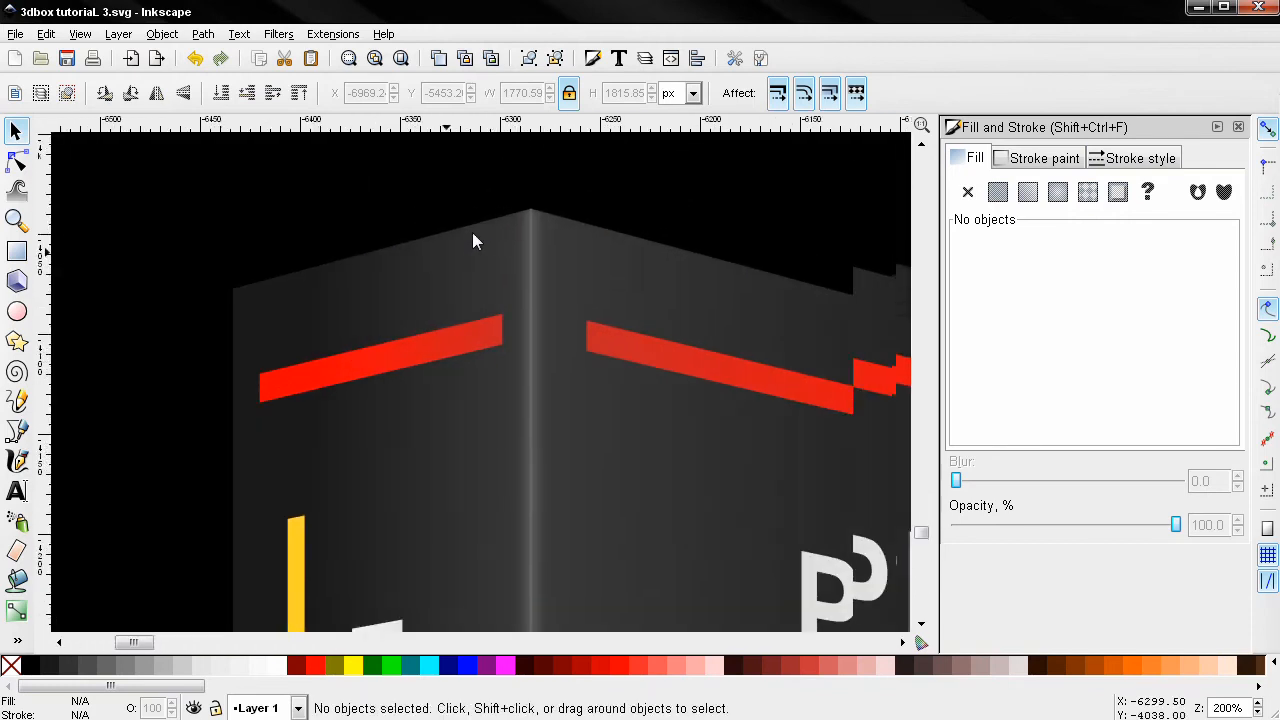
{"action": "left_click", "coordinate": [17, 430]}
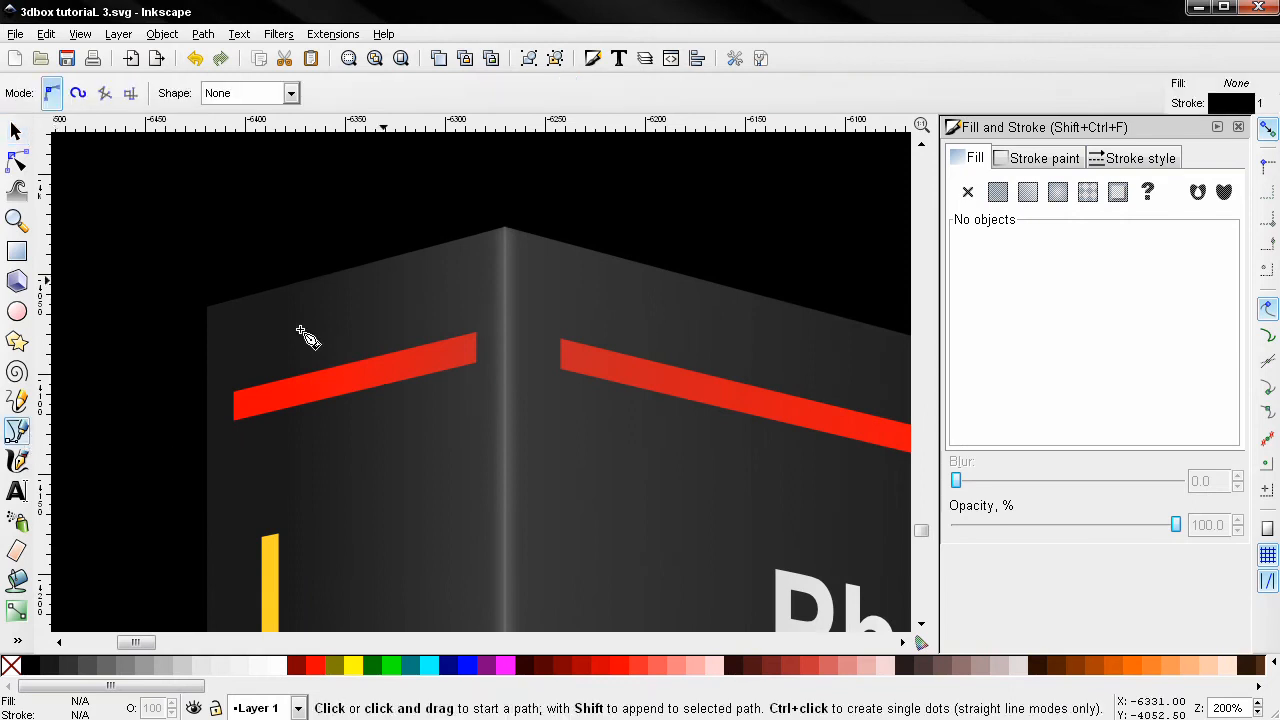
{"action": "left_click", "coordinate": [350, 270]}
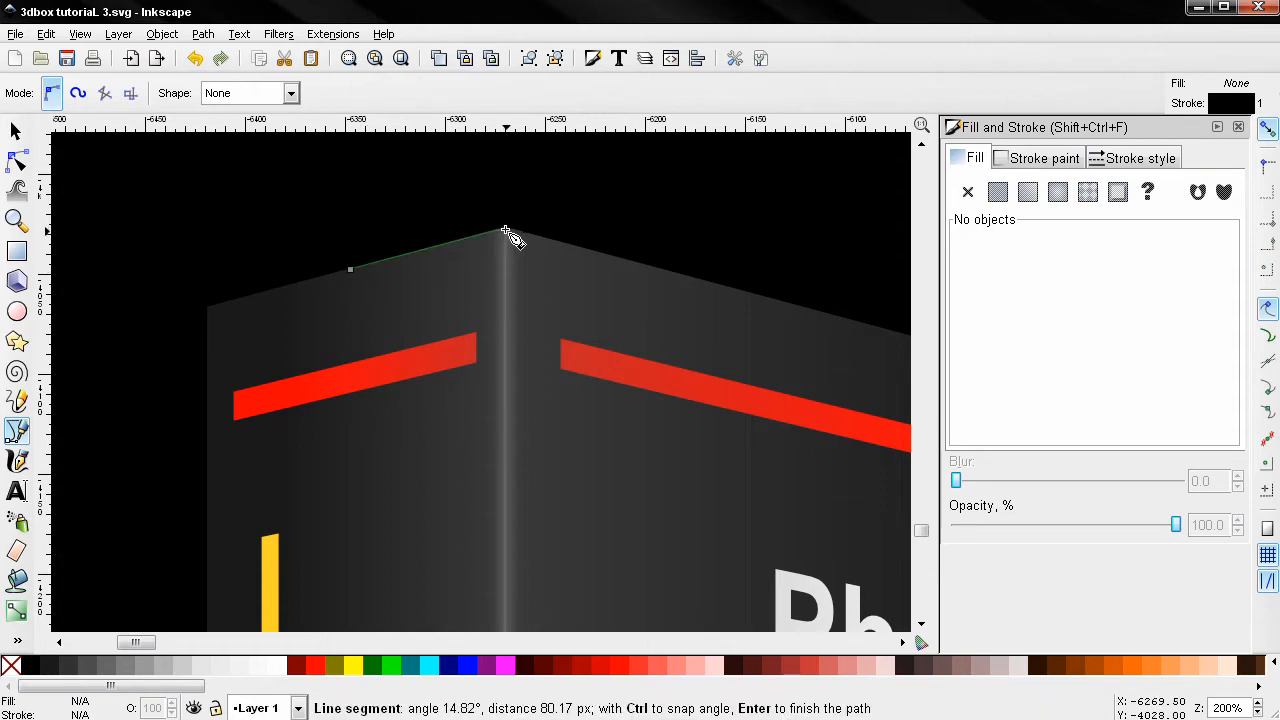
{"action": "left_click", "coordinate": [506, 231]}
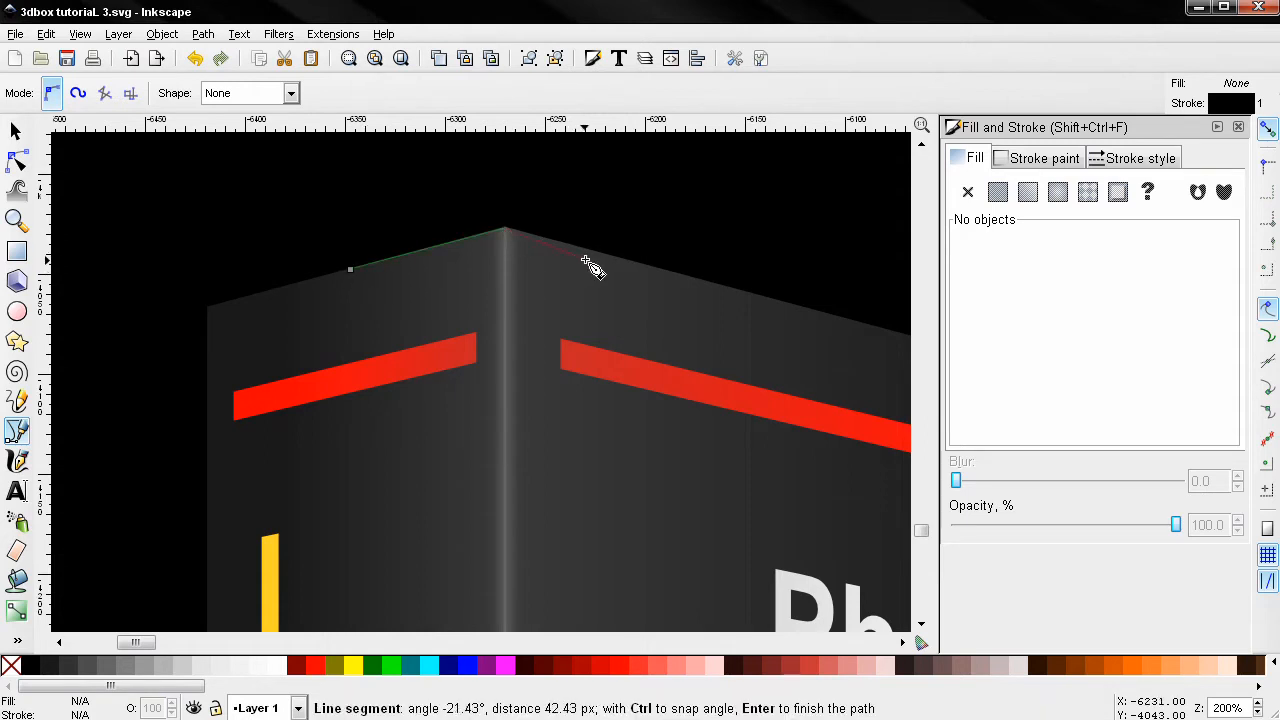
{"action": "left_click", "coordinate": [731, 291]}
{"action": "key", "text": "Return"}
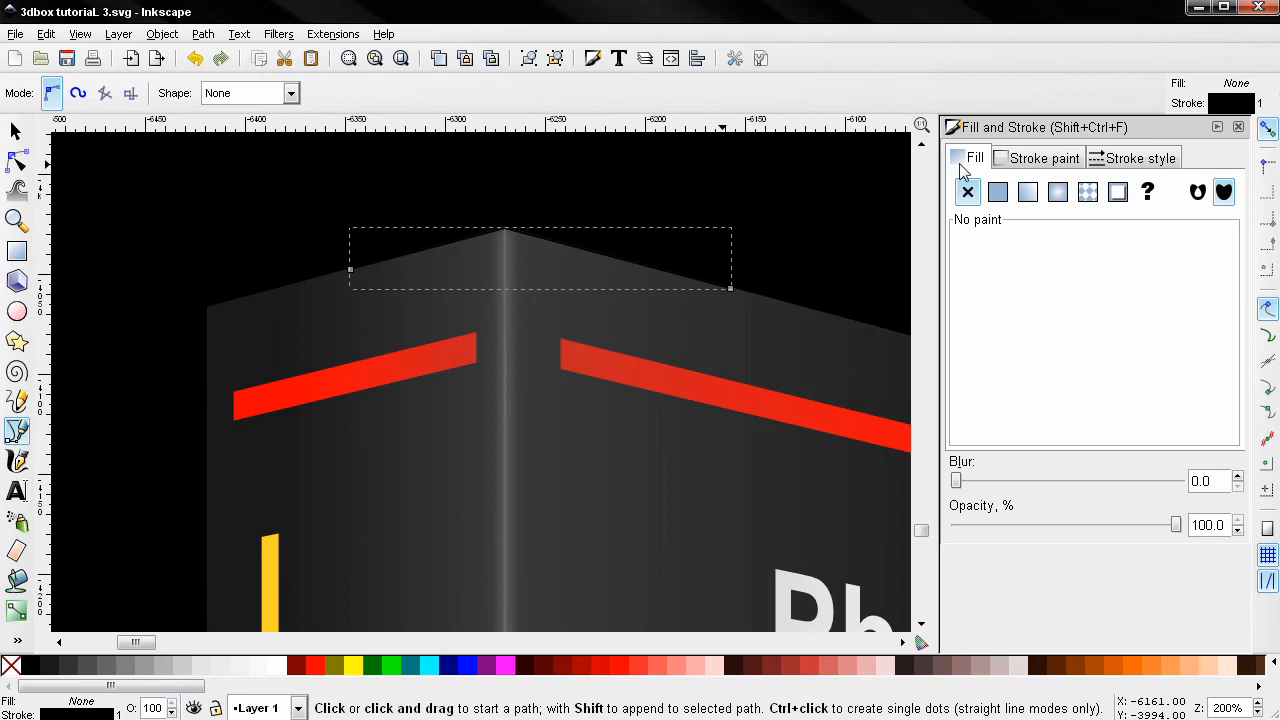
Make the top edge path's stroke white (ffffffff) and set its blur to 2
{"action": "left_click", "coordinate": [1025, 162]}
{"action": "left_click_drag", "start_coordinate": [1013, 333], "coordinate": [1005, 390]}
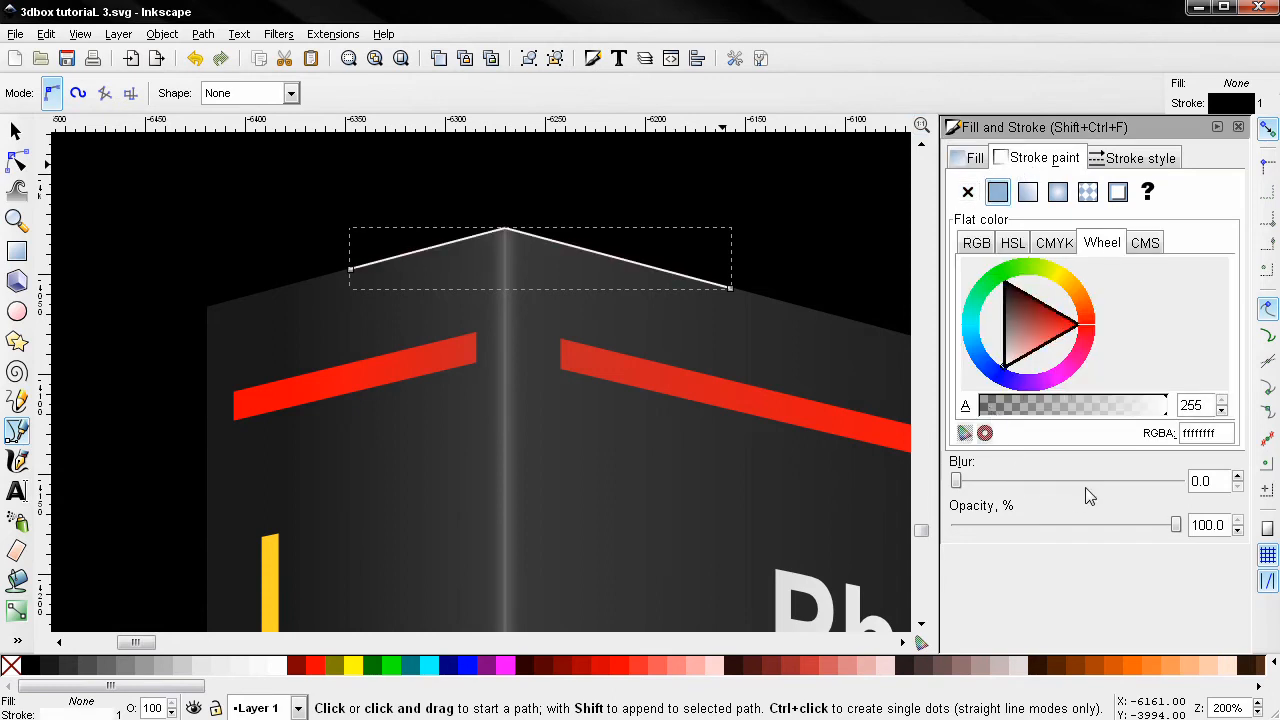
{"action": "left_click_drag", "start_coordinate": [1216, 482], "coordinate": [1167, 484]}
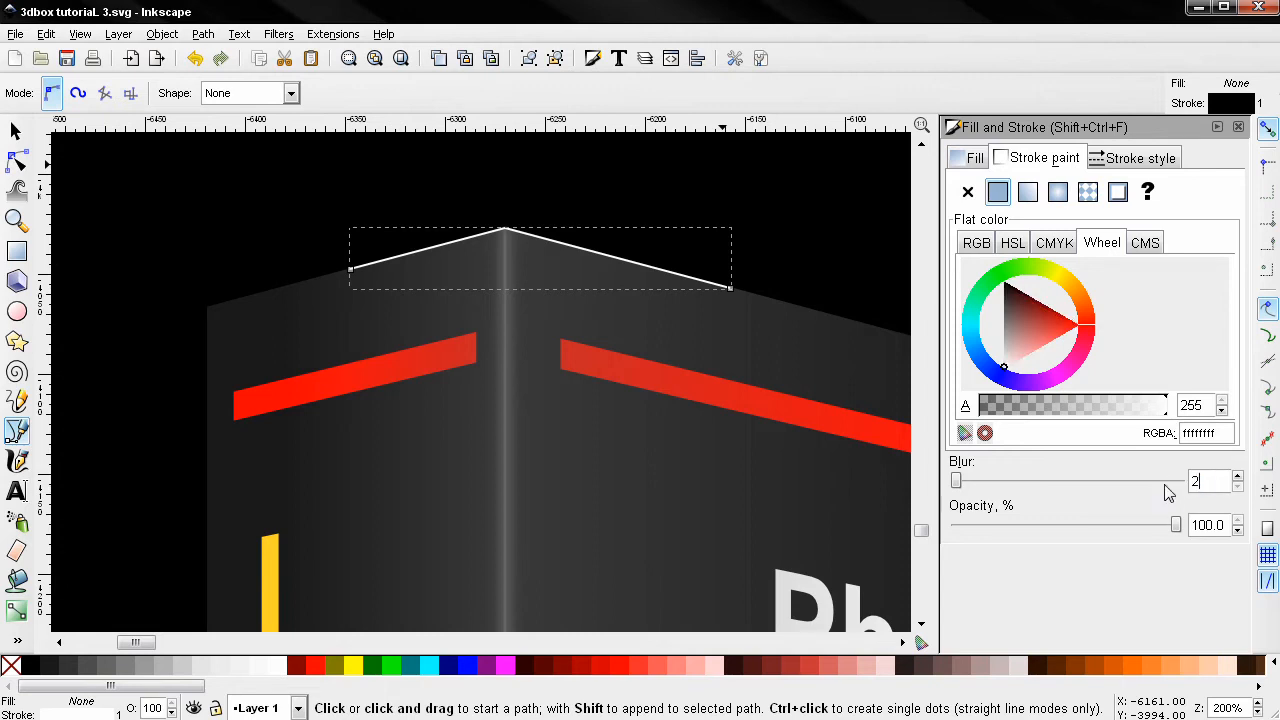
{"action": "type", "text": "2"}
{"action": "key", "text": "Return"}
Set the top edge highlight's opacity to 20%
{"action": "left_click_drag", "start_coordinate": [1224, 526], "coordinate": [1176, 526]}
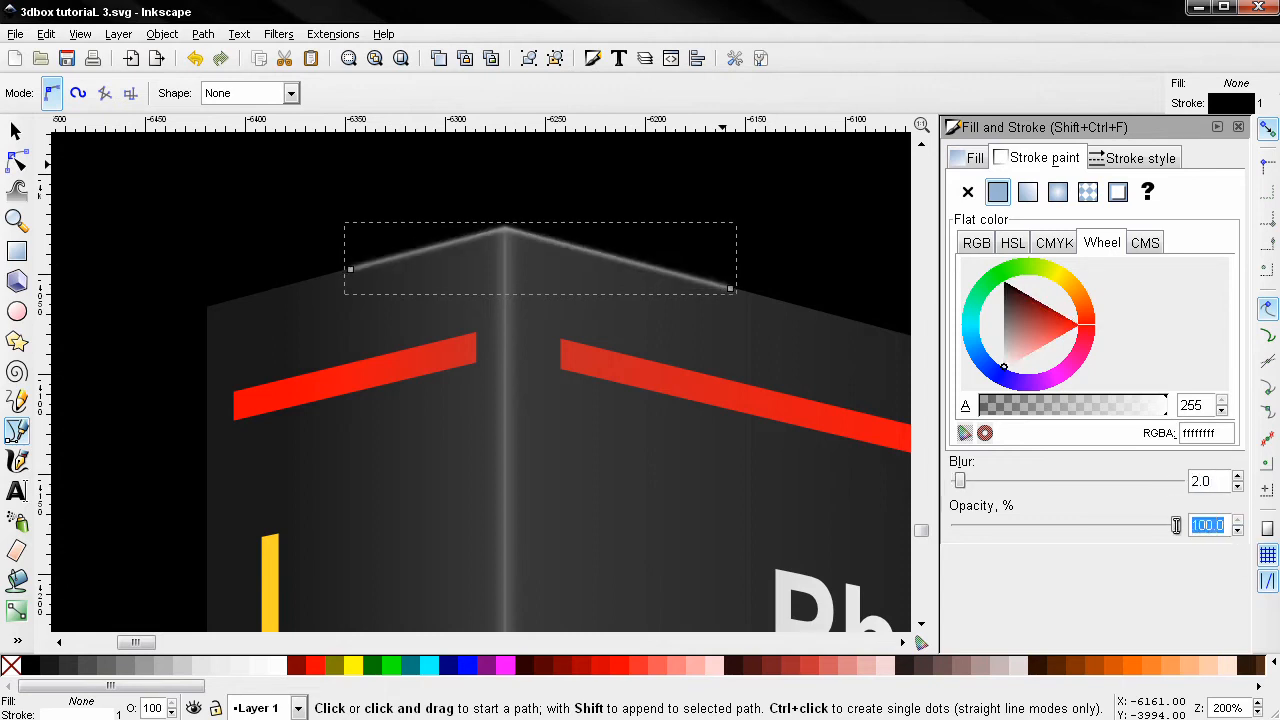
{"action": "type", "text": "20"}
{"action": "key", "text": "Return"}
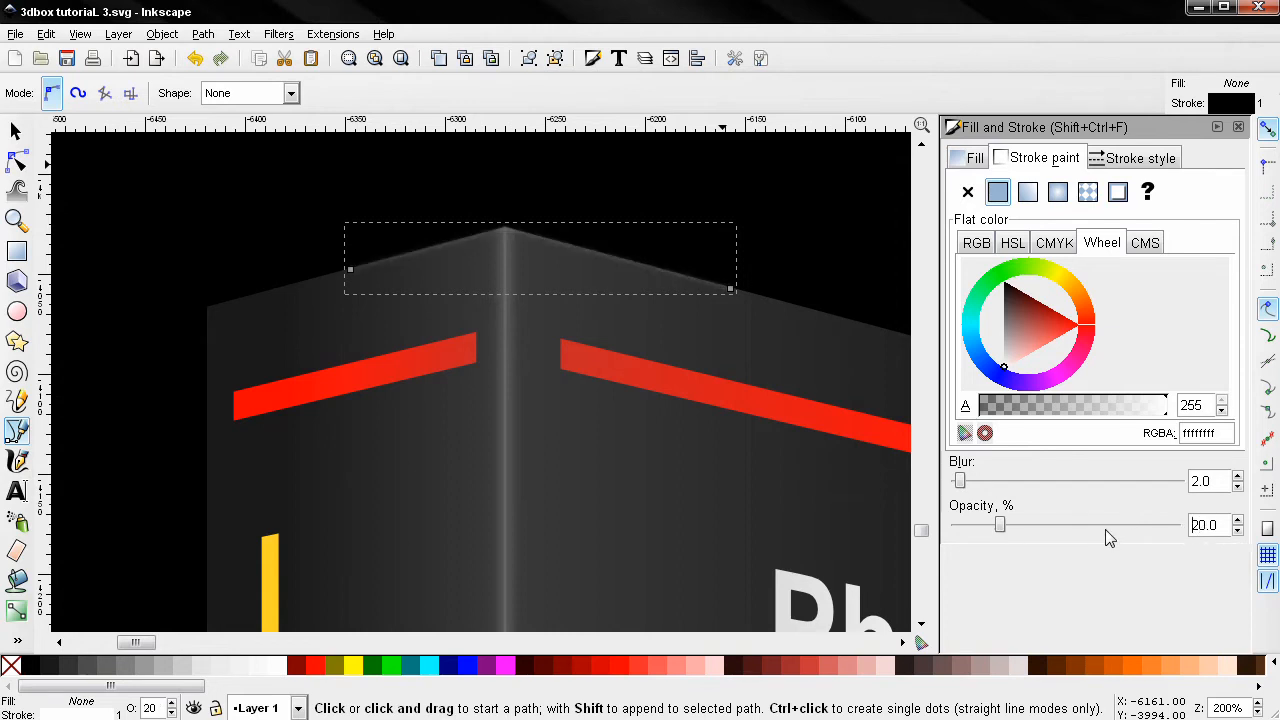
Change the top edge highlight's stroke to a radial gradient fading from white to transparent and check both gradient stops
{"action": "left_click", "coordinate": [1058, 193]}
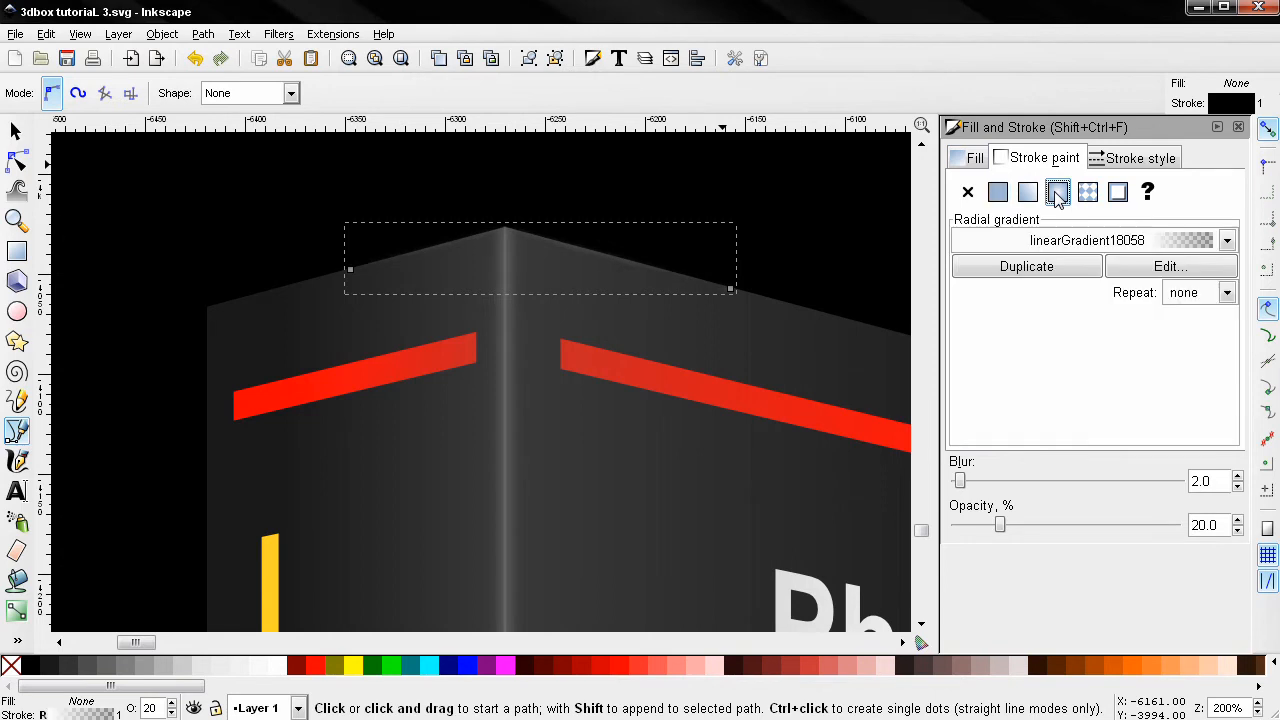
{"action": "left_click", "coordinate": [1168, 266]}
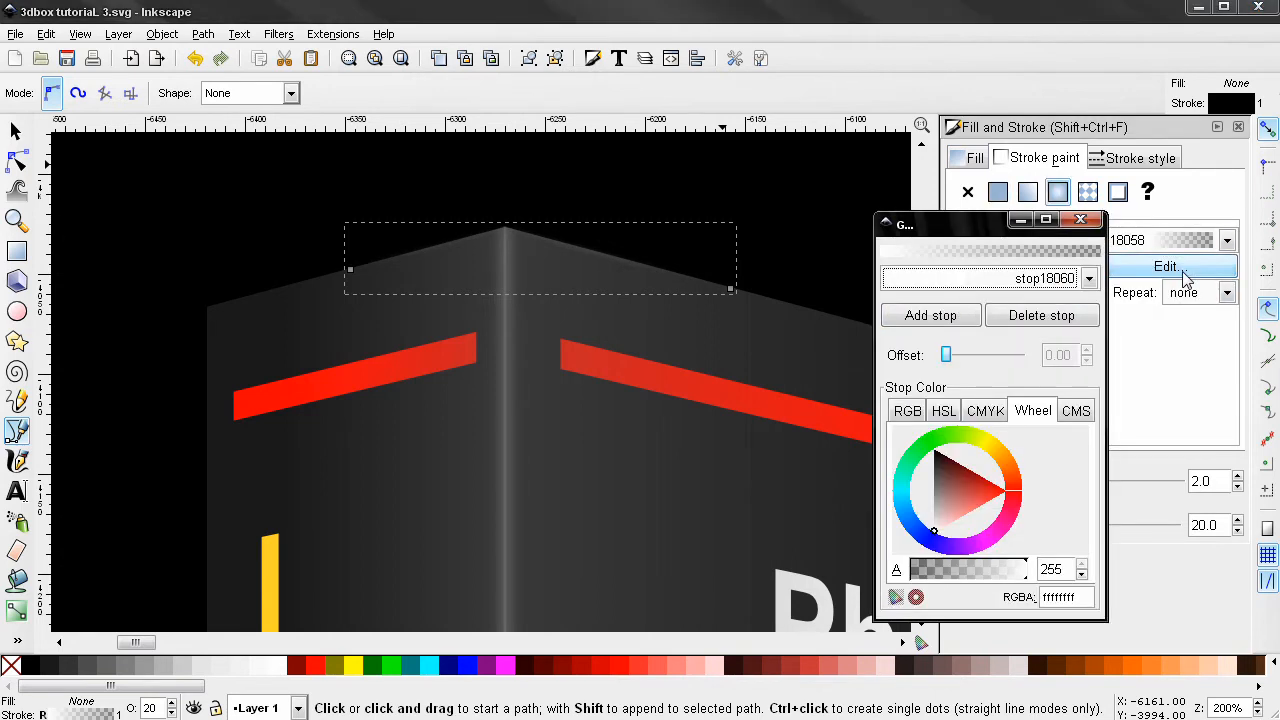
{"action": "left_click", "coordinate": [933, 283]}
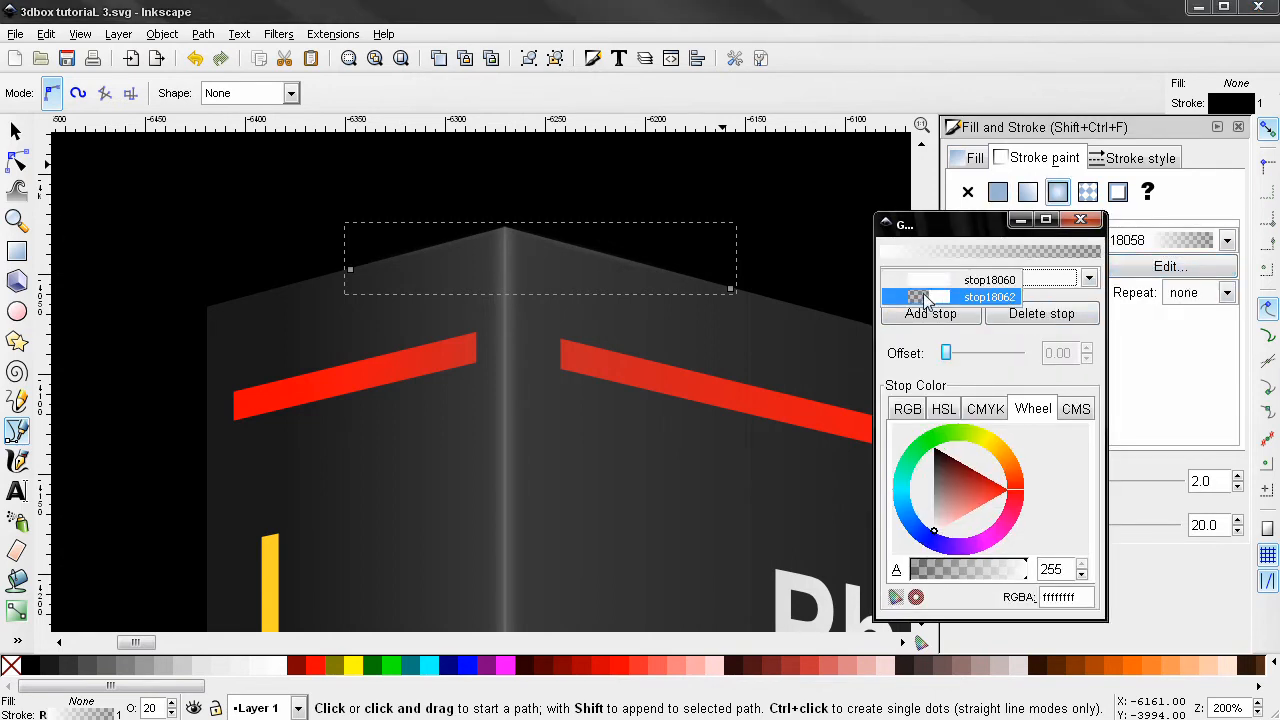
{"action": "left_click", "coordinate": [925, 297]}
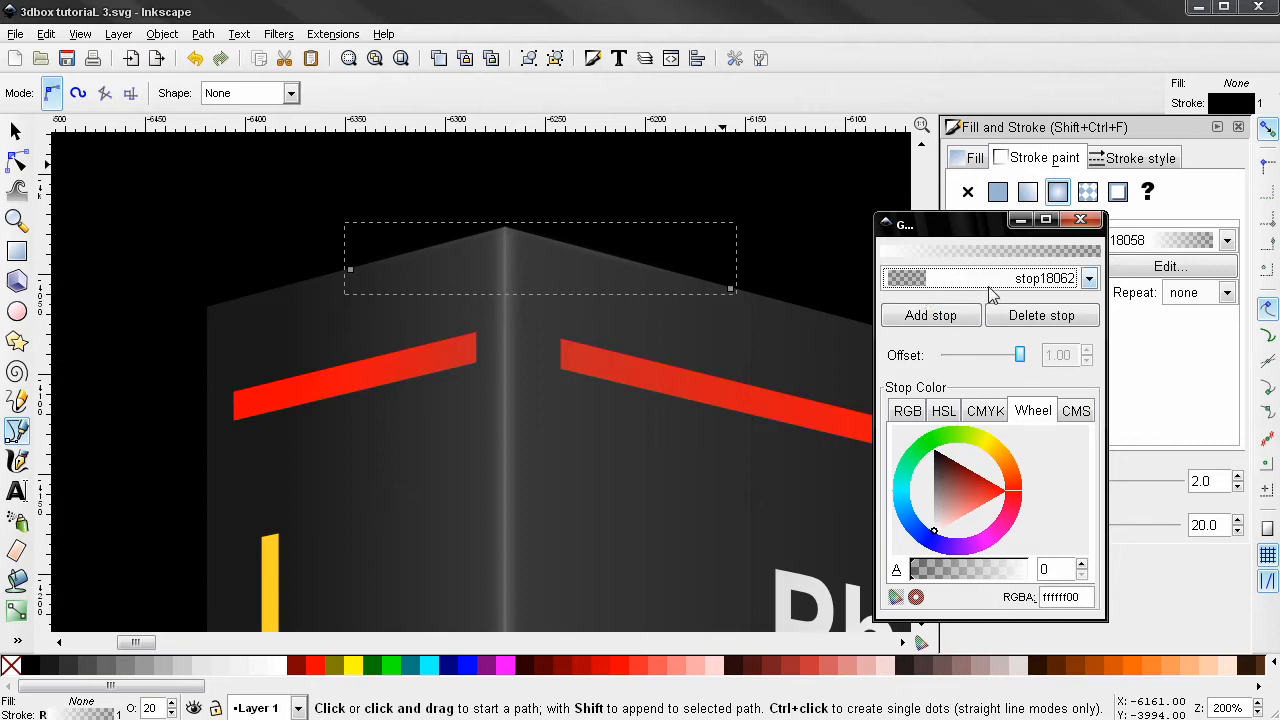
{"action": "left_click", "coordinate": [1080, 219]}
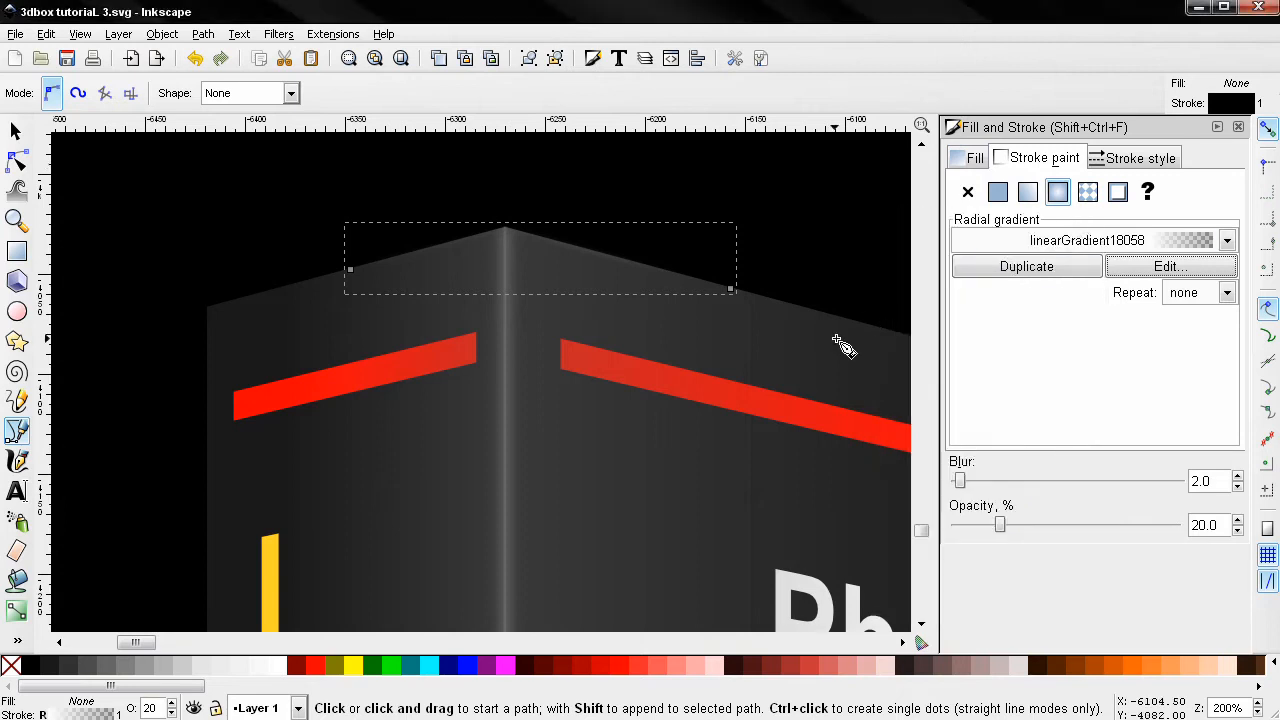
Set the top edge highlight's stroke width to 5.8 px
{"action": "left_click", "coordinate": [1143, 160]}
{"action": "left_click_drag", "start_coordinate": [1096, 188], "coordinate": [1007, 188]}
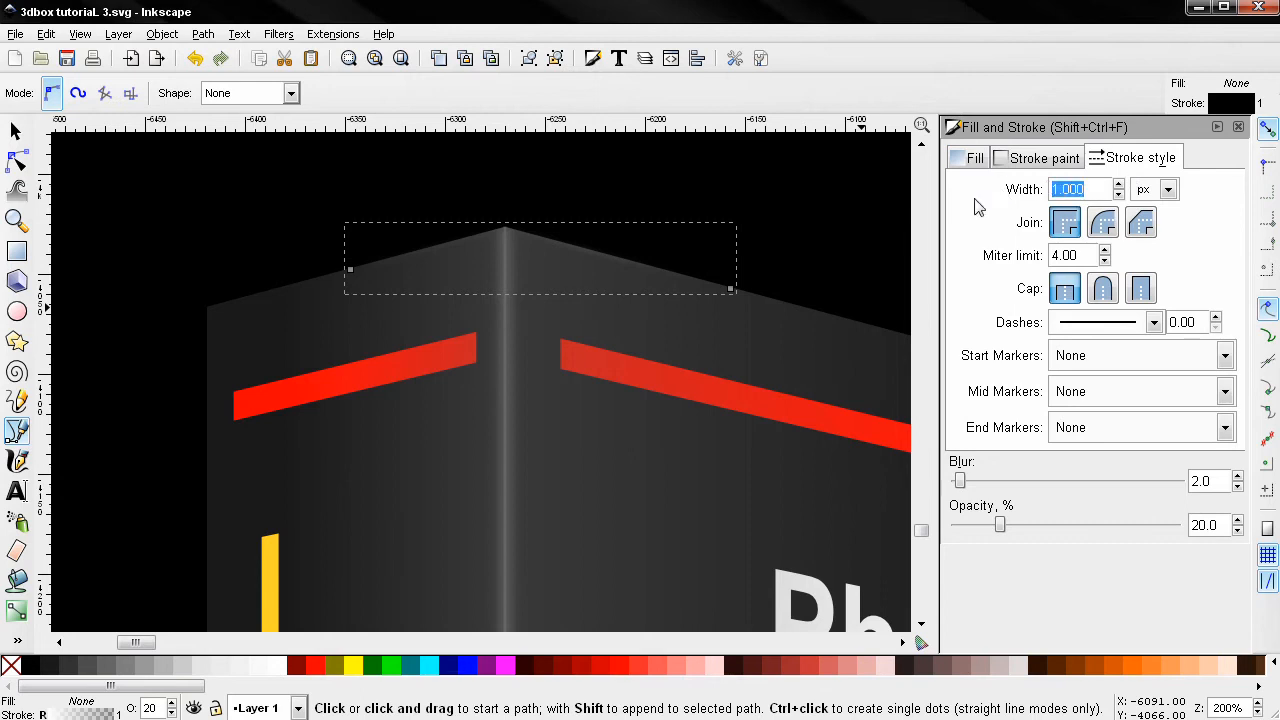
{"action": "type", "text": "5.8"}
{"action": "key", "text": "Return"}
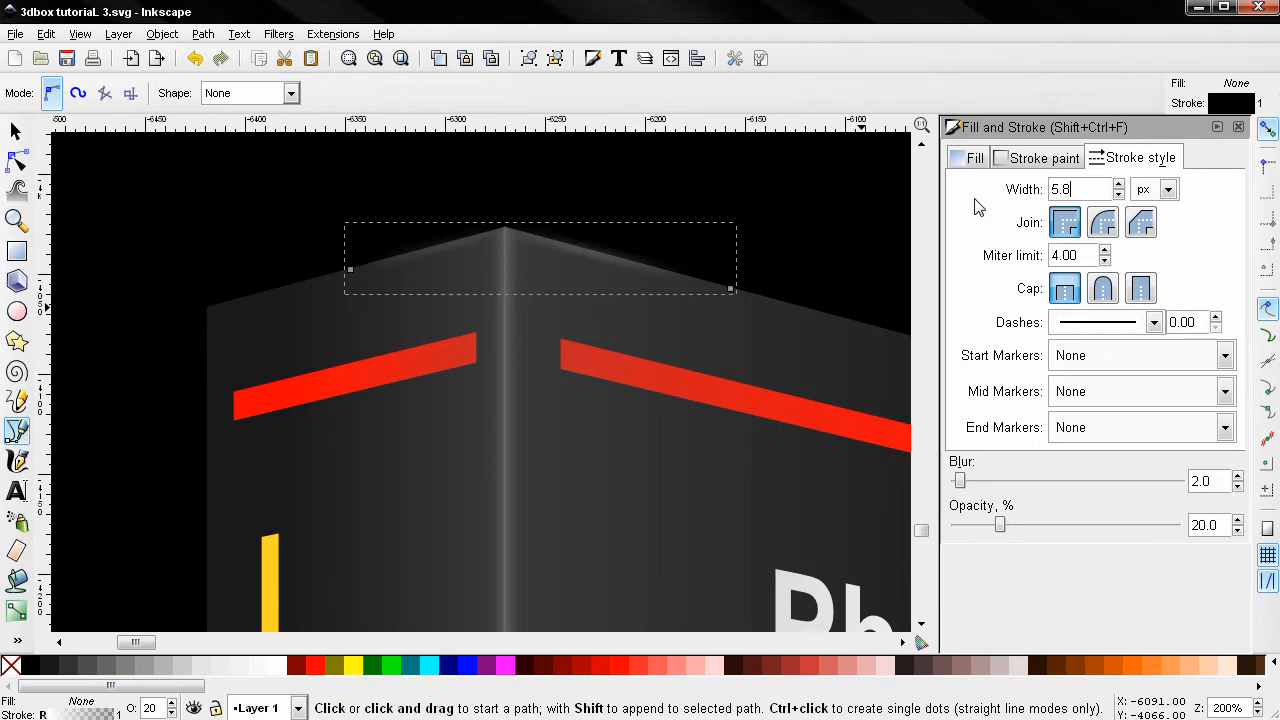
{"action": "left_click", "coordinate": [1040, 159]}
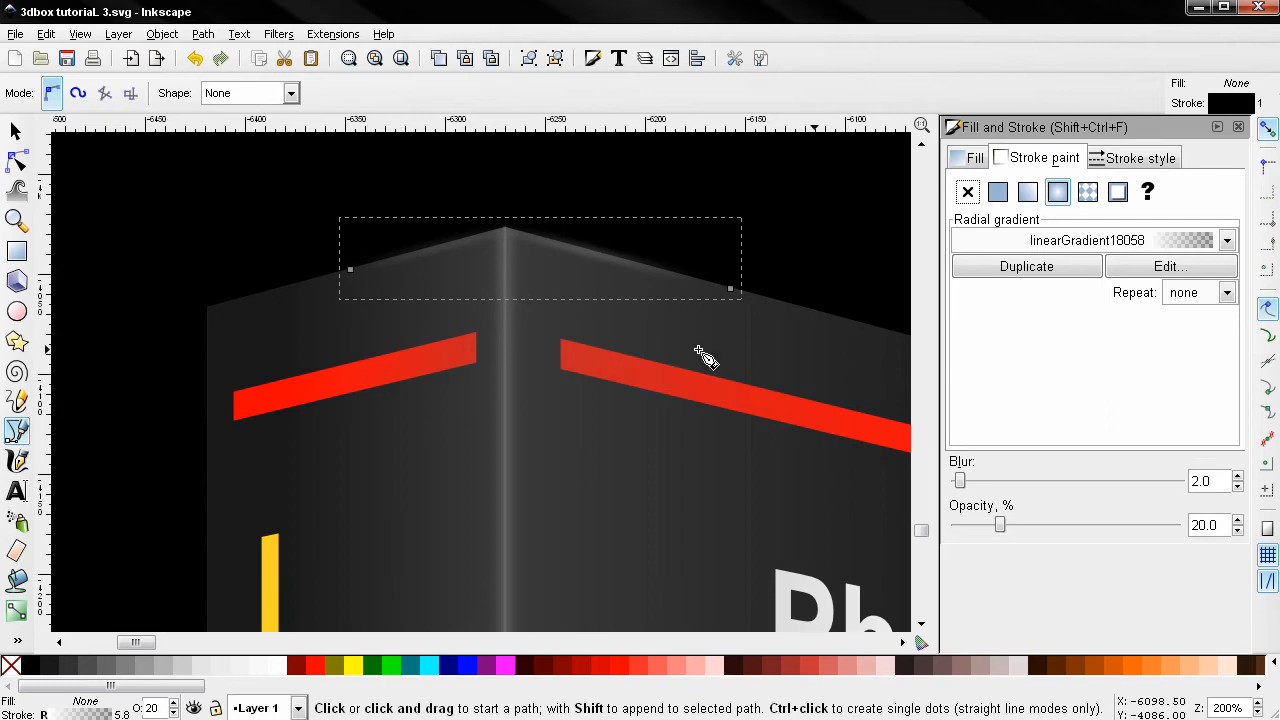
Duplicate the spine and front cover gradient overlays together again and group the new duplicates
{"action": "left_click", "coordinate": [15, 131]}
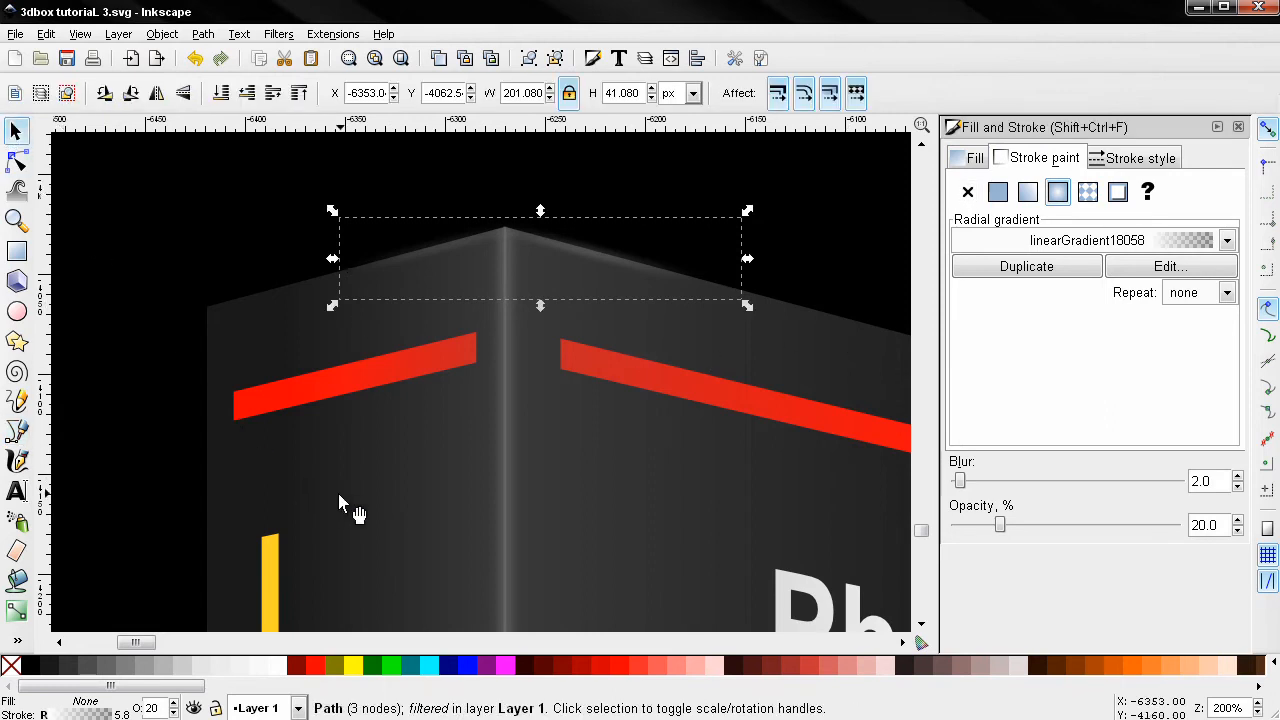
{"action": "left_click", "coordinate": [492, 515]}
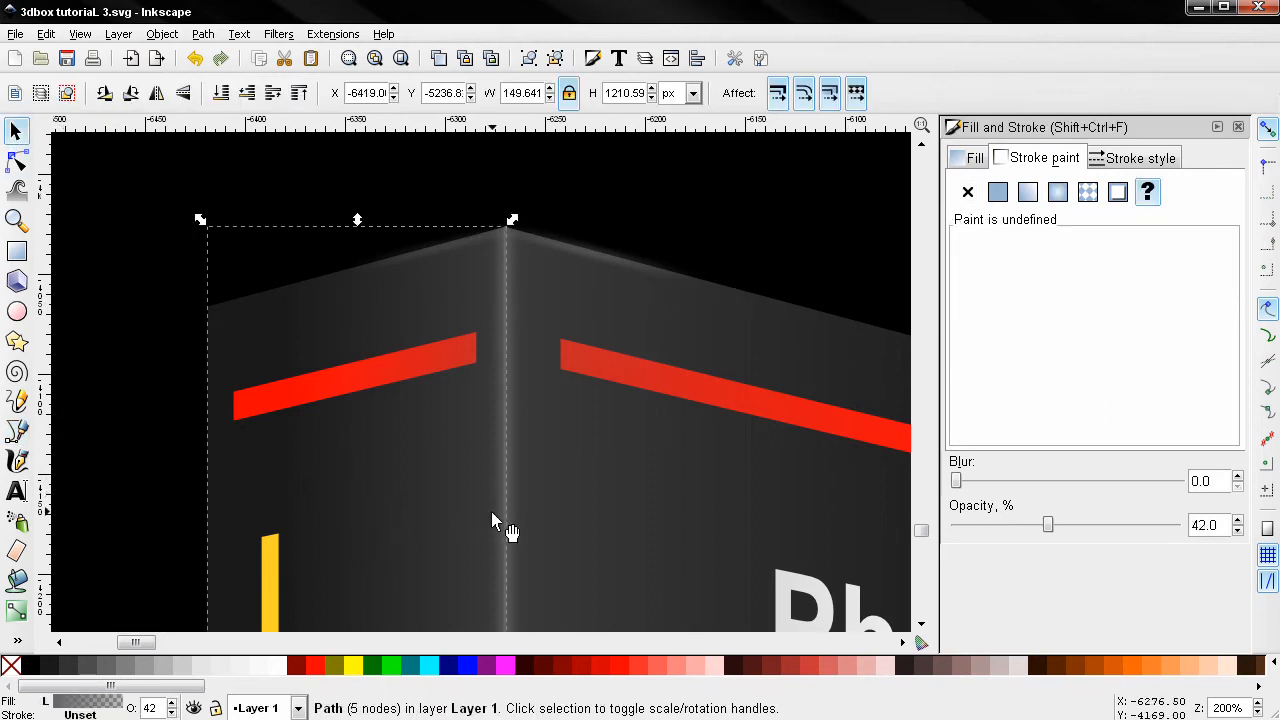
{"action": "left_click", "coordinate": [652, 520], "text": "shift"}
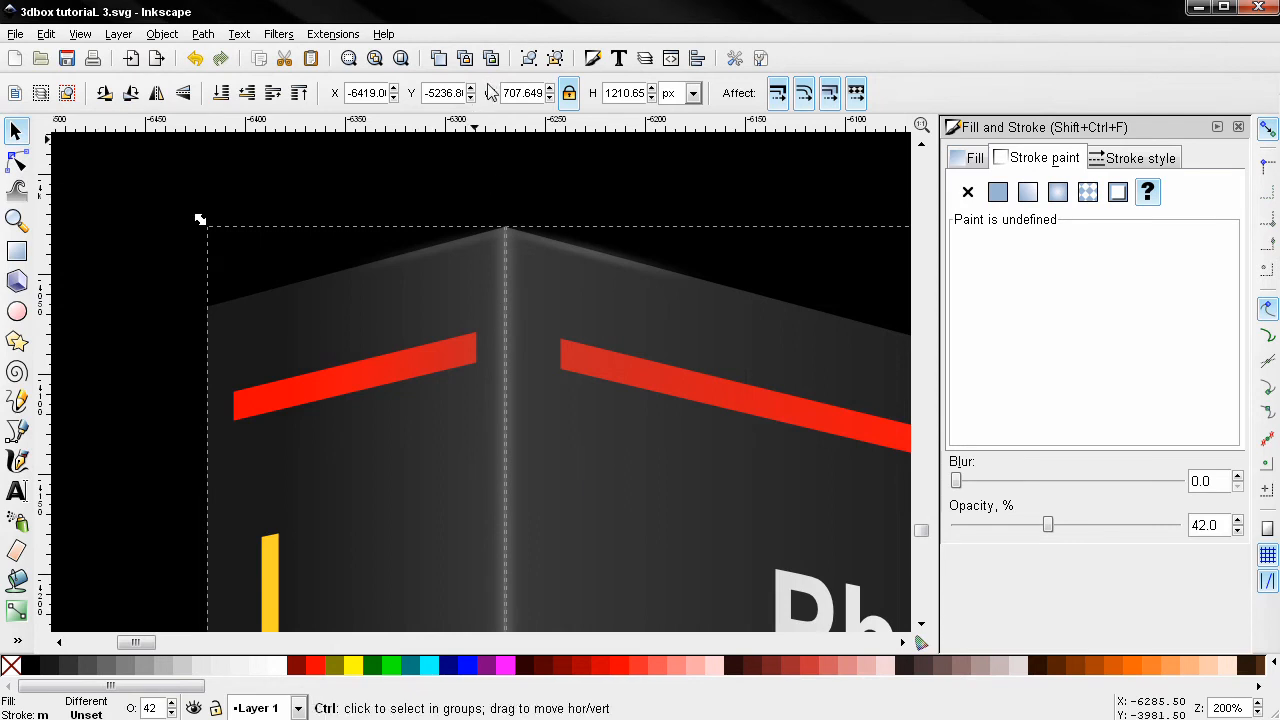
{"action": "key", "text": "ctrl+d"}
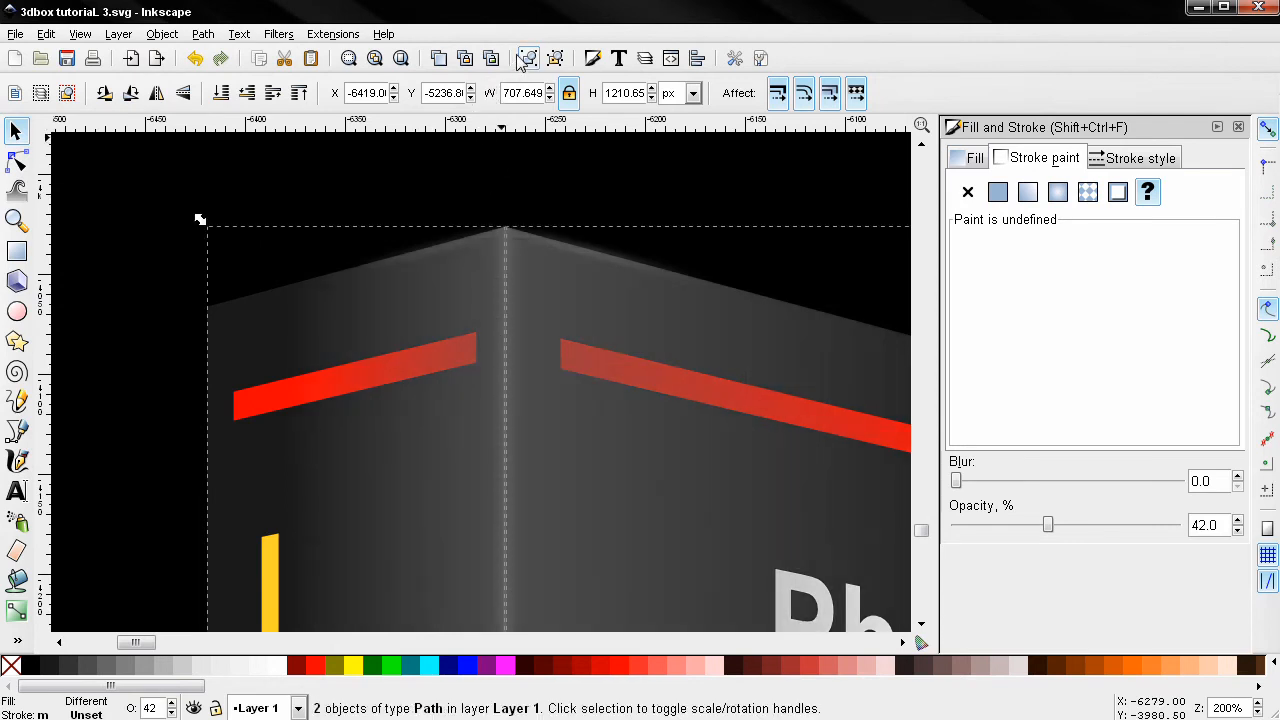
{"action": "key", "text": "ctrl+g"}
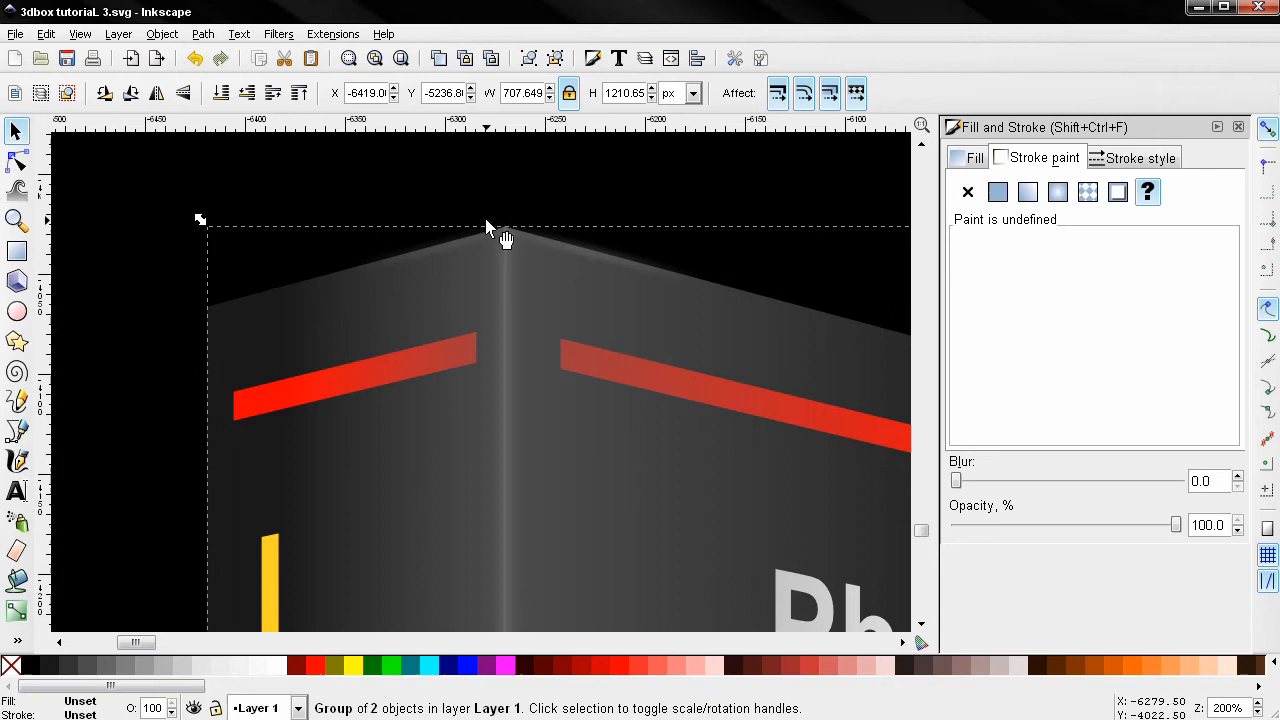
Clip the blurred top edge highlight to the newly grouped overlay duplicates so no glow spills outside the box
{"action": "key", "text": "shift"}
{"action": "left_click", "coordinate": [485, 223], "text": "shift"}
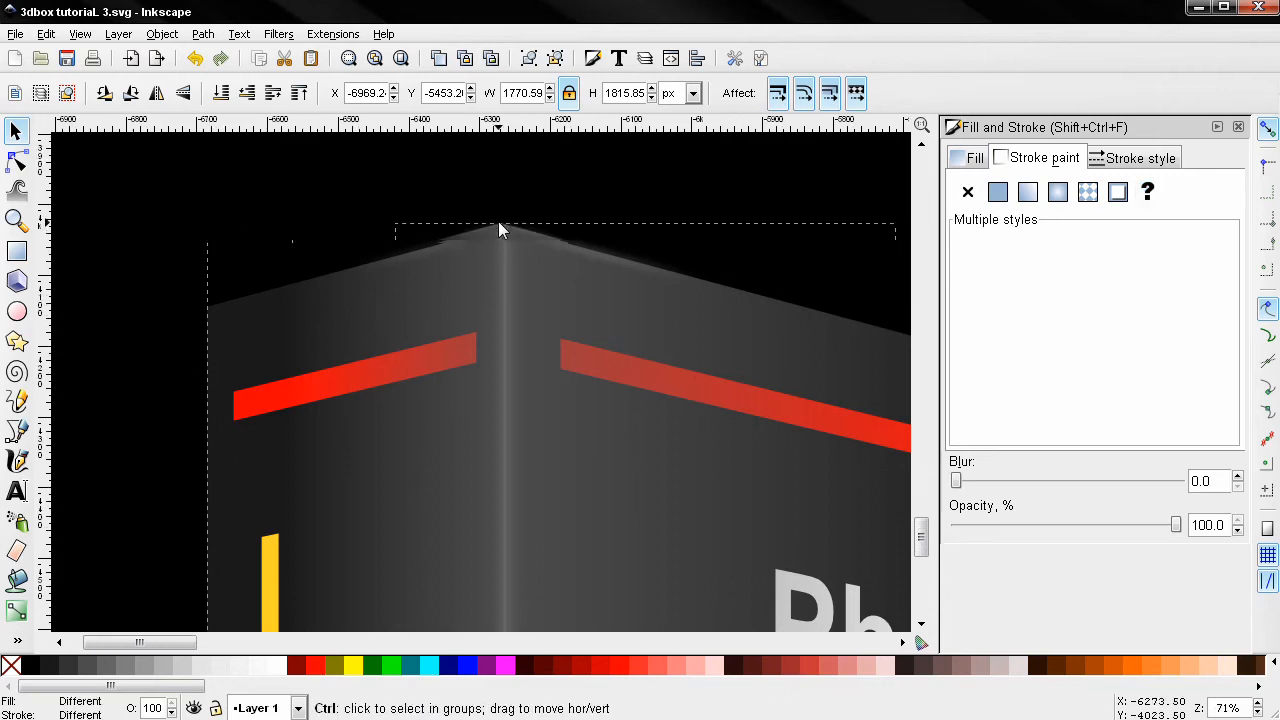
{"action": "scroll", "coordinate": [498, 224], "scroll_direction": "down", "scroll_amount": 7}
{"action": "left_click", "coordinate": [490, 205], "text": "shift"}
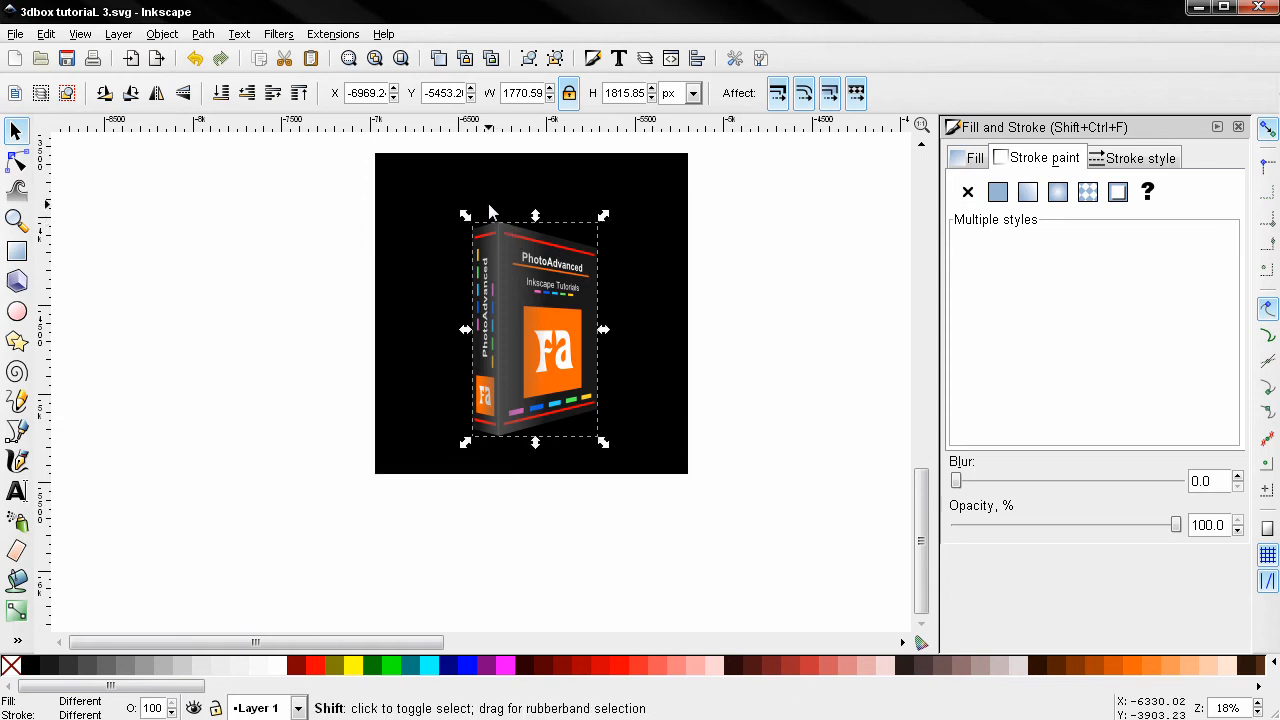
{"action": "scroll", "coordinate": [480, 198], "scroll_direction": "up", "scroll_amount": 2}
{"action": "scroll", "coordinate": [472, 190], "scroll_direction": "up", "scroll_amount": 6}
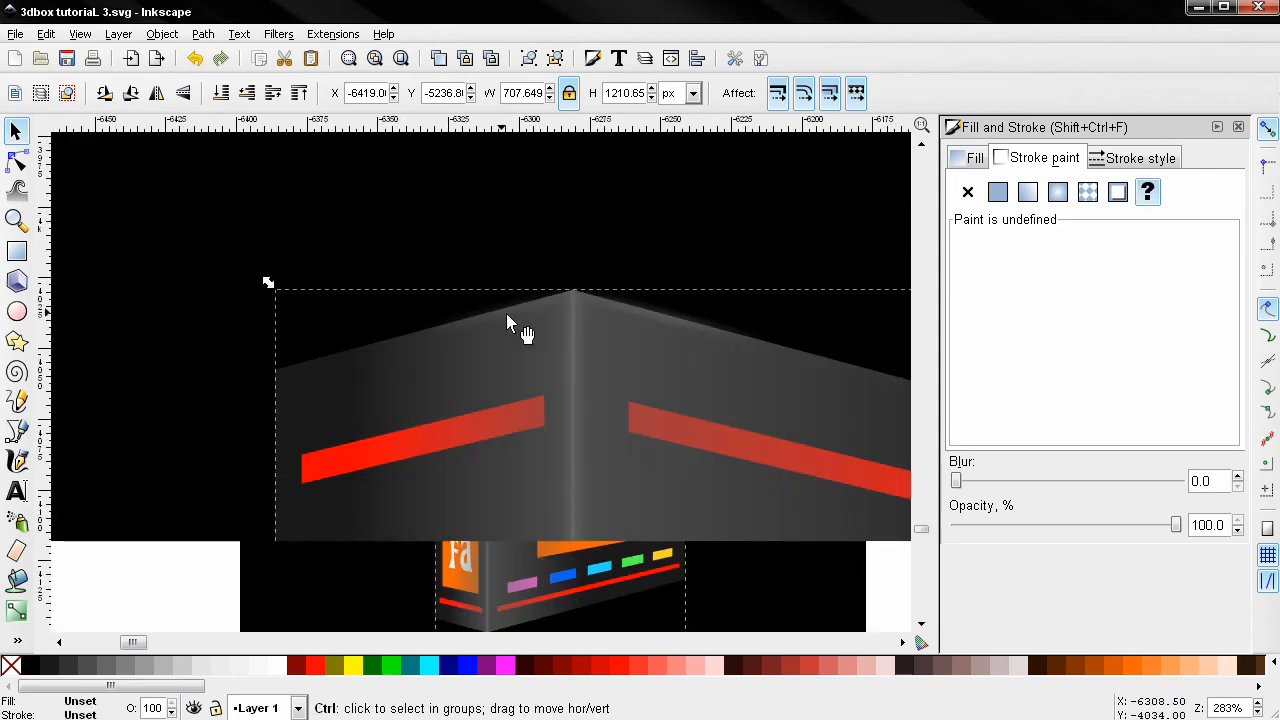
{"action": "left_click", "coordinate": [580, 278], "text": "shift"}
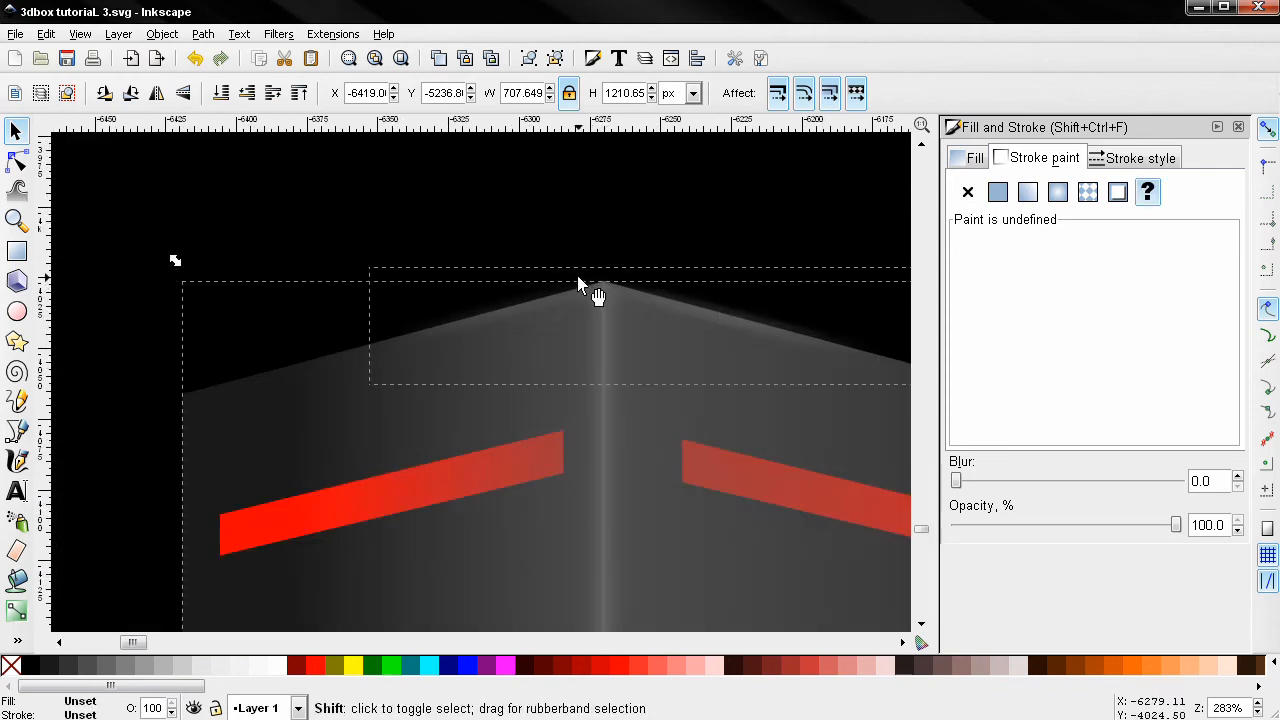
{"action": "left_click", "coordinate": [162, 34]}
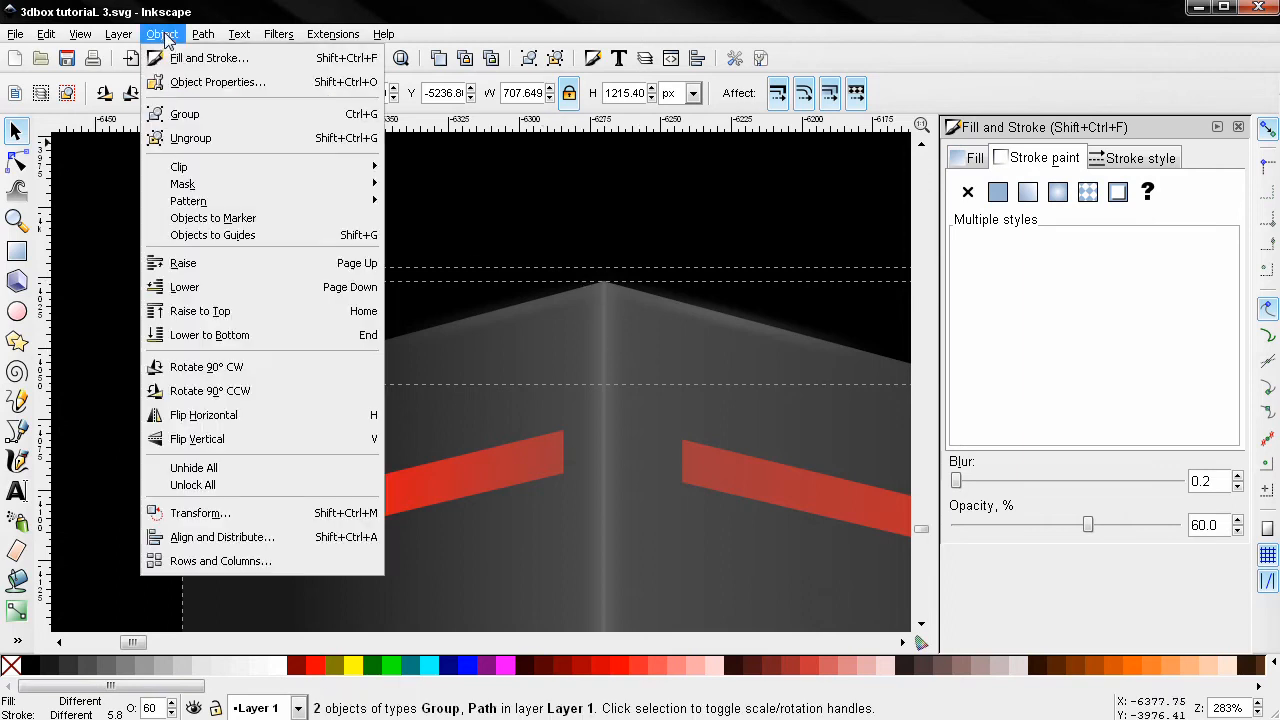
{"action": "mouse_move", "coordinate": [214, 167]}
{"action": "left_click", "coordinate": [414, 168]}
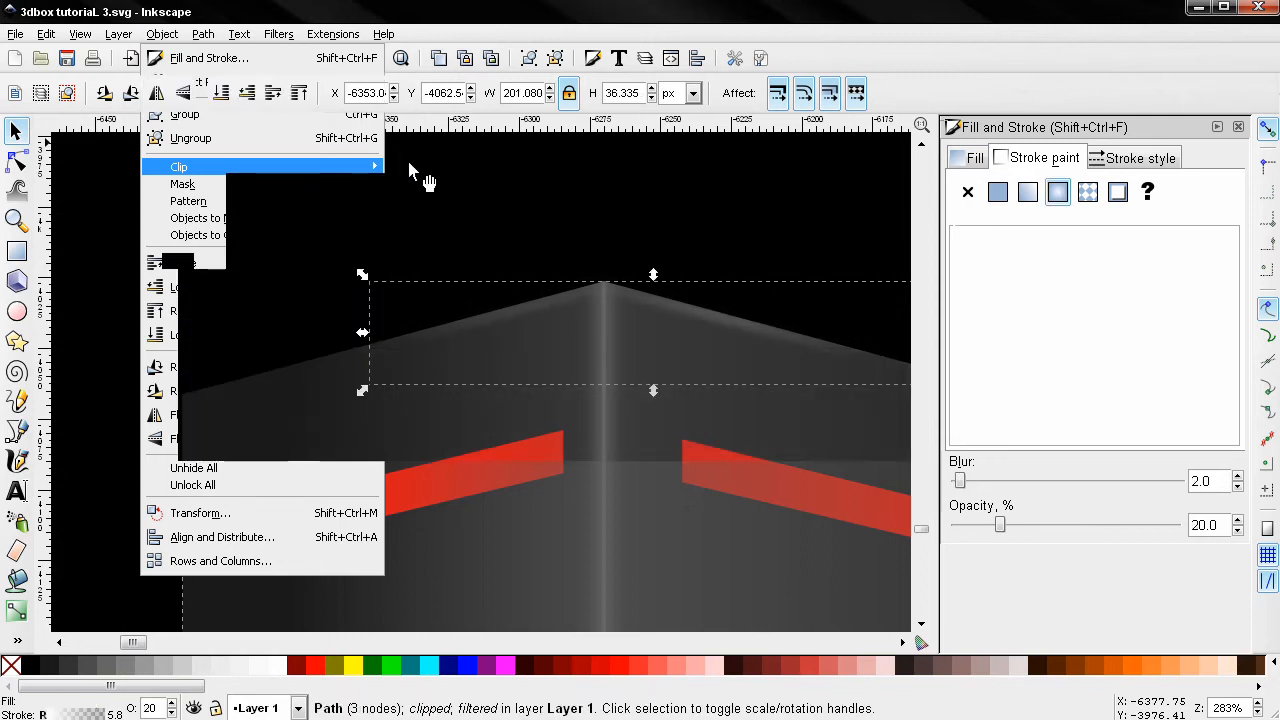
{"action": "left_click", "coordinate": [304, 244]}
Begin a straight-line Pen tool outline along the box's bottom edges, from the spine's outer corner via the center corner to the front cover's outer corner
{"action": "scroll", "coordinate": [608, 341], "scroll_direction": "down", "scroll_amount": 4}
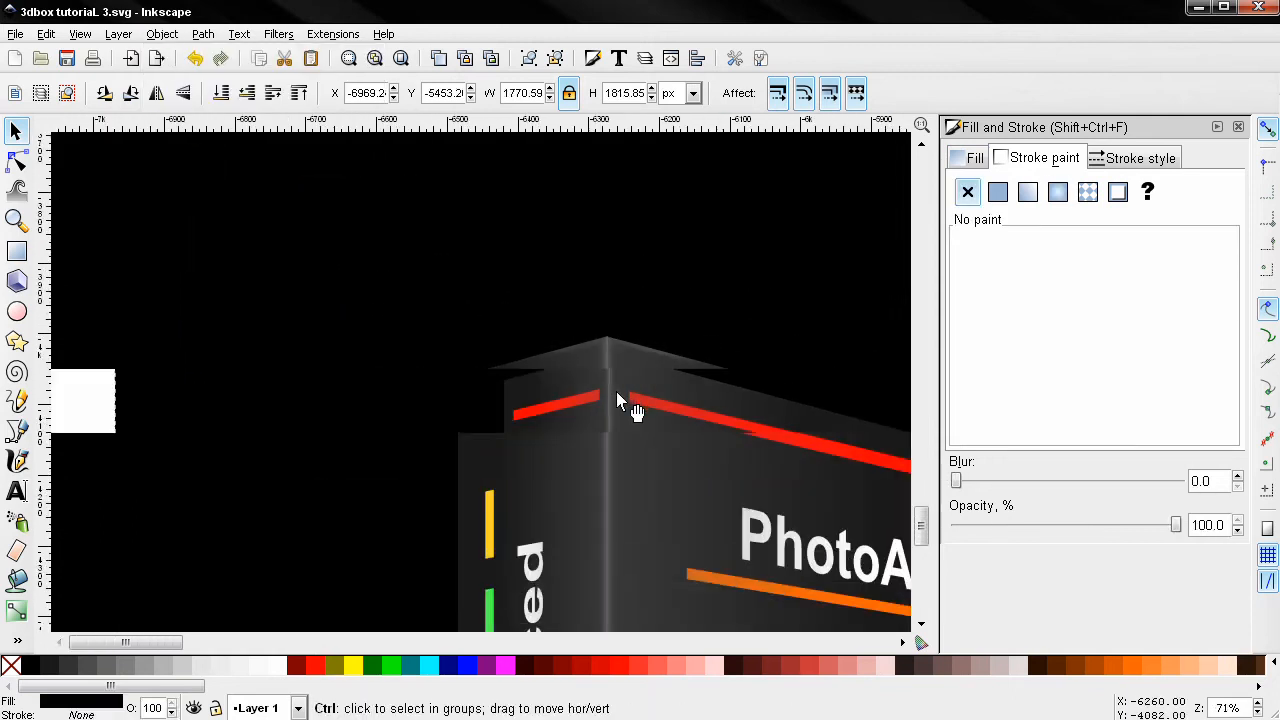
{"action": "left_click_drag", "start_coordinate": [654, 463], "coordinate": [457, 332]}
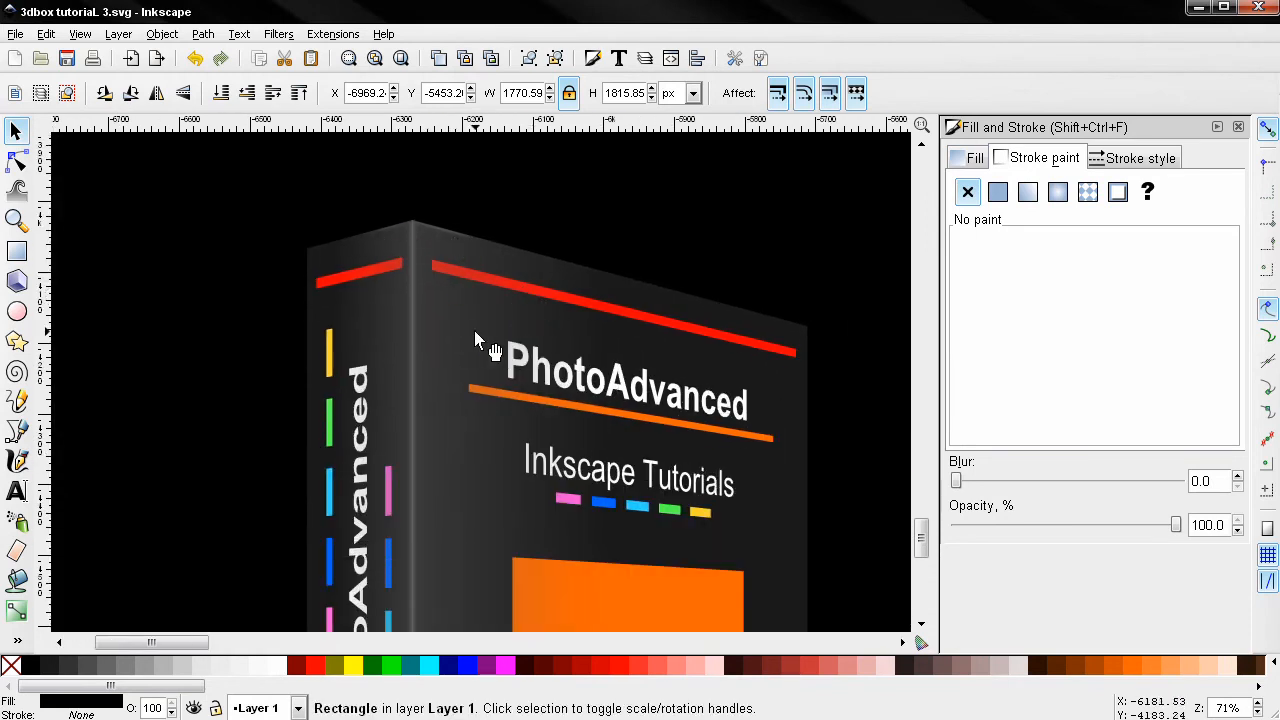
{"action": "scroll", "coordinate": [474, 331], "scroll_direction": "down", "scroll_amount": 2}
{"action": "left_click_drag", "start_coordinate": [497, 461], "coordinate": [519, 276]}
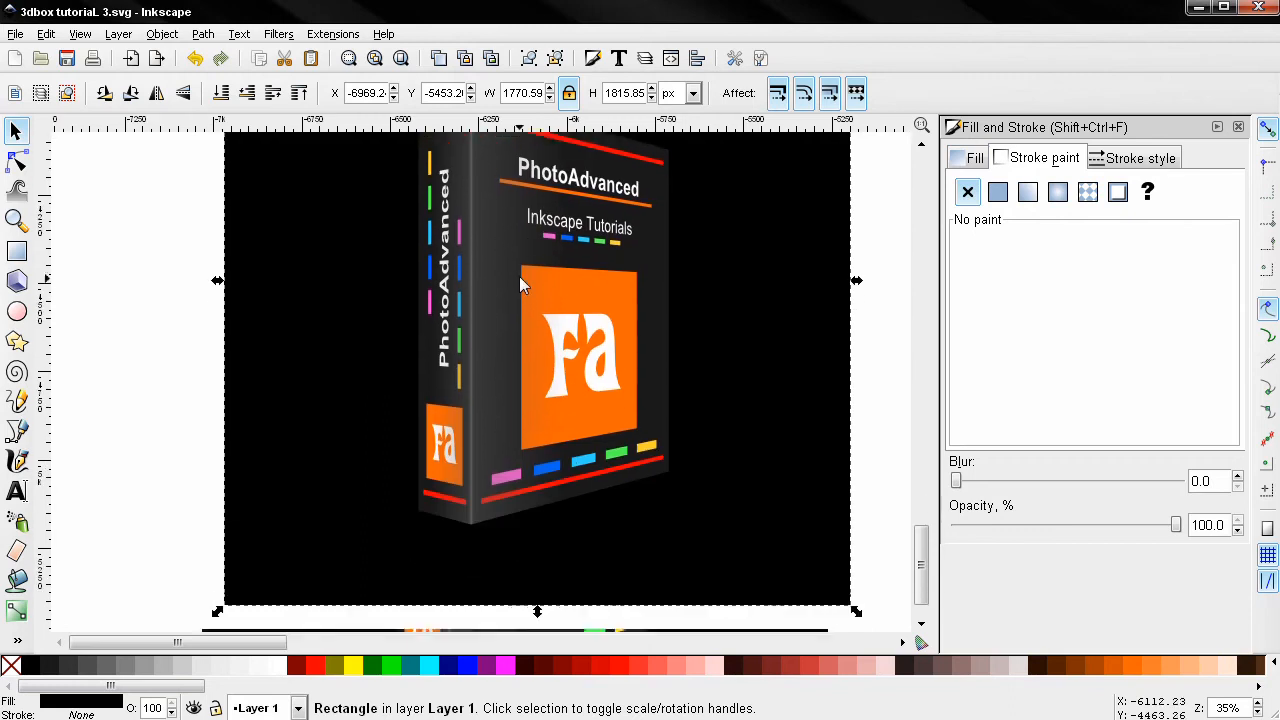
{"action": "left_click", "coordinate": [17, 430]}
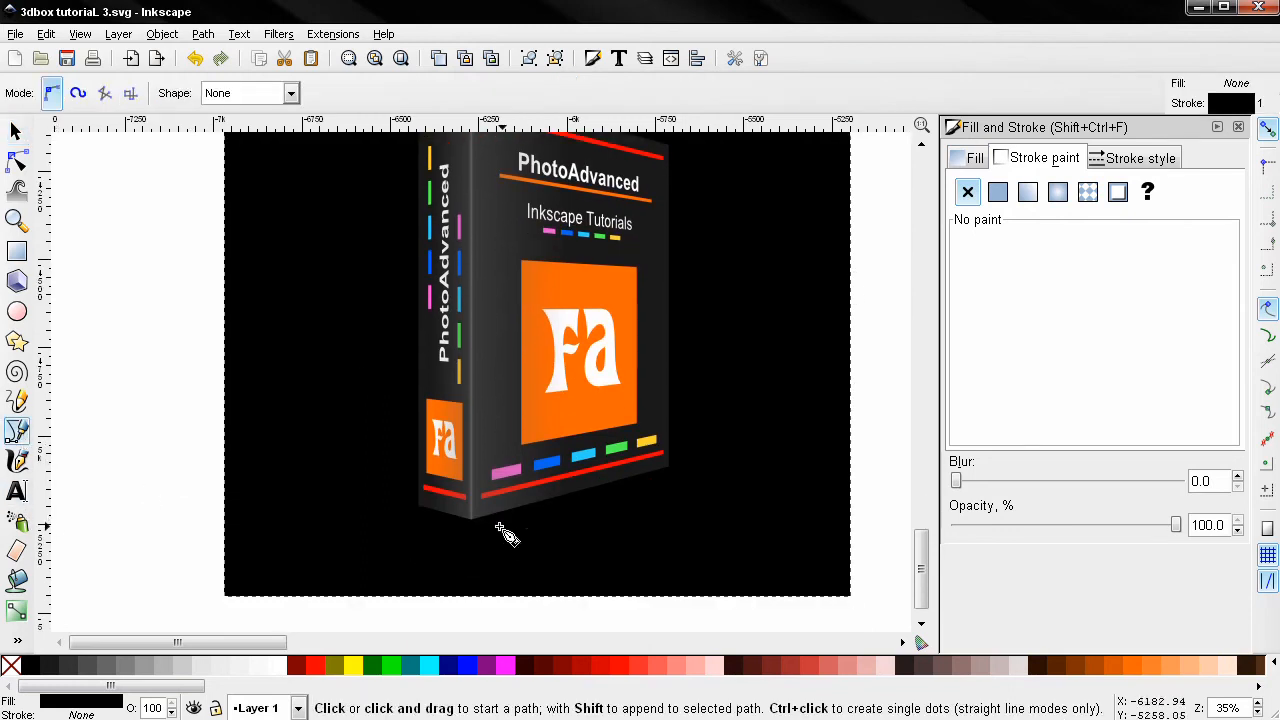
{"action": "scroll", "coordinate": [475, 530], "scroll_direction": "up", "scroll_amount": 7}
{"action": "left_click_drag", "start_coordinate": [174, 340], "coordinate": [586, 454]}
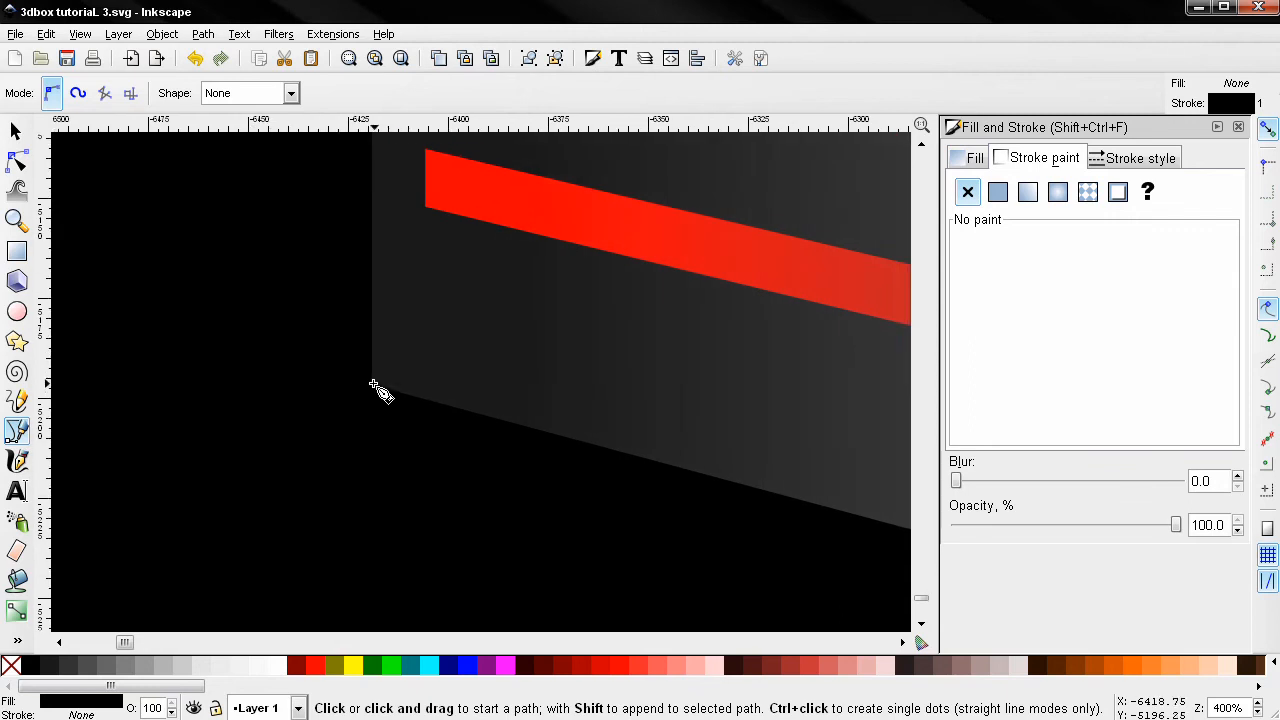
{"action": "left_click", "coordinate": [372, 386]}
{"action": "left_click_drag", "start_coordinate": [669, 506], "coordinate": [94, 343]}
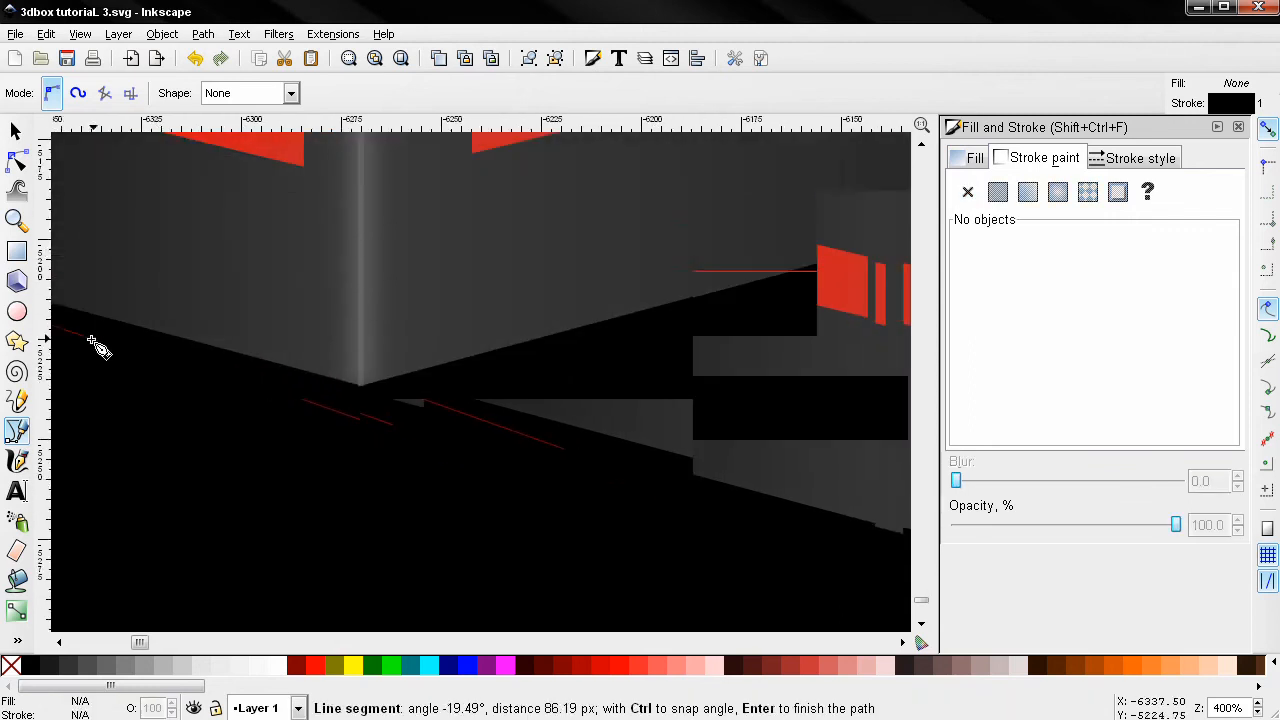
{"action": "left_click", "coordinate": [362, 386]}
{"action": "scroll", "coordinate": [534, 391], "scroll_direction": "down", "scroll_amount": 4, "text": "ctrl"}
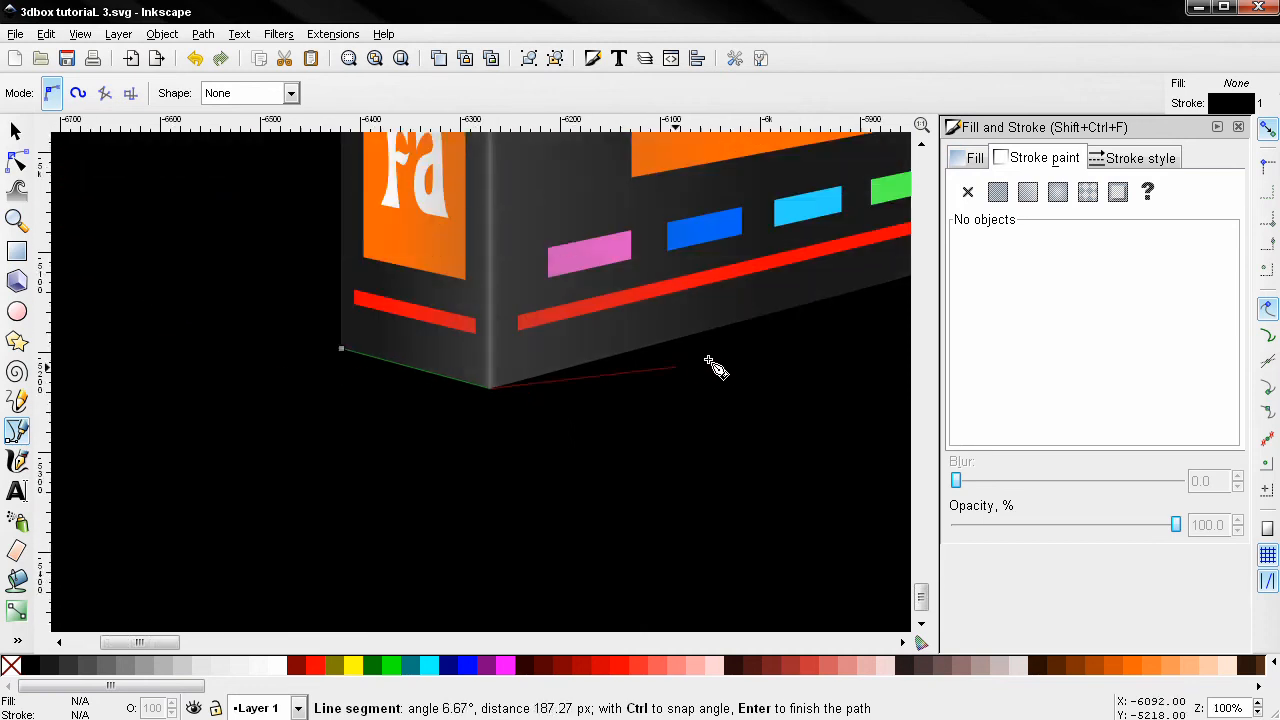
{"action": "scroll", "coordinate": [709, 364], "scroll_direction": "up", "scroll_amount": 4, "text": "ctrl"}
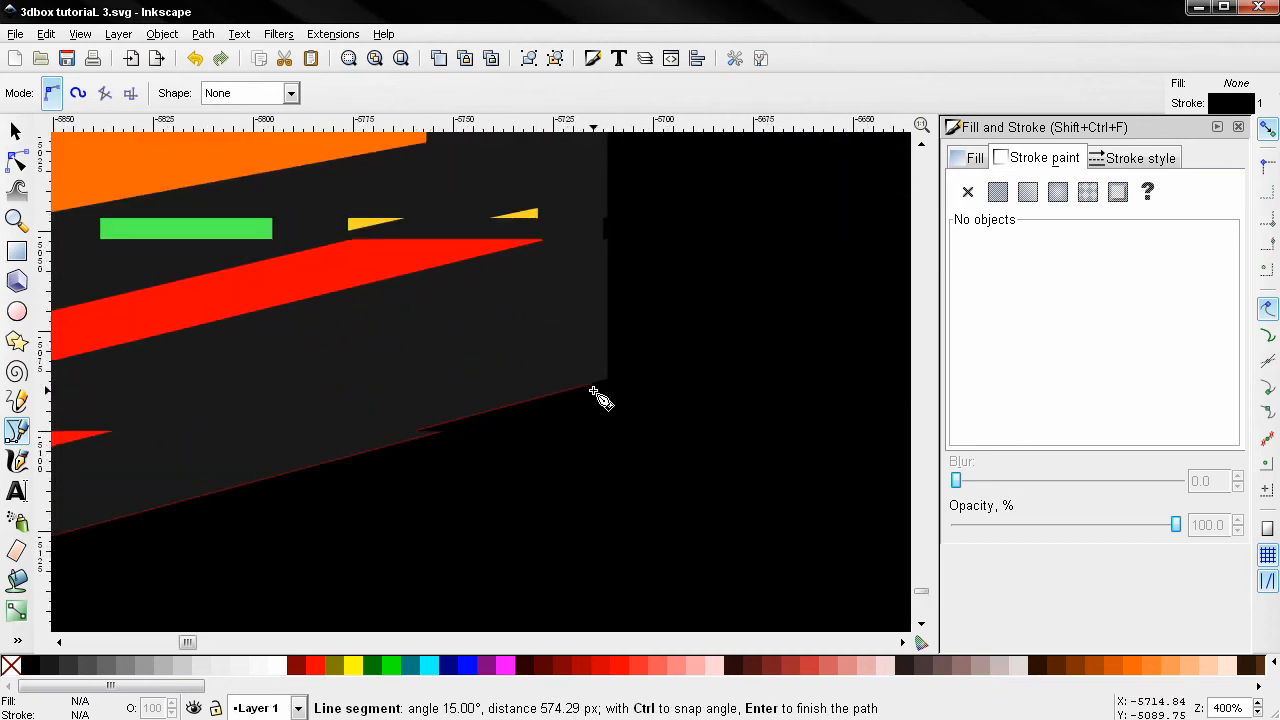
{"action": "left_click", "coordinate": [607, 381]}
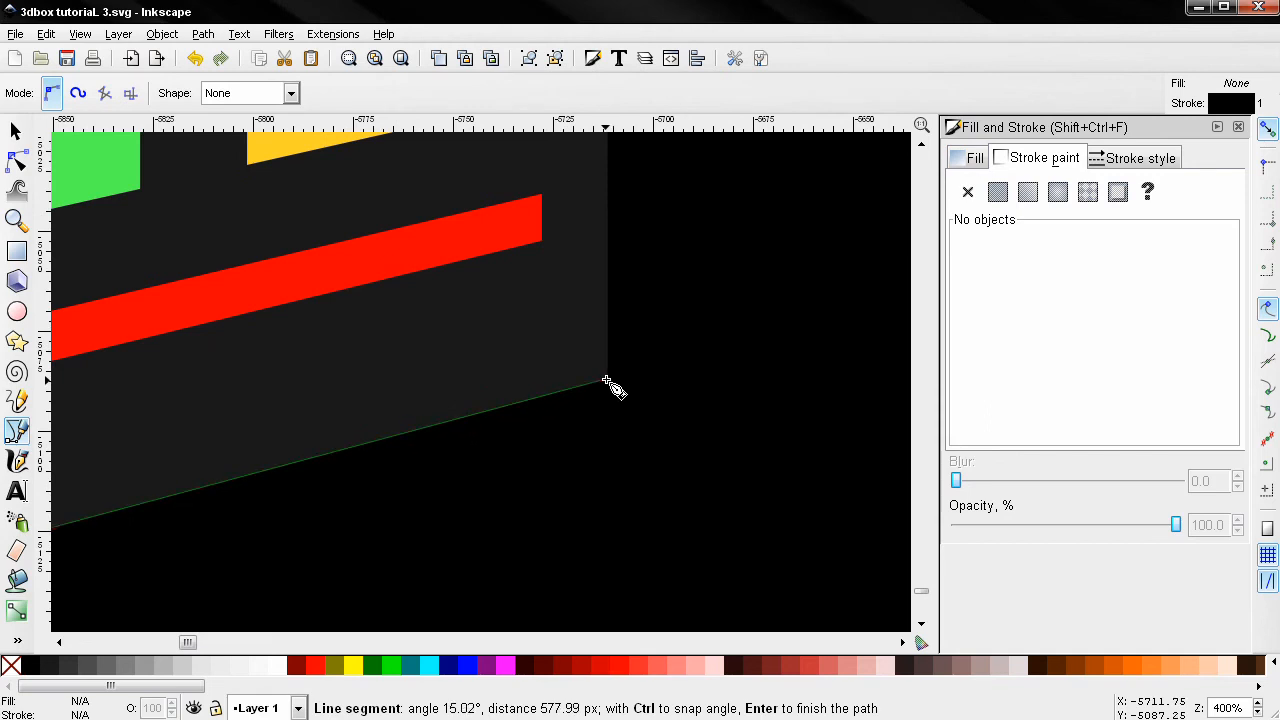
Continue the outline up the front cover's outer edge, across both top edges and down the spine's outer edge, closing it at its starting corner
{"action": "scroll", "coordinate": [610, 385], "scroll_direction": "down", "scroll_amount": 3, "text": "ctrl"}
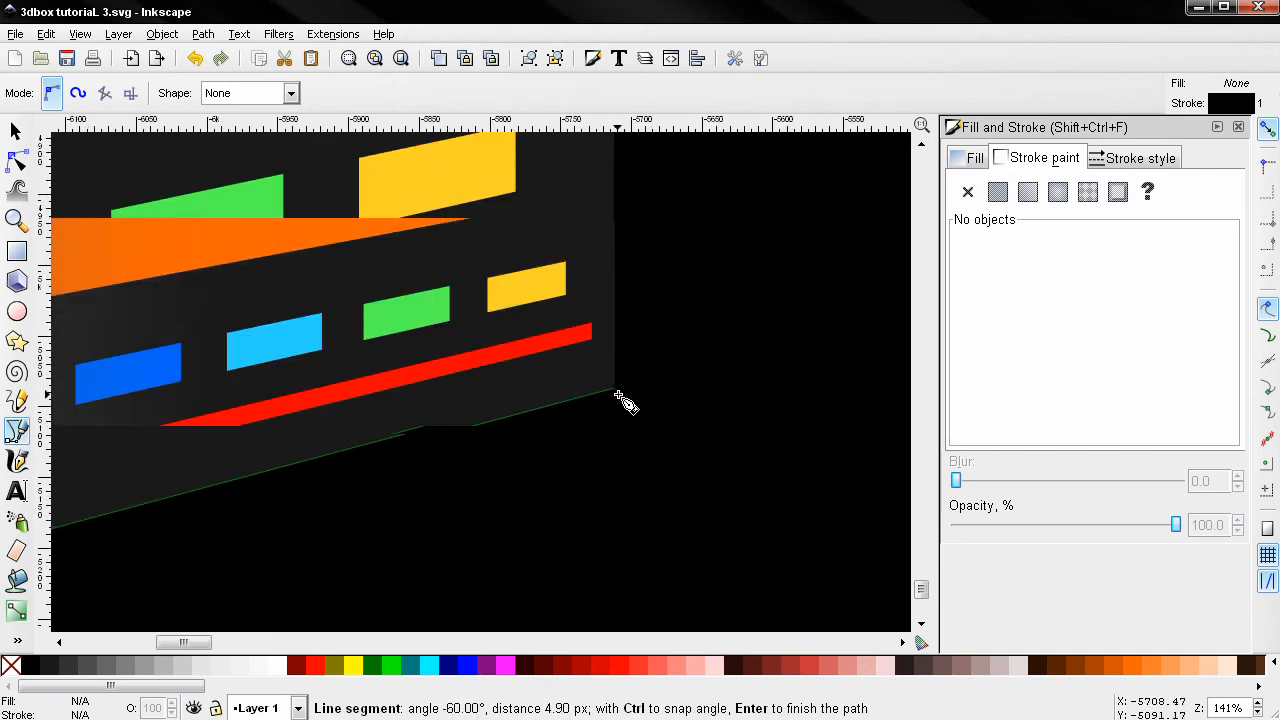
{"action": "scroll", "coordinate": [620, 398], "scroll_direction": "down", "scroll_amount": 5, "text": "ctrl"}
{"action": "scroll", "coordinate": [606, 322], "scroll_direction": "up", "scroll_amount": 3, "text": "ctrl"}
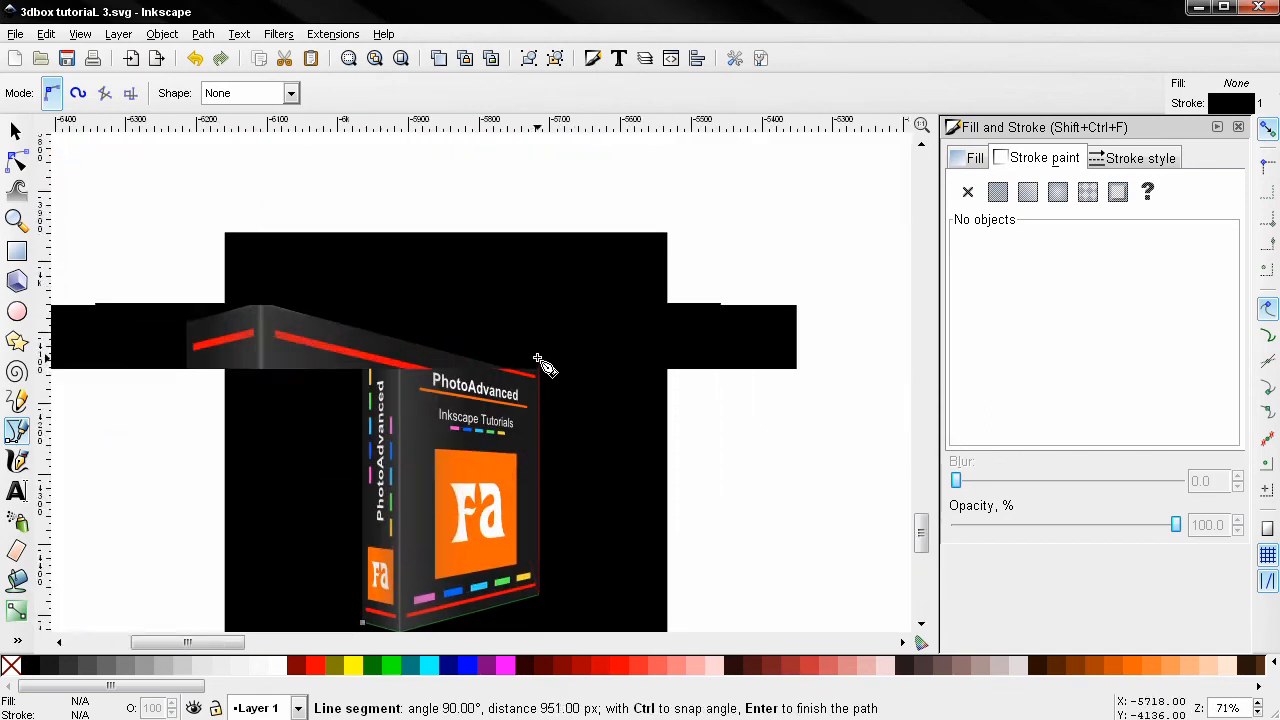
{"action": "scroll", "coordinate": [541, 365], "scroll_direction": "up", "scroll_amount": 3, "text": "ctrl"}
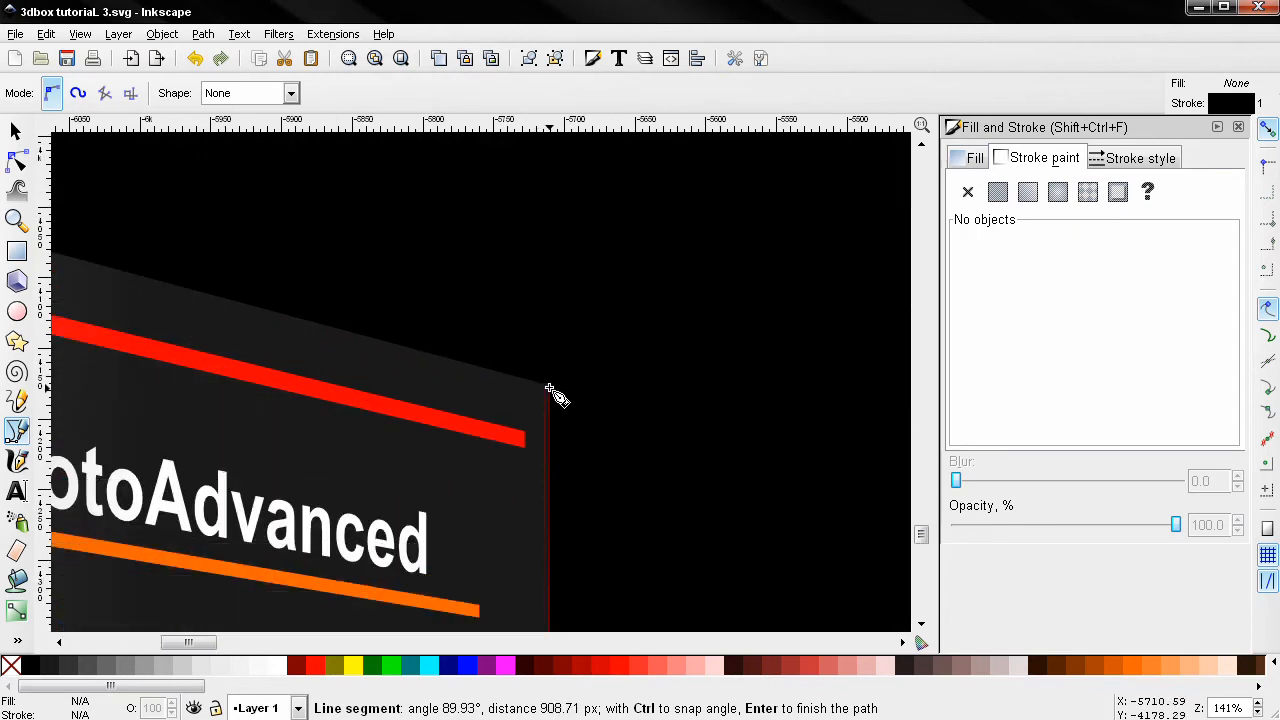
{"action": "left_click", "coordinate": [549, 386]}
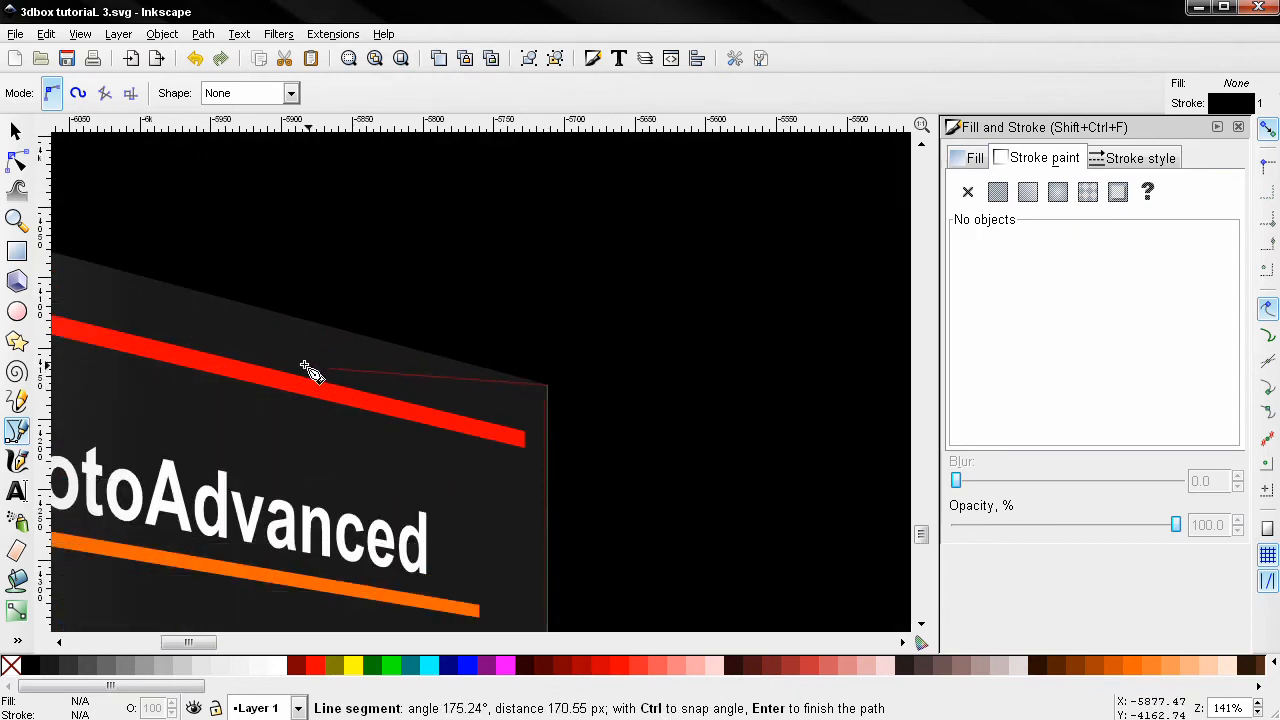
{"action": "left_click_drag", "start_coordinate": [212, 348], "coordinate": [738, 439]}
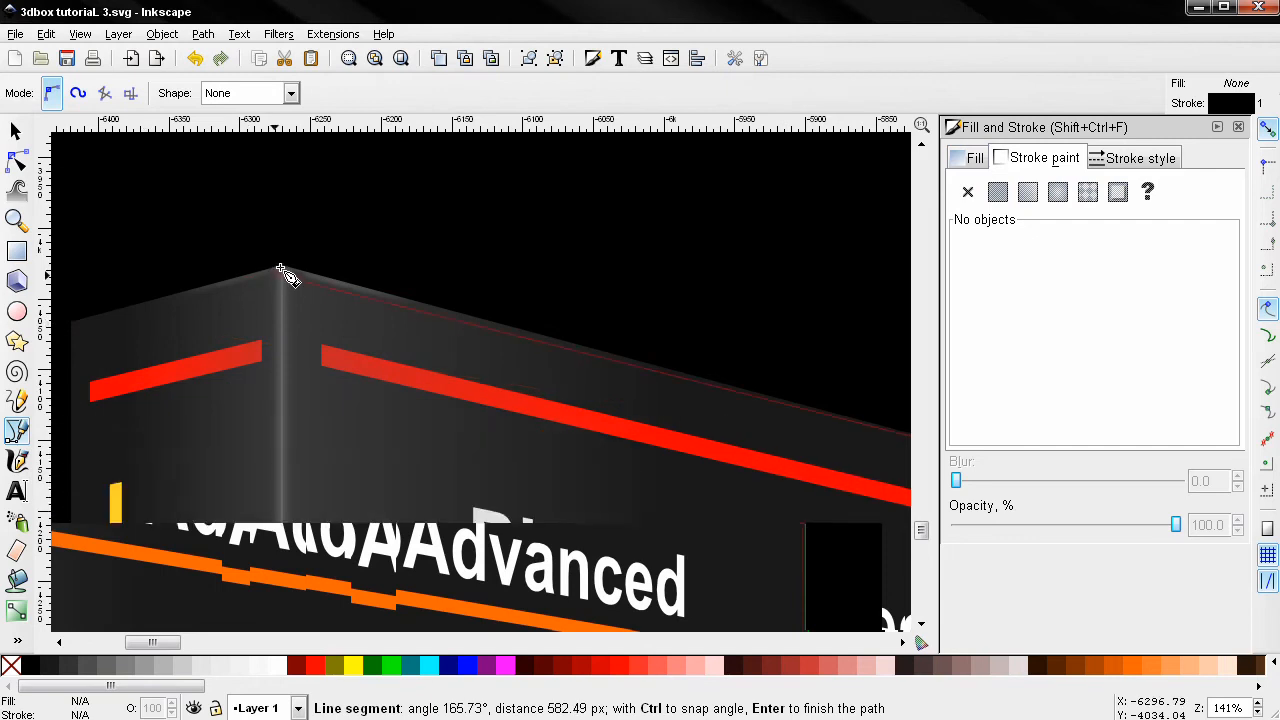
{"action": "left_click", "coordinate": [284, 270]}
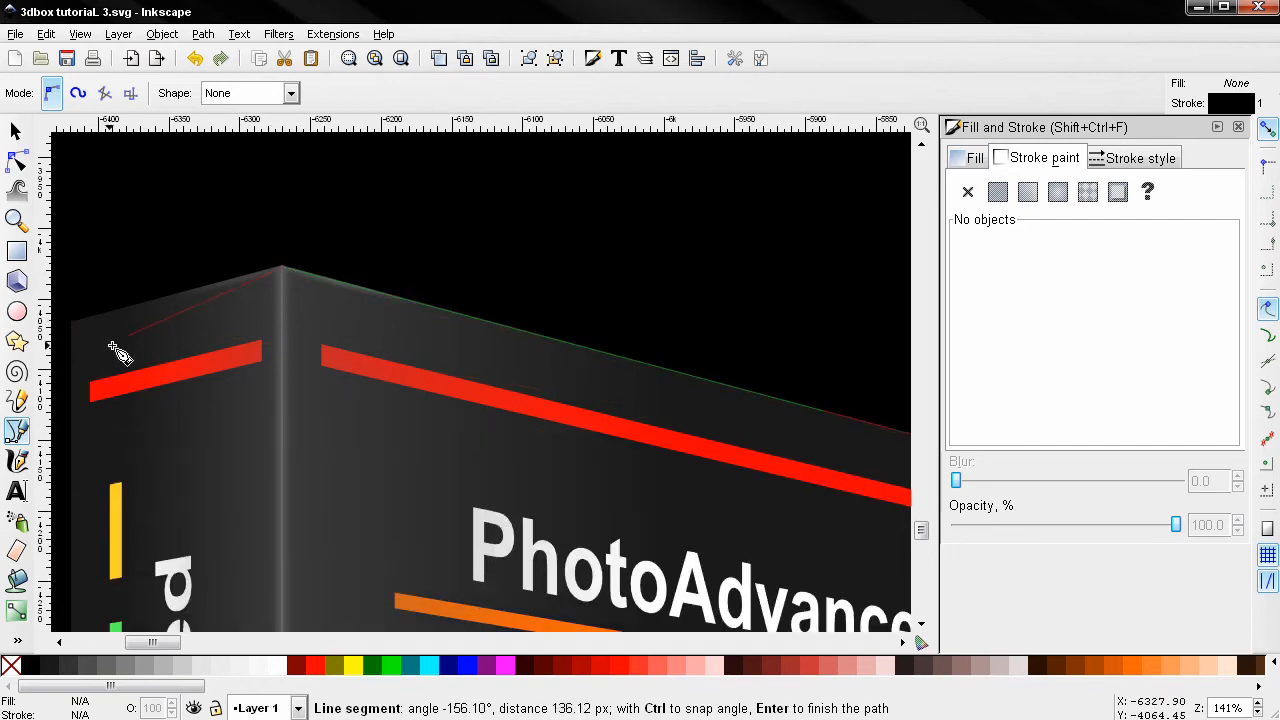
{"action": "left_click_drag", "start_coordinate": [120, 354], "coordinate": [383, 349]}
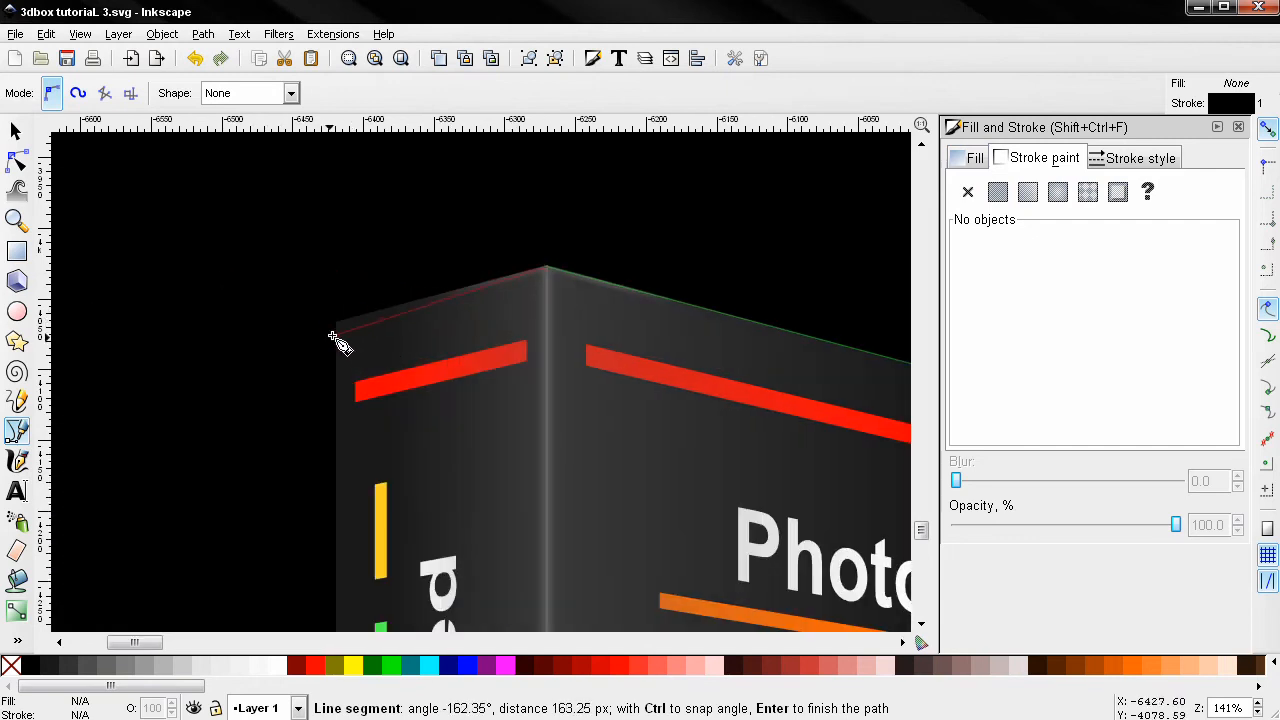
{"action": "left_click", "coordinate": [338, 323]}
{"action": "left_click_drag", "start_coordinate": [325, 465], "coordinate": [285, 154]}
{"action": "scroll", "coordinate": [329, 418], "scroll_direction": "down", "scroll_amount": 1}
{"action": "scroll", "coordinate": [329, 418], "scroll_direction": "down", "scroll_amount": 2}
{"action": "left_click_drag", "start_coordinate": [299, 480], "coordinate": [289, 220]}
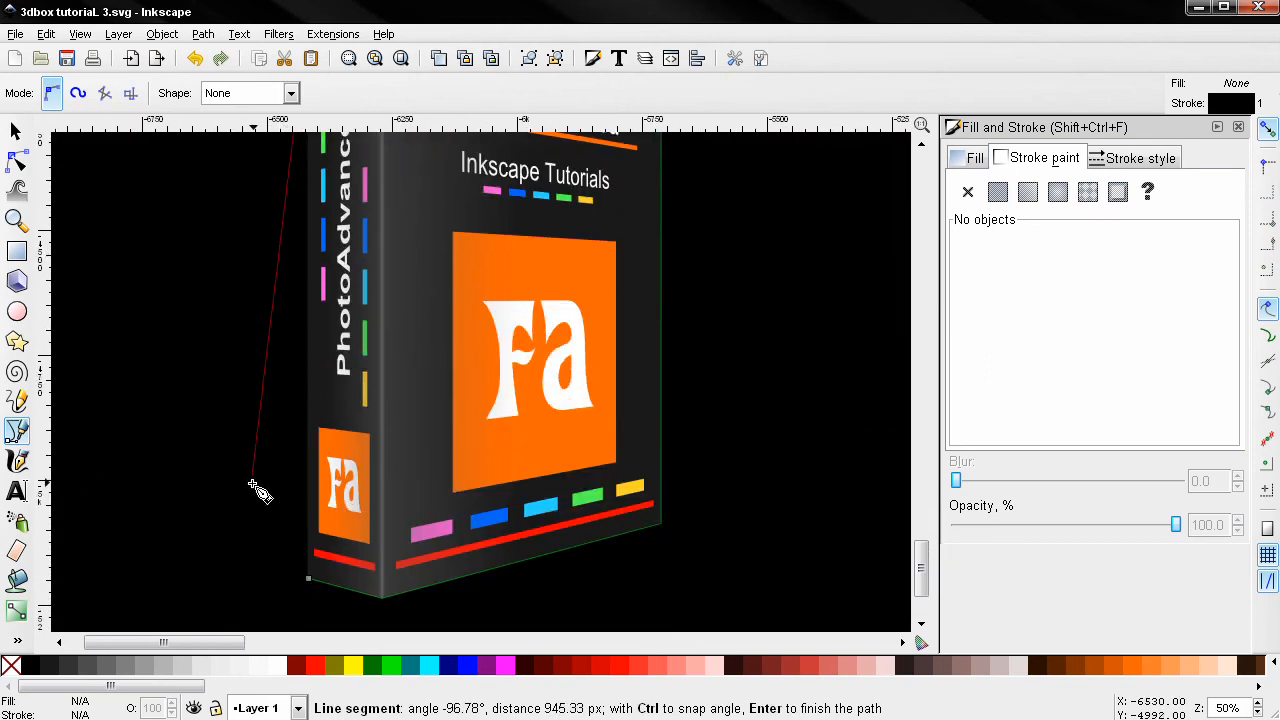
{"action": "left_click", "coordinate": [310, 581]}
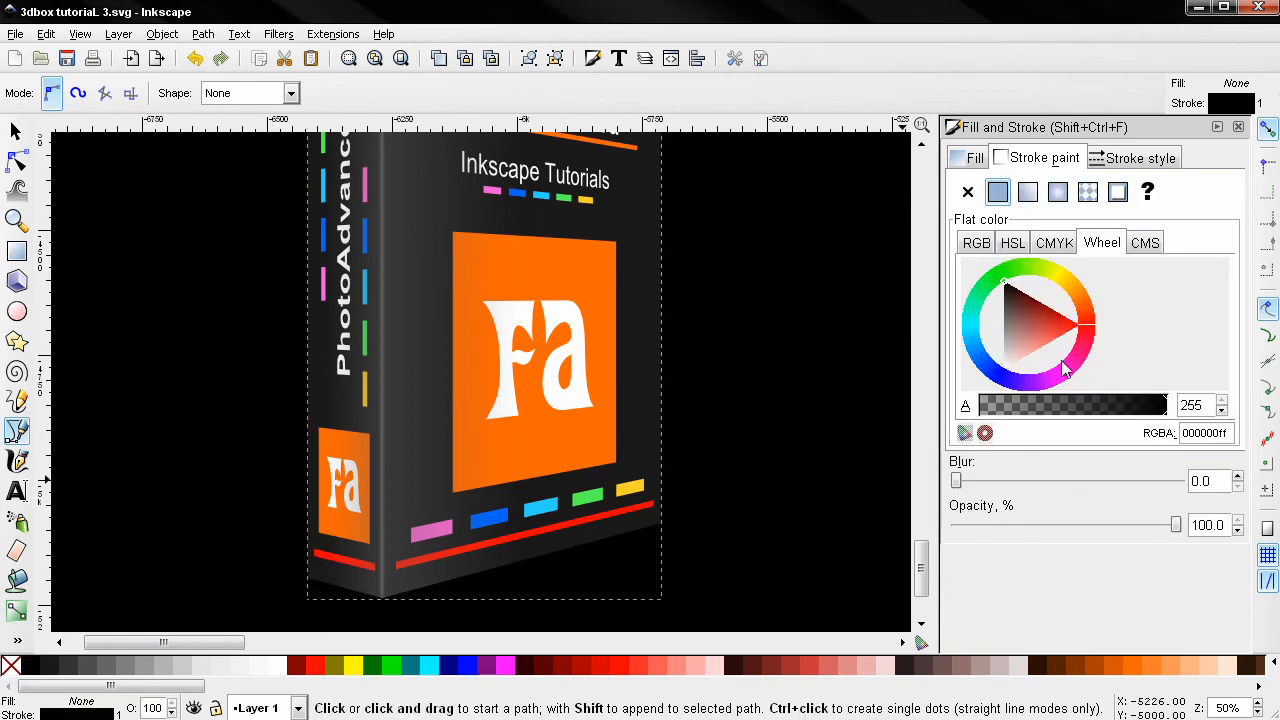
Make the box outline's stroke white (ffffffff) and set its blur to 1
{"action": "left_click_drag", "start_coordinate": [1015, 346], "coordinate": [977, 424]}
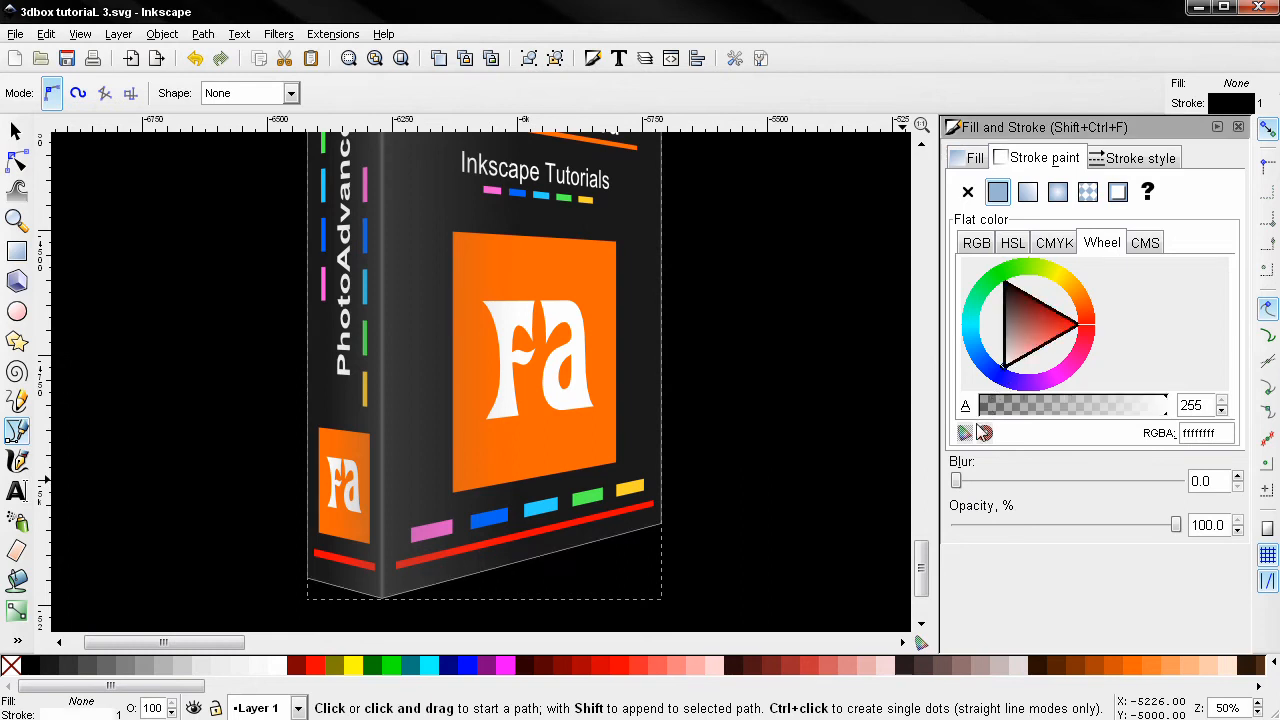
{"action": "triple_click", "coordinate": [1219, 485]}
{"action": "type", "text": "1"}
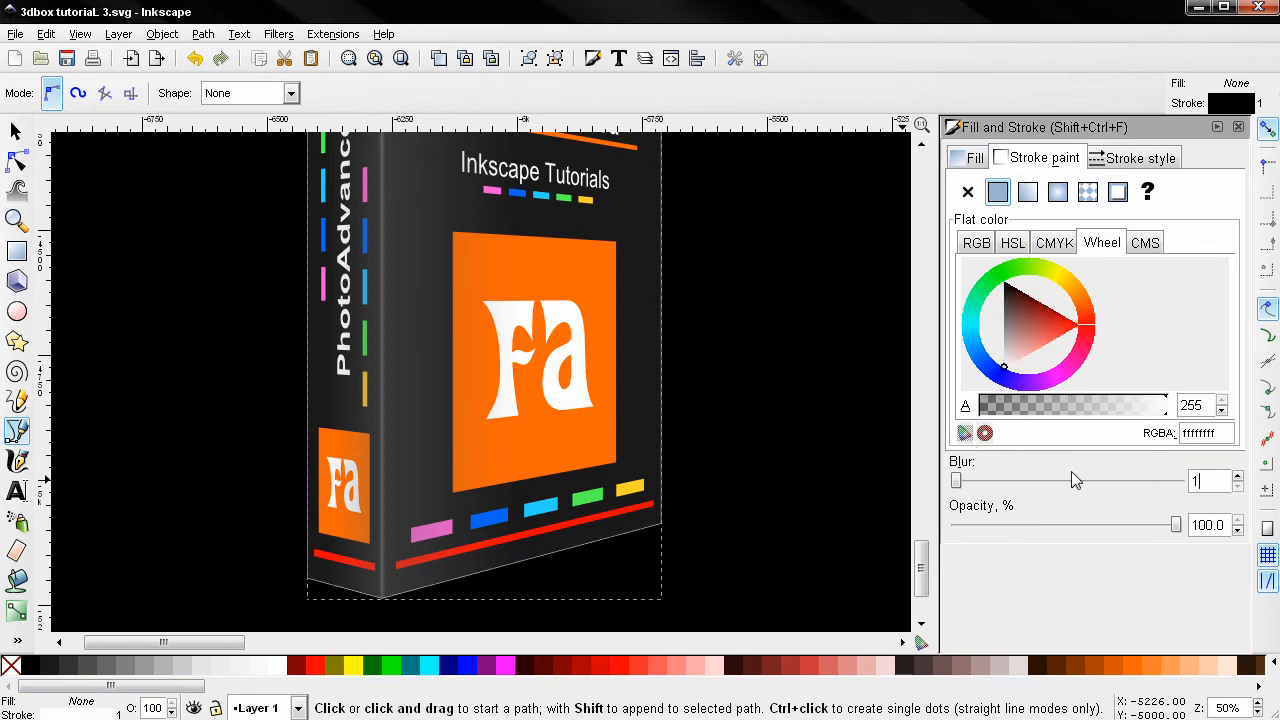
{"action": "key", "text": "Return"}
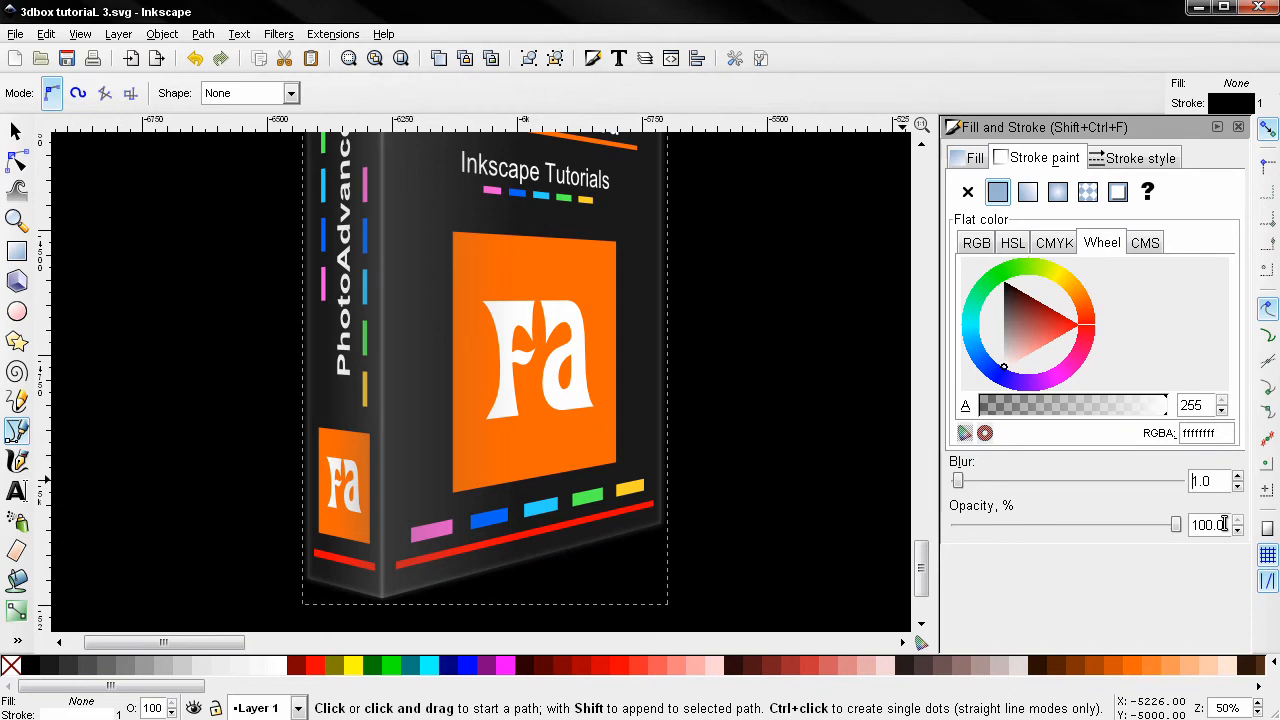
Set the box outline's opacity to 5%
{"action": "triple_click", "coordinate": [1219, 524]}
{"action": "type", "text": "5"}
{"action": "key", "text": "Return"}
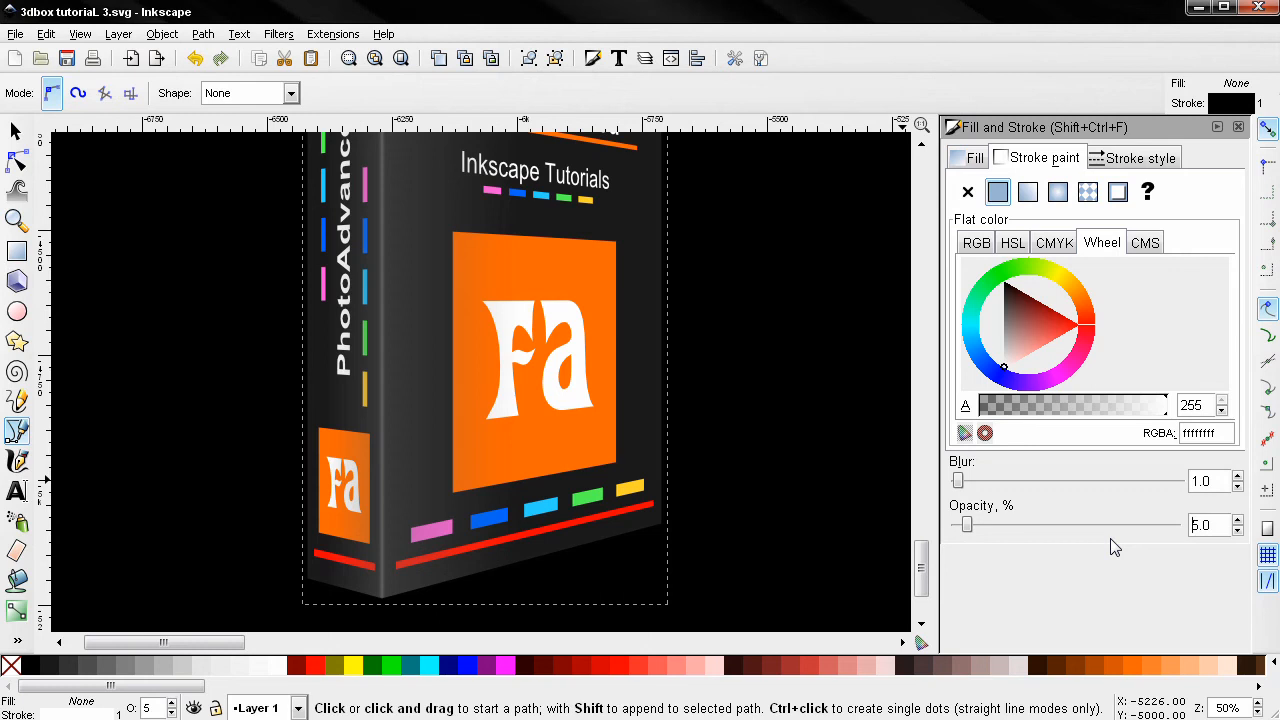
Set the box outline's stroke width to 5.8 px
{"action": "left_click", "coordinate": [1162, 158]}
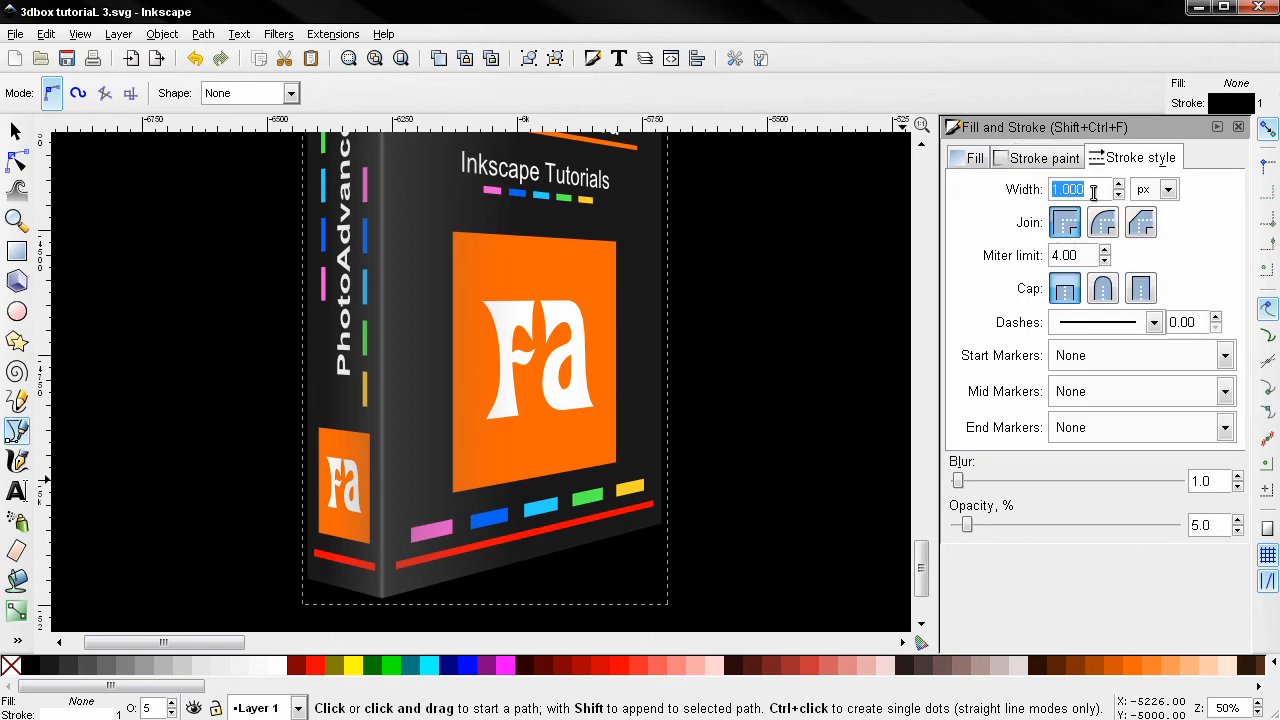
{"action": "type", "text": "5."}
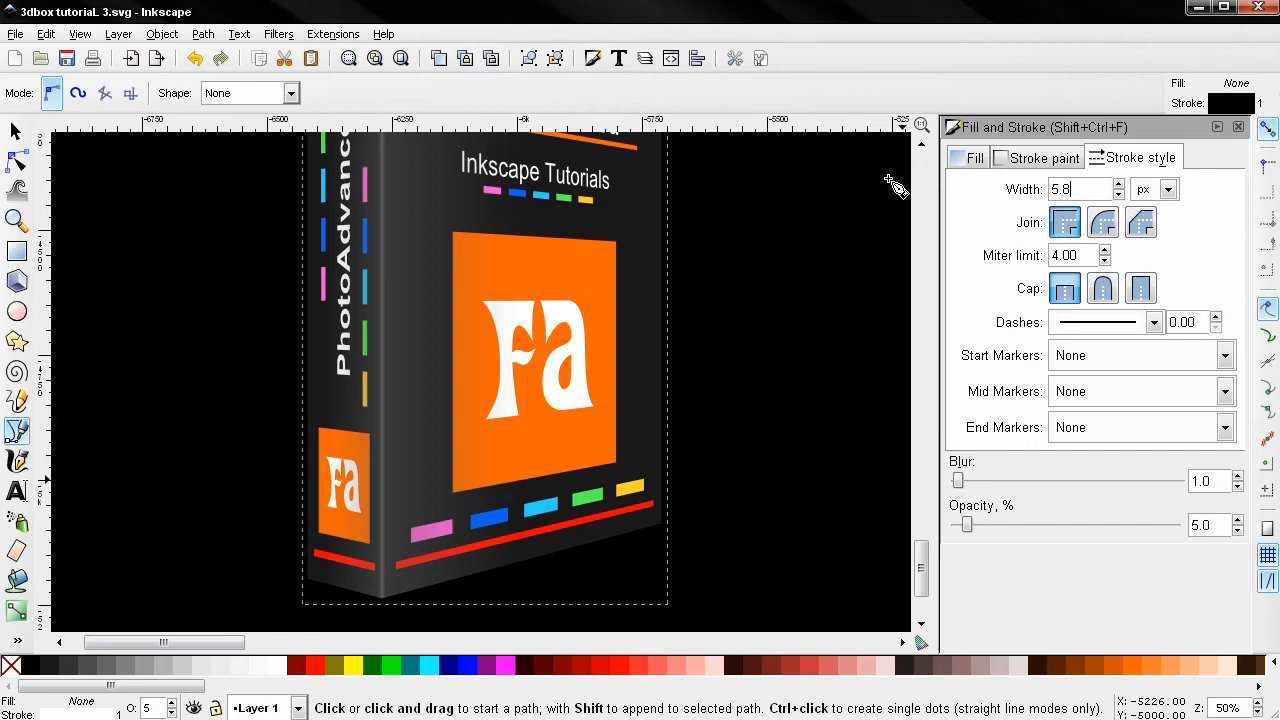
{"action": "type", "text": "8"}
{"action": "key", "text": "Return"}
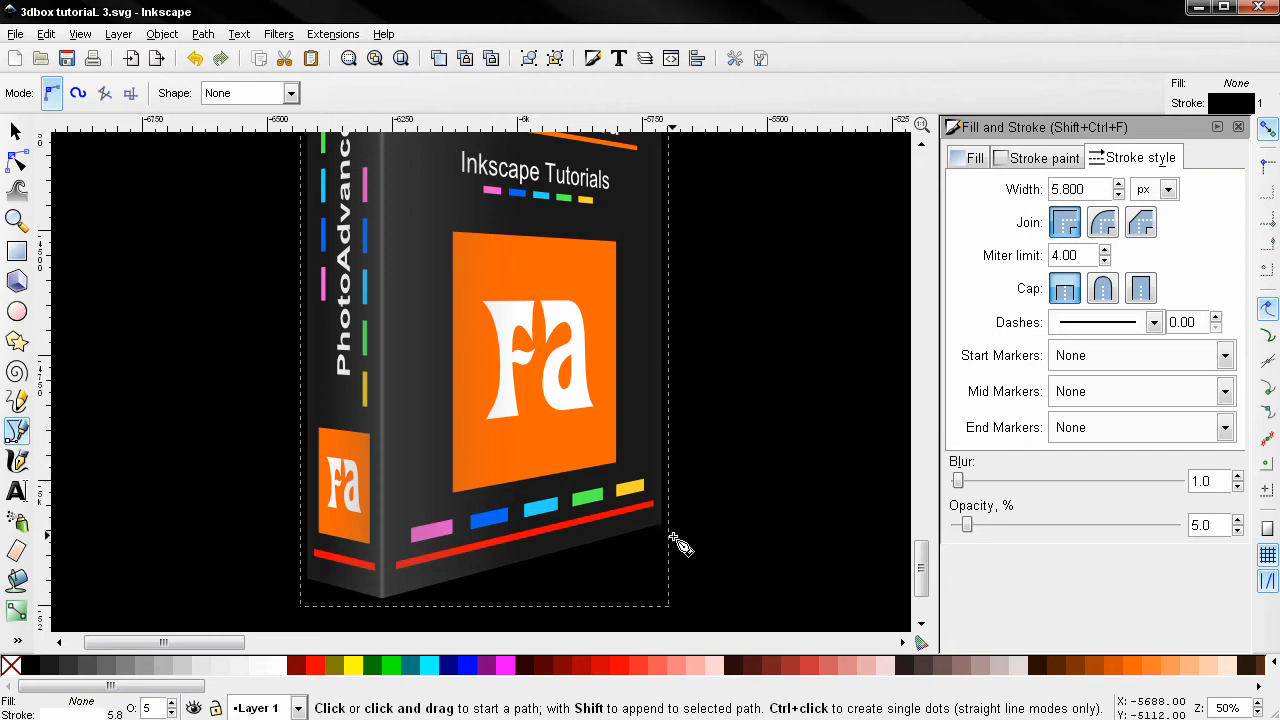
Lower the box outline's opacity to 4%
{"action": "left_click_drag", "start_coordinate": [1154, 521], "coordinate": [1095, 522]}
{"action": "type", "text": "4"}
{"action": "key", "text": "Return"}
Duplicate the front cover and spine gradient overlays together and group the duplicates
{"action": "left_click", "coordinate": [15, 131]}
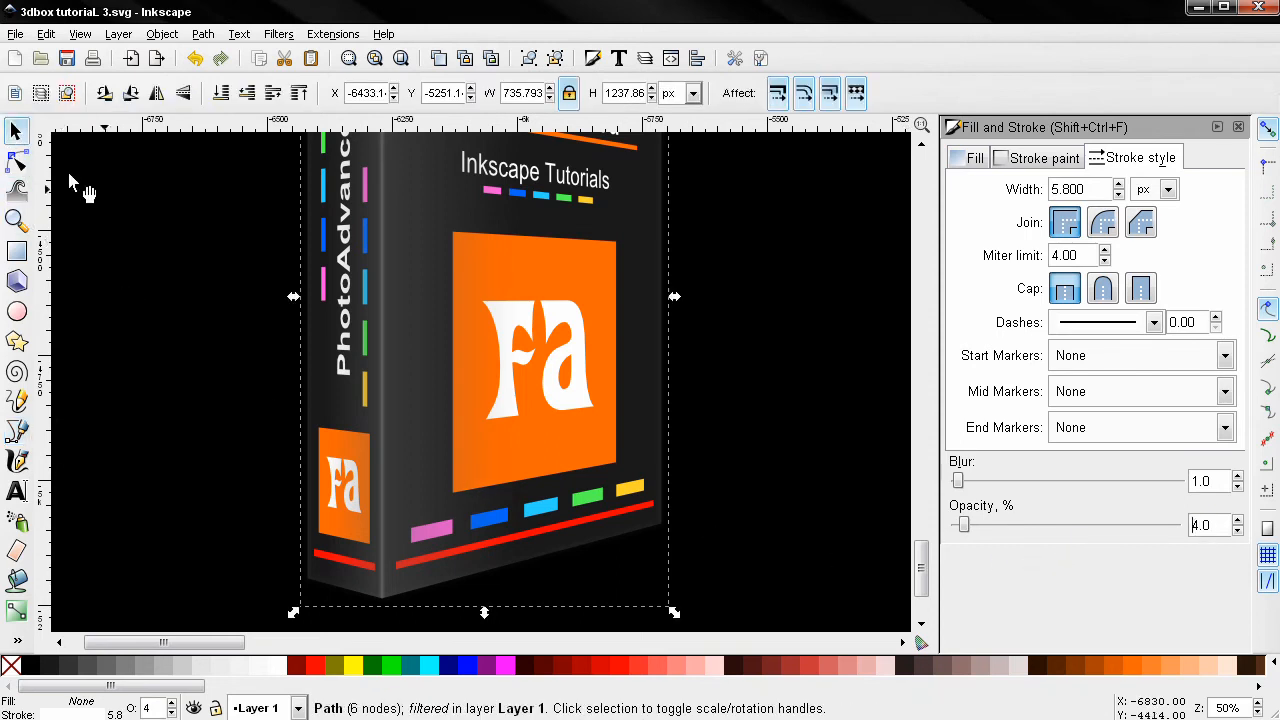
{"action": "left_click", "coordinate": [419, 350]}
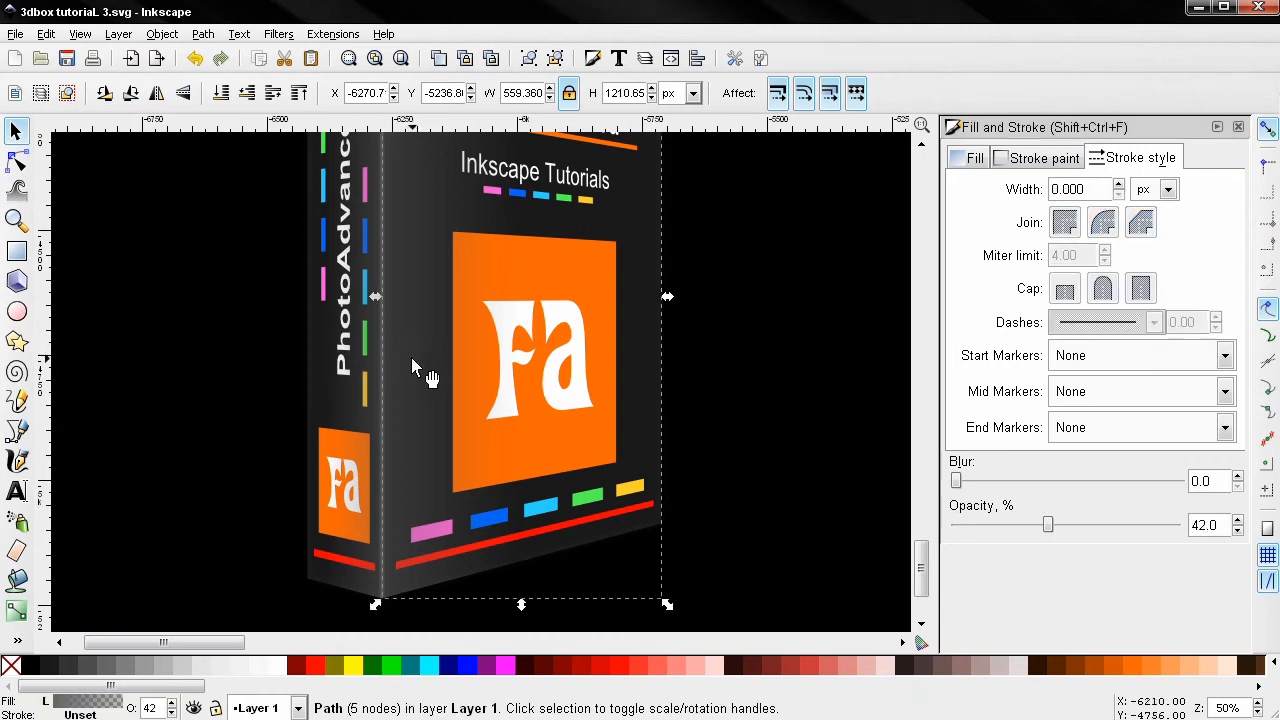
{"action": "left_click", "coordinate": [335, 401], "text": "shift"}
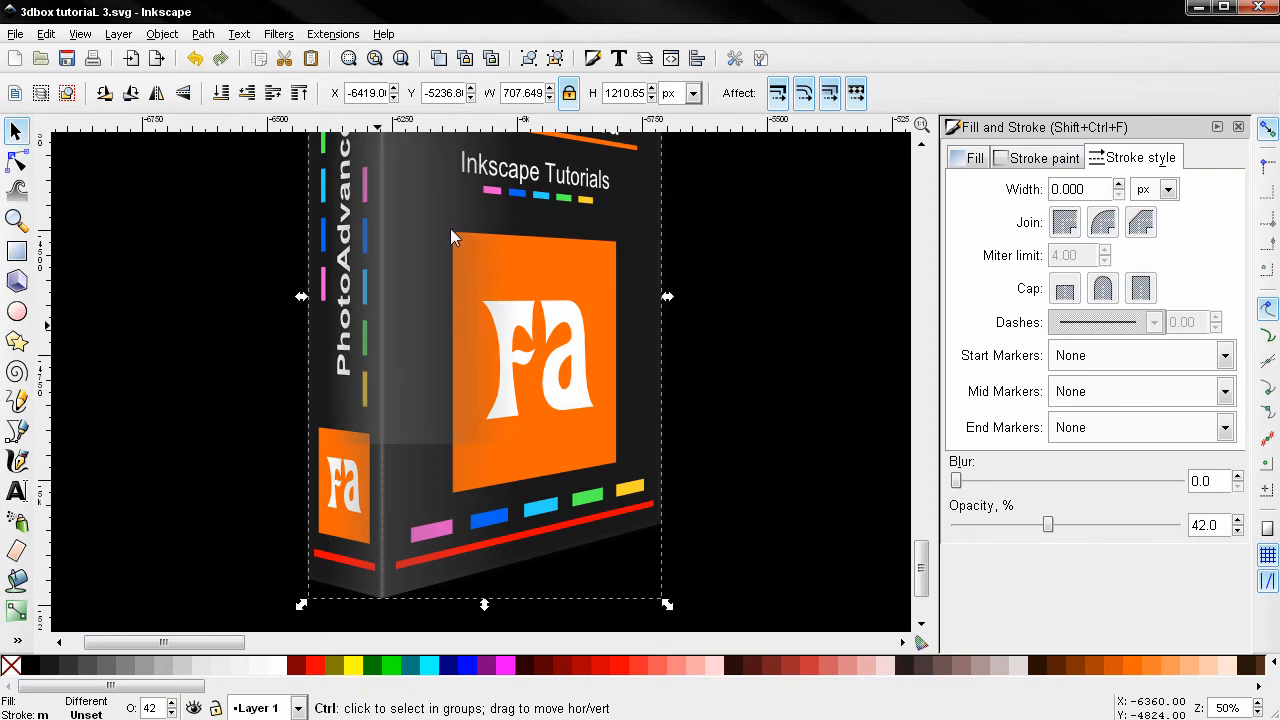
{"action": "key", "text": "ctrl+g"}
Clip the blurred box outline to the grouped overlay duplicates, then deselect it and check the whole box
{"action": "scroll", "coordinate": [281, 470], "scroll_direction": "up", "scroll_amount": 3, "text": "ctrl"}
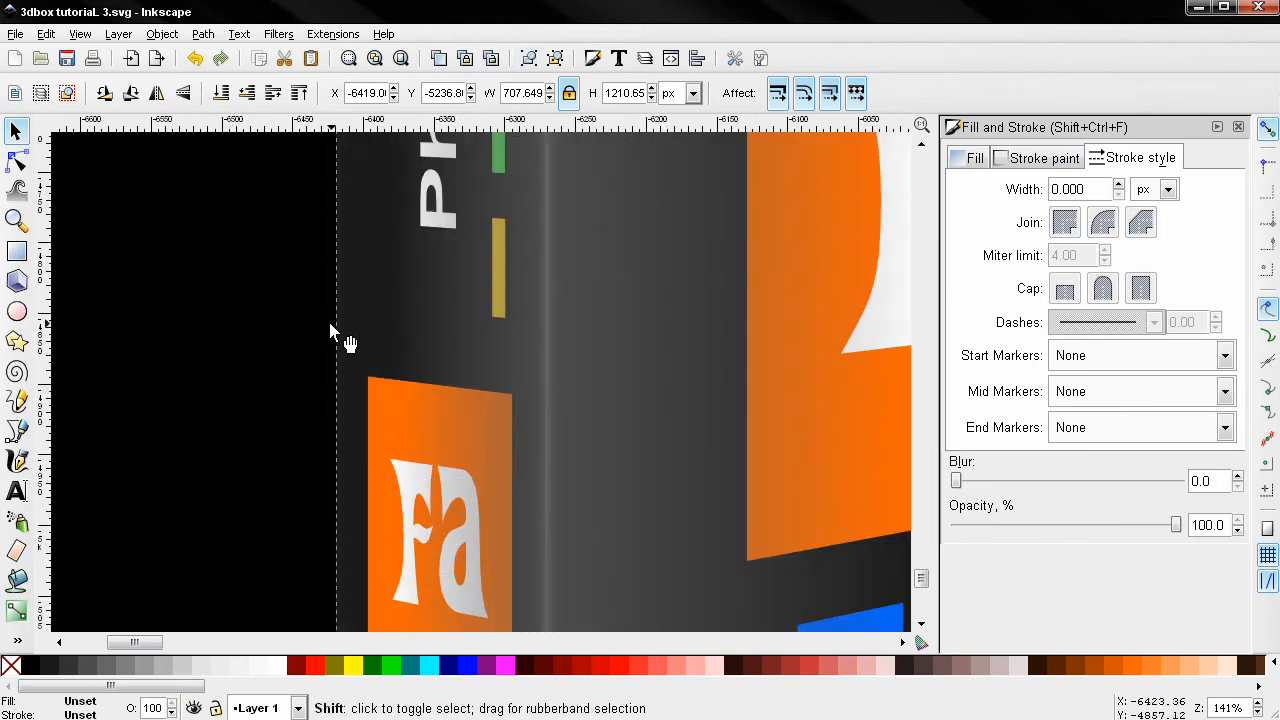
{"action": "left_click", "coordinate": [327, 333], "text": "shift"}
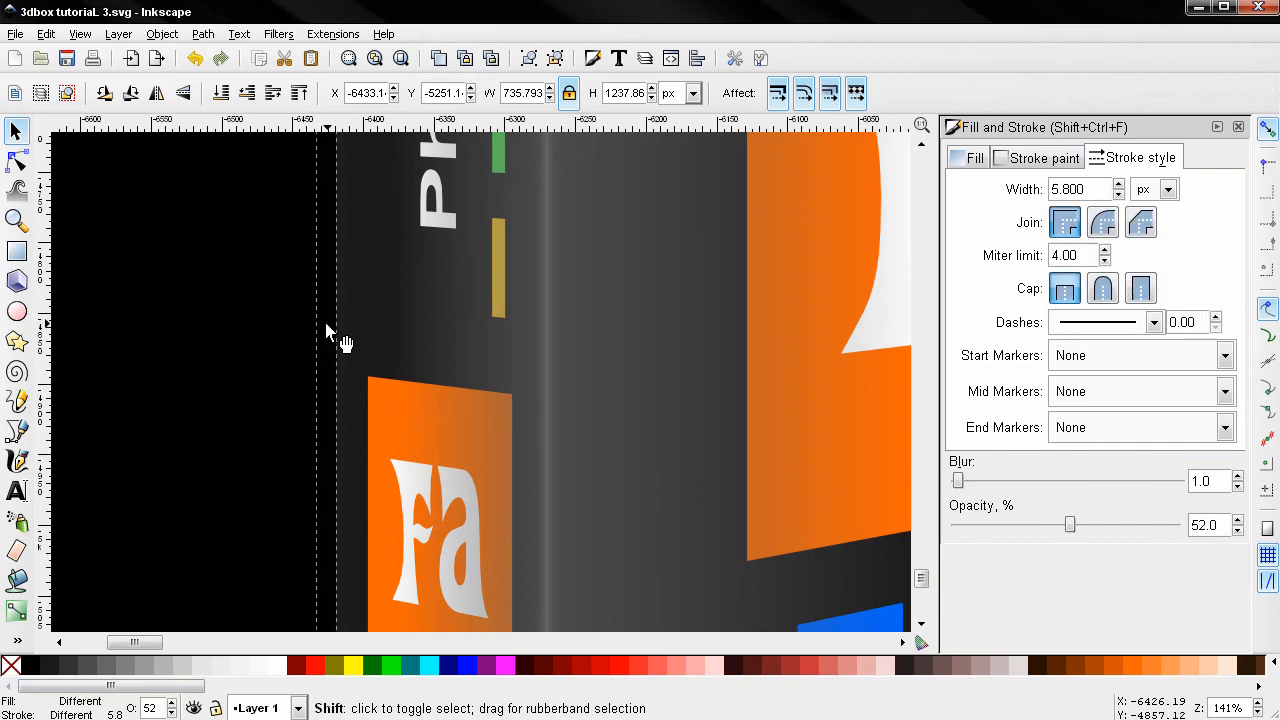
{"action": "left_click", "coordinate": [161, 34]}
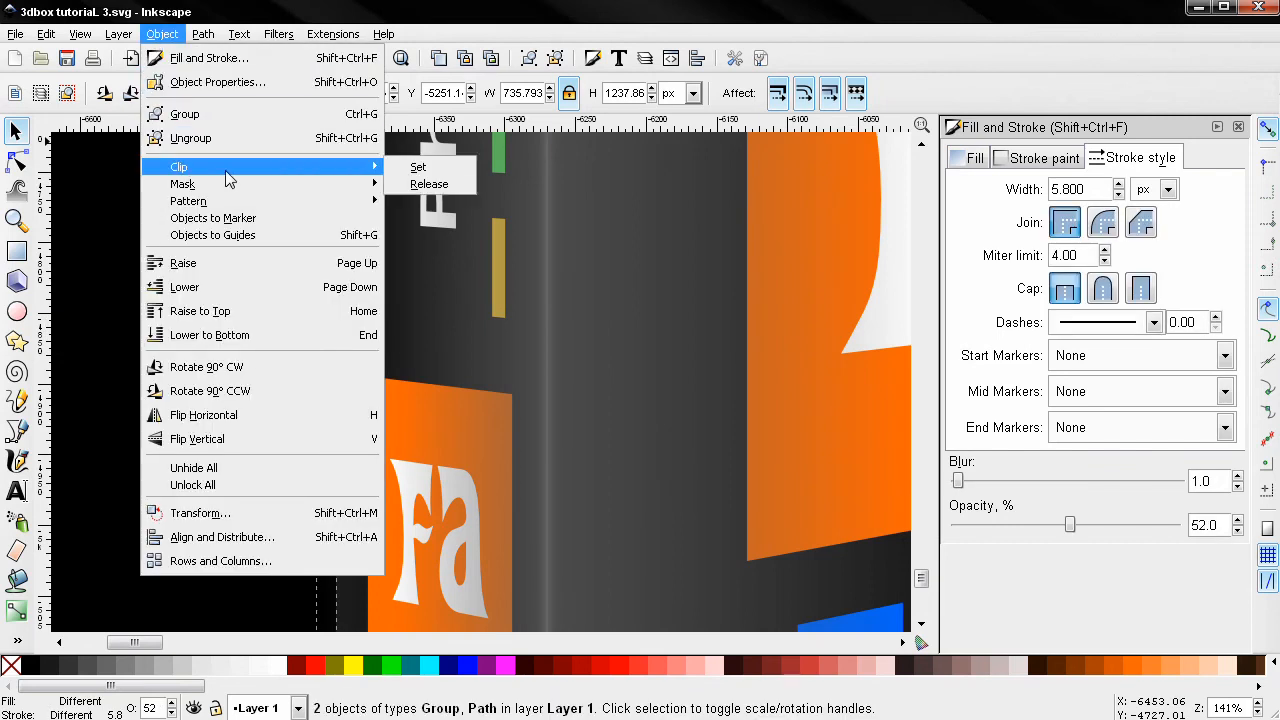
{"action": "left_click", "coordinate": [424, 179]}
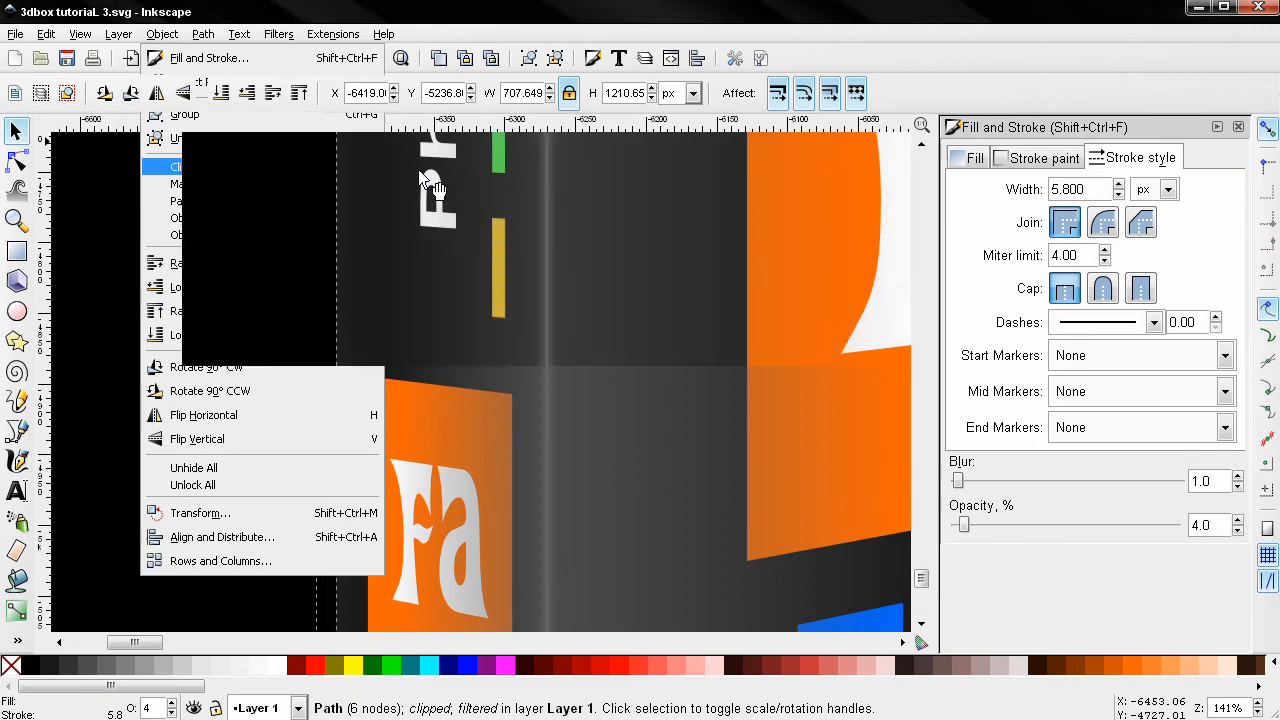
{"action": "scroll", "coordinate": [420, 190], "scroll_direction": "down", "scroll_amount": 4, "text": "ctrl"}
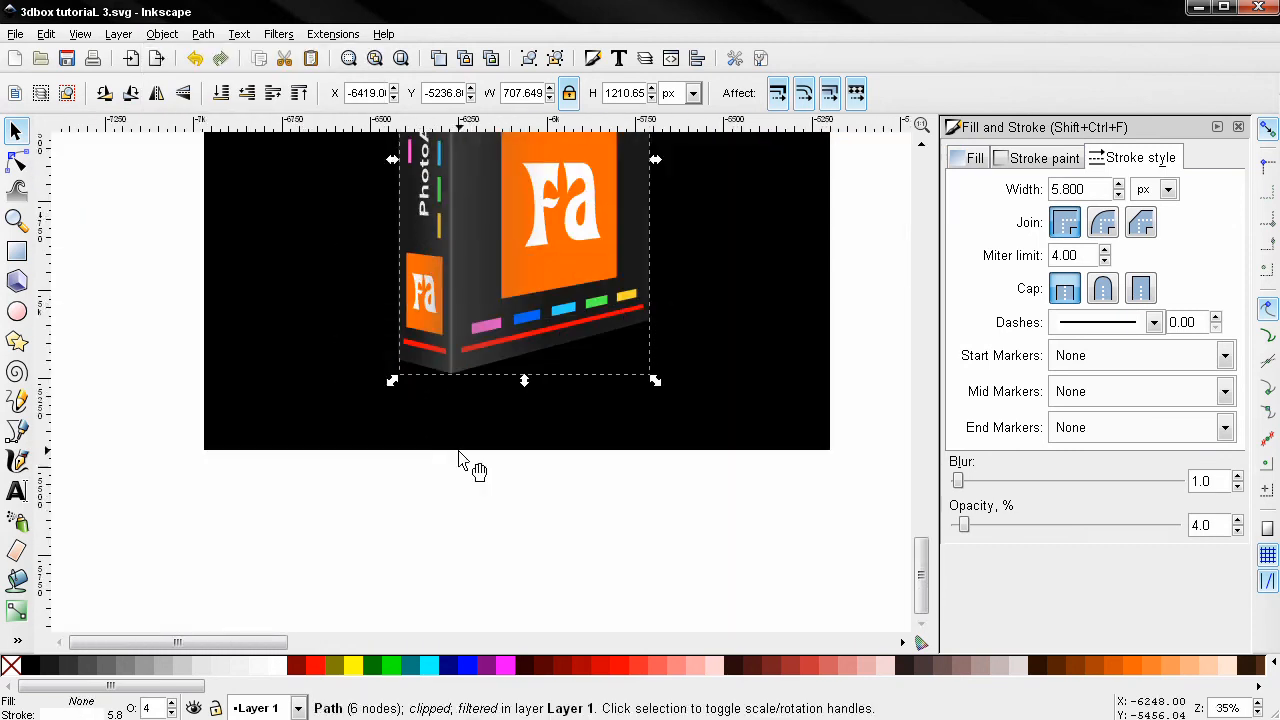
{"action": "left_click", "coordinate": [460, 458]}
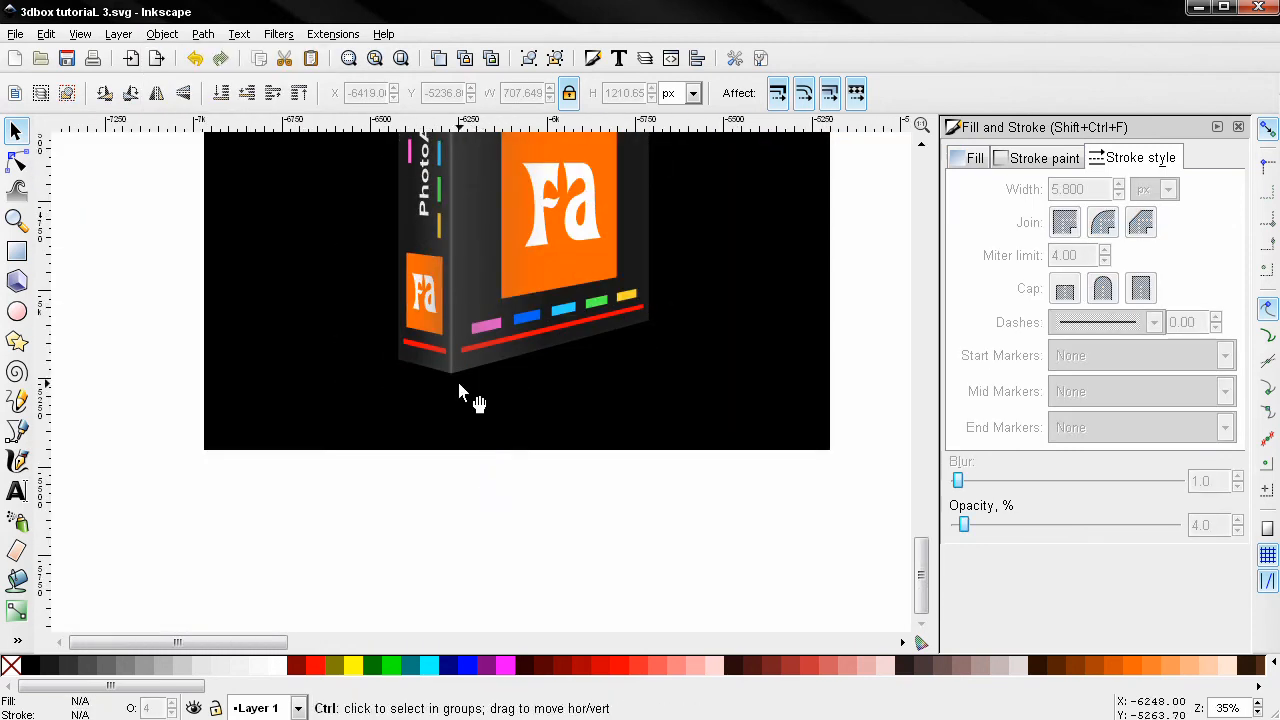
{"action": "scroll", "coordinate": [450, 420], "scroll_direction": "up", "scroll_amount": 6}
{"action": "scroll", "coordinate": [425, 474], "scroll_direction": "down", "scroll_amount": 2}
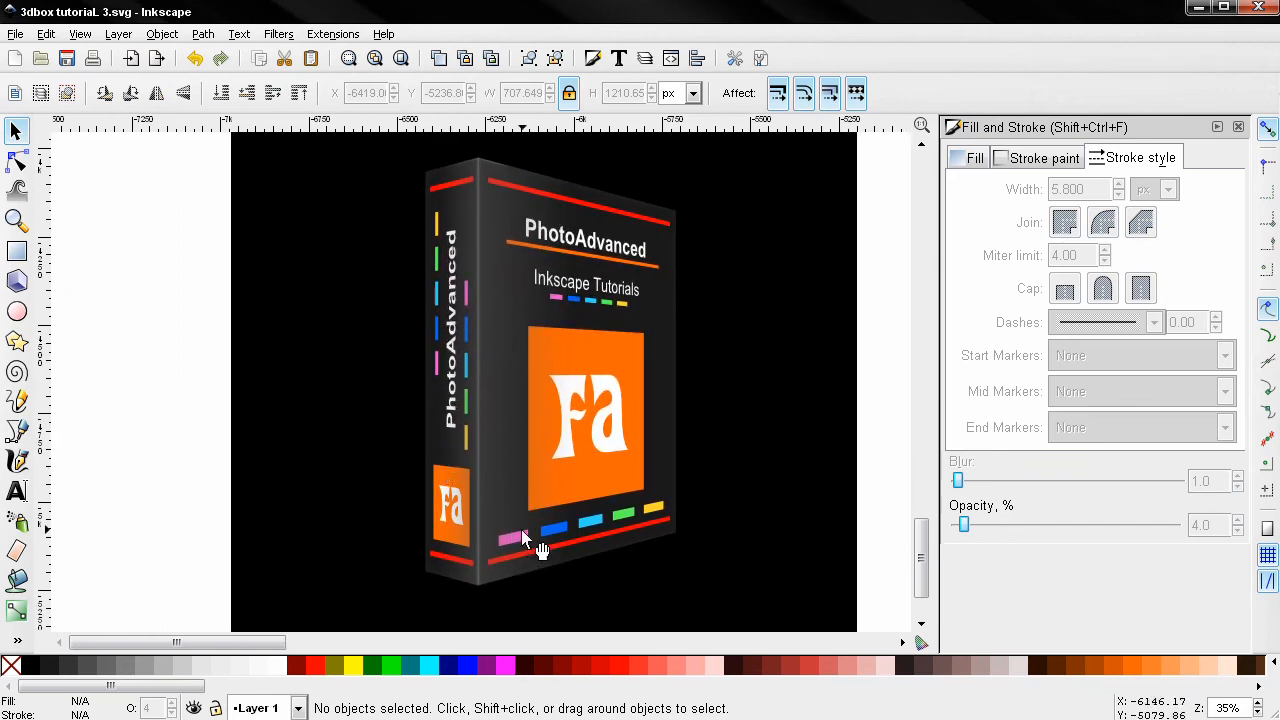
Trace the box's lower edge with the Pen tool, from the spine's outer bottom corner through the front corner to the cover's outer bottom corner
{"action": "left_click", "coordinate": [18, 442]}
{"action": "scroll", "coordinate": [414, 585], "scroll_direction": "up", "scroll_amount": 4}
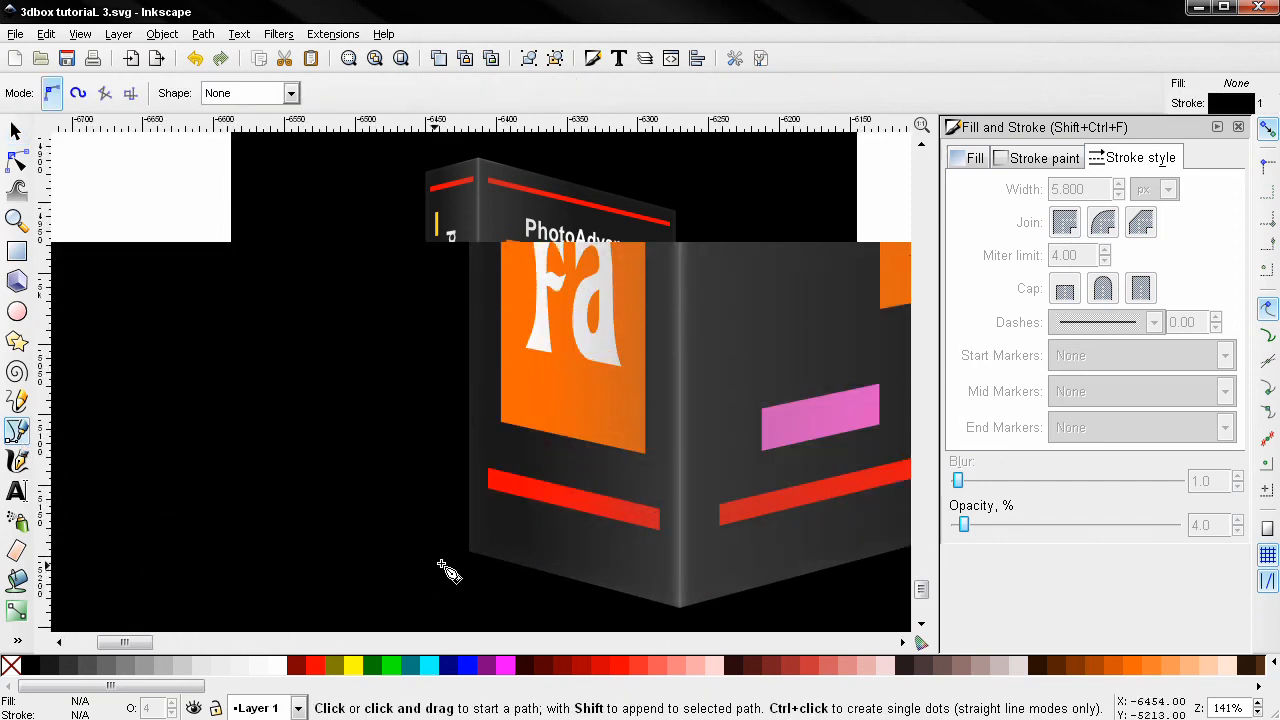
{"action": "left_click", "coordinate": [468, 550]}
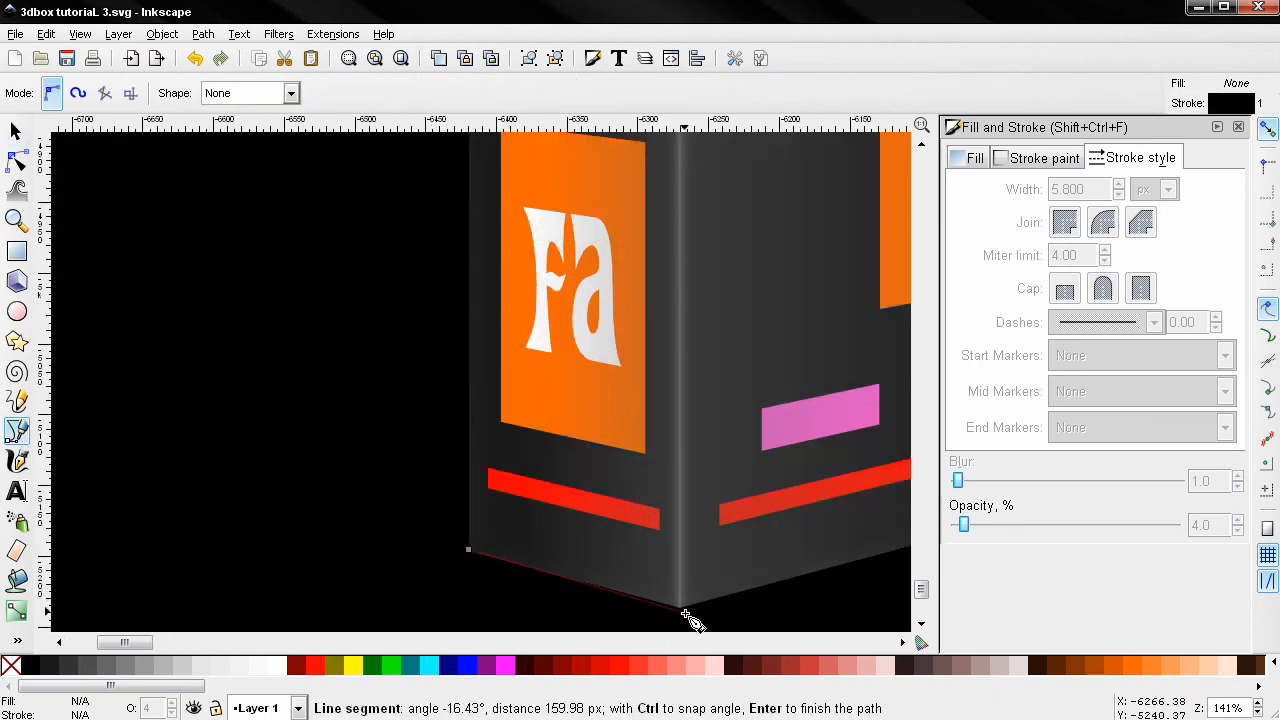
{"action": "scroll", "coordinate": [472, 576], "scroll_direction": "up", "scroll_amount": 4}
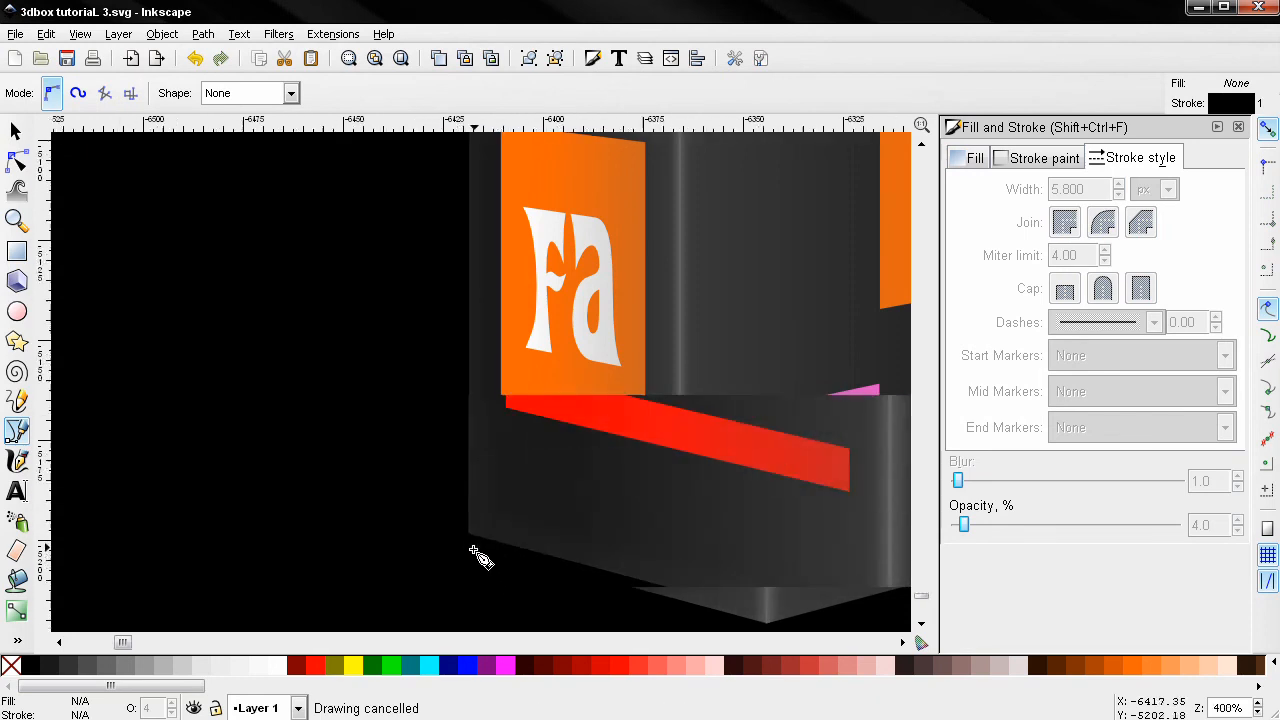
{"action": "left_click", "coordinate": [465, 519]}
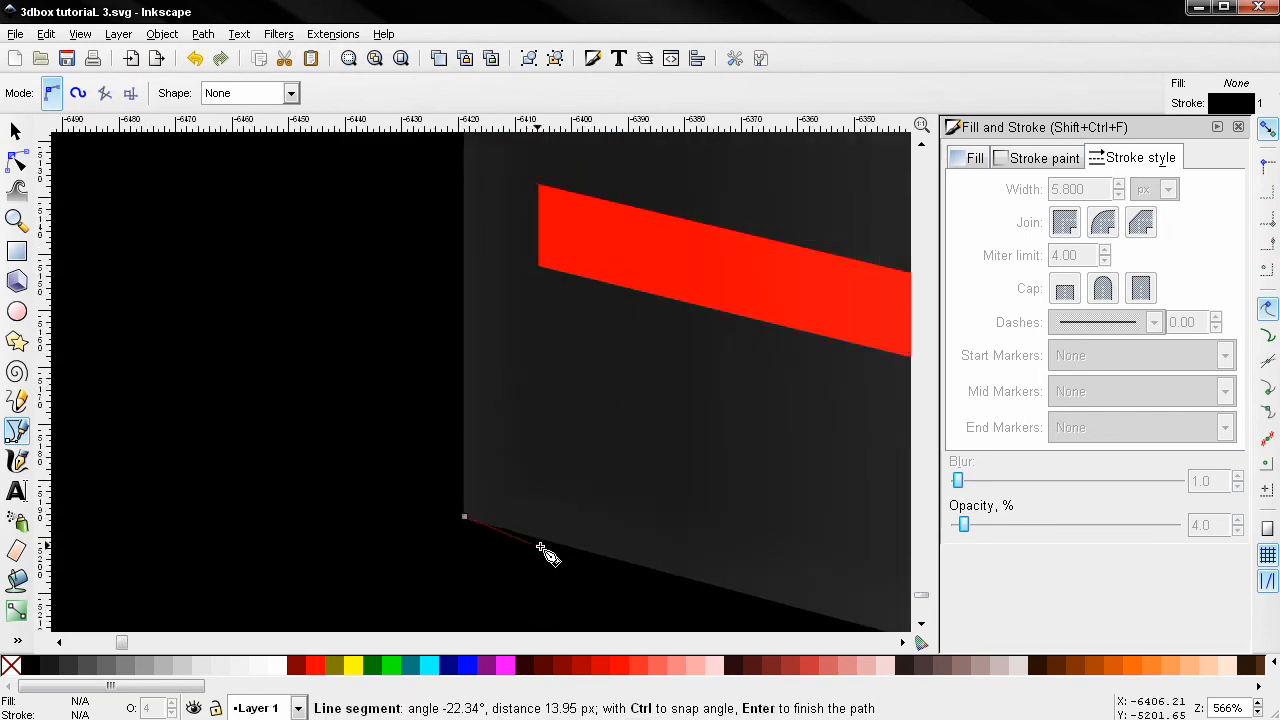
{"action": "left_click_drag", "start_coordinate": [763, 600], "coordinate": [400, 489]}
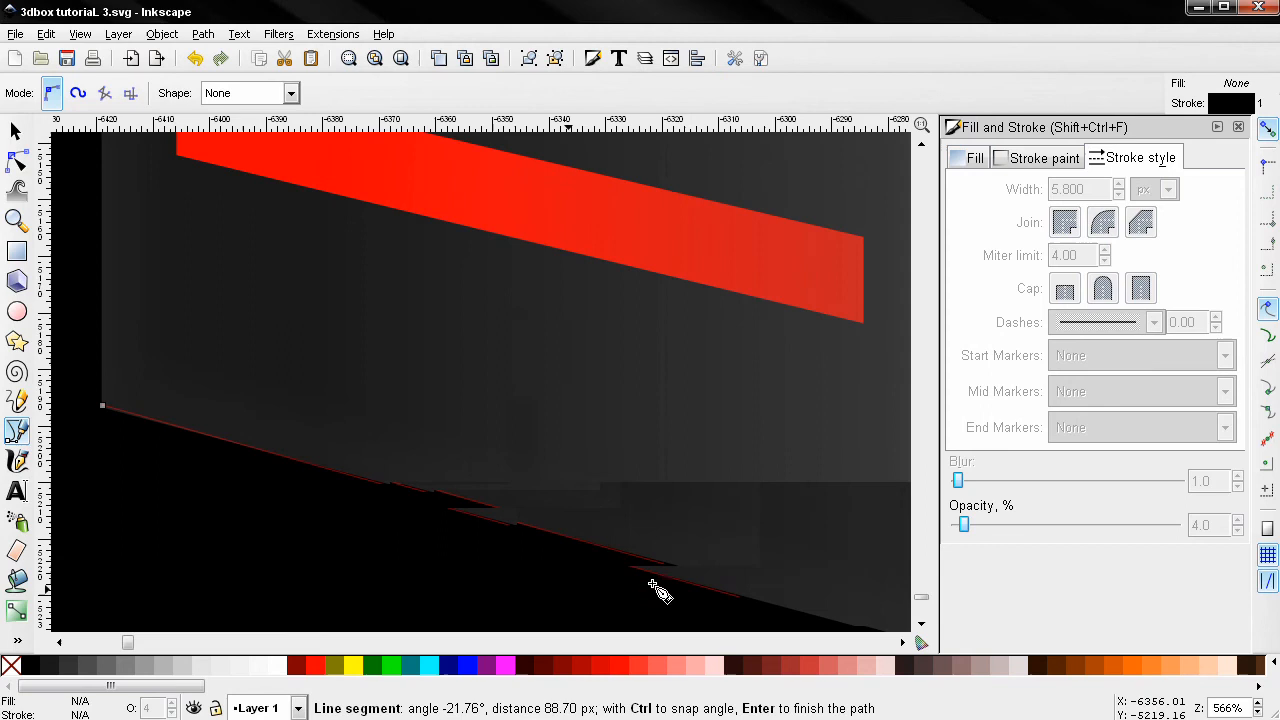
{"action": "left_click_drag", "start_coordinate": [650, 575], "coordinate": [488, 516]}
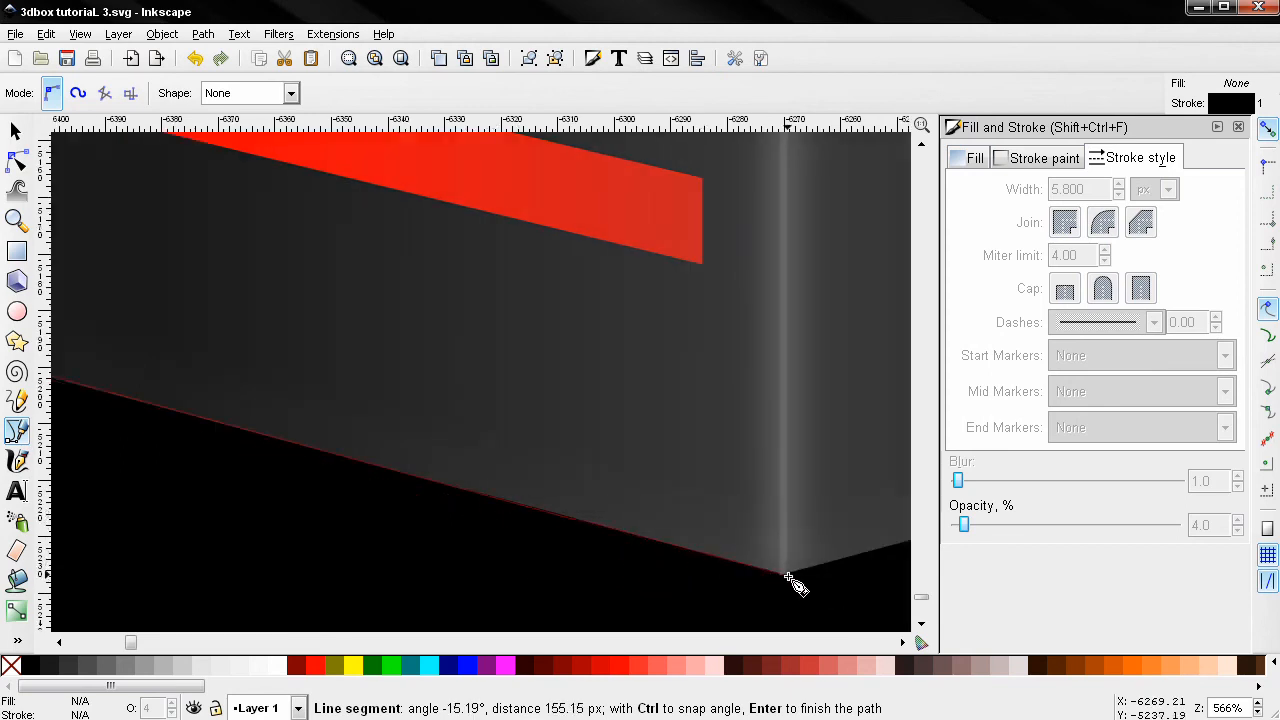
{"action": "left_click", "coordinate": [785, 574]}
{"action": "left_click_drag", "start_coordinate": [828, 580], "coordinate": [353, 588]}
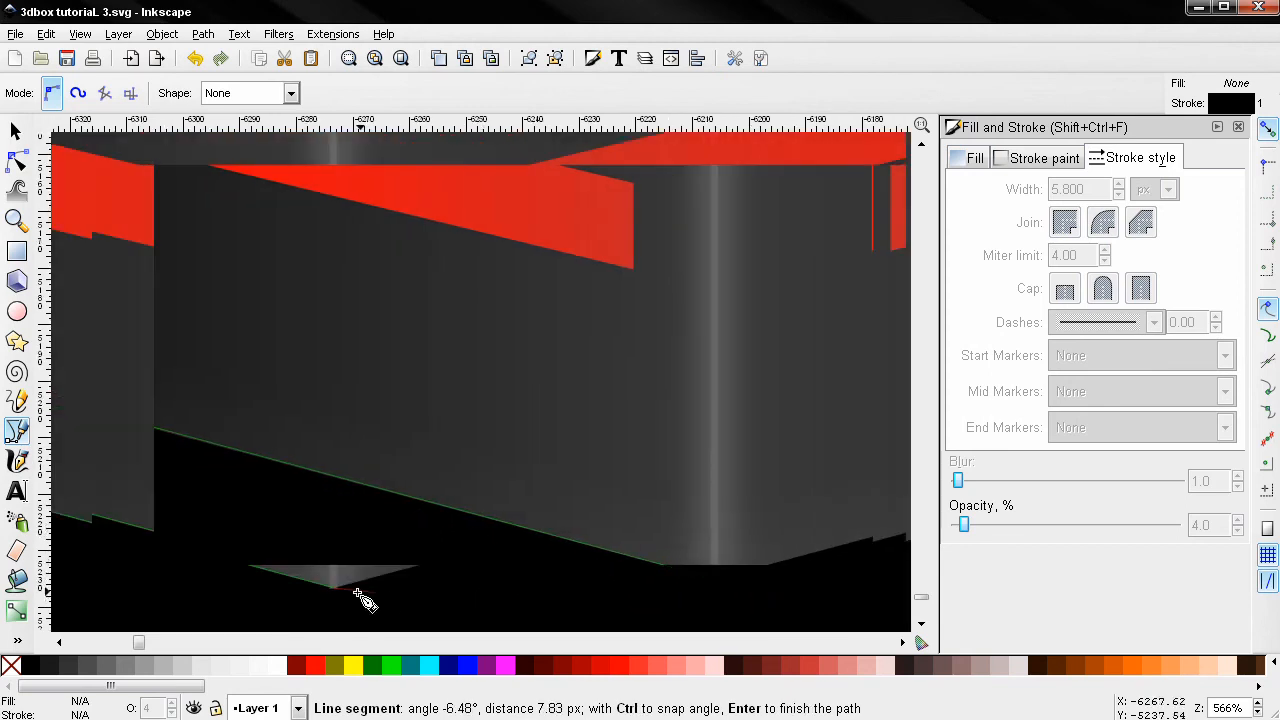
{"action": "scroll", "coordinate": [520, 530], "scroll_direction": "down", "scroll_amount": 4}
{"action": "left_click_drag", "start_coordinate": [785, 486], "coordinate": [323, 574]}
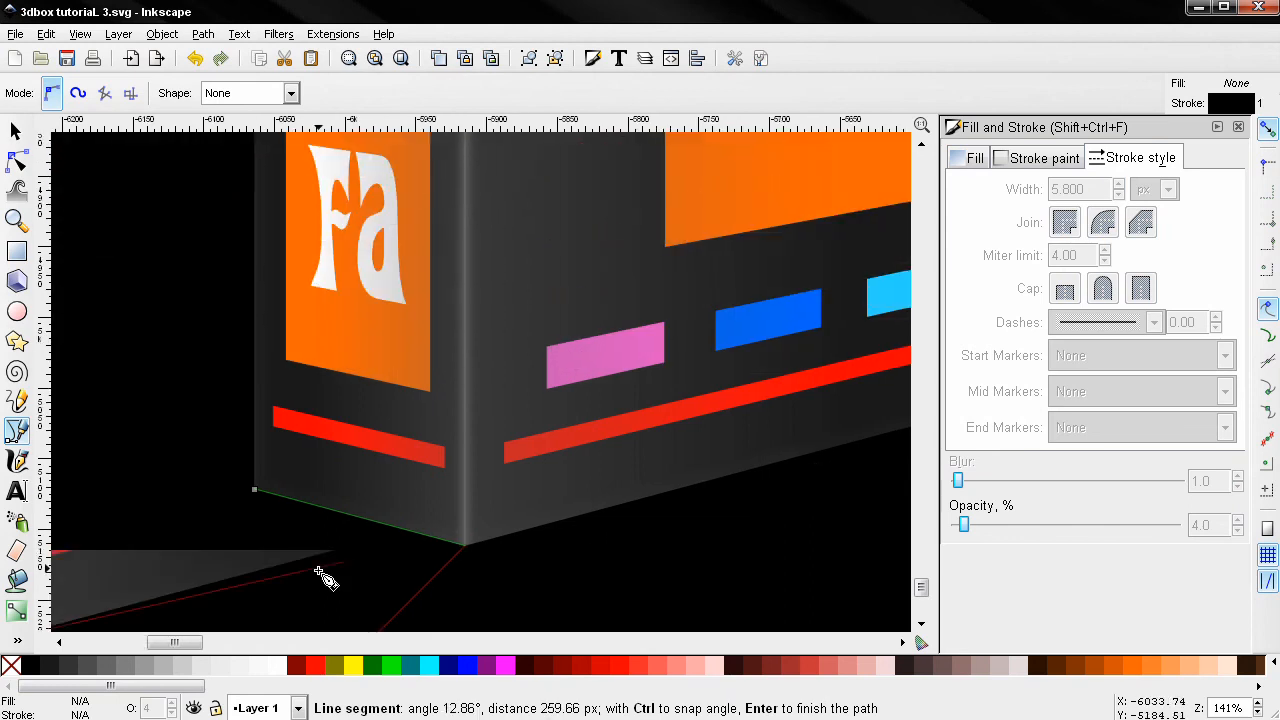
{"action": "scroll", "coordinate": [763, 457], "scroll_direction": "up", "scroll_amount": 1}
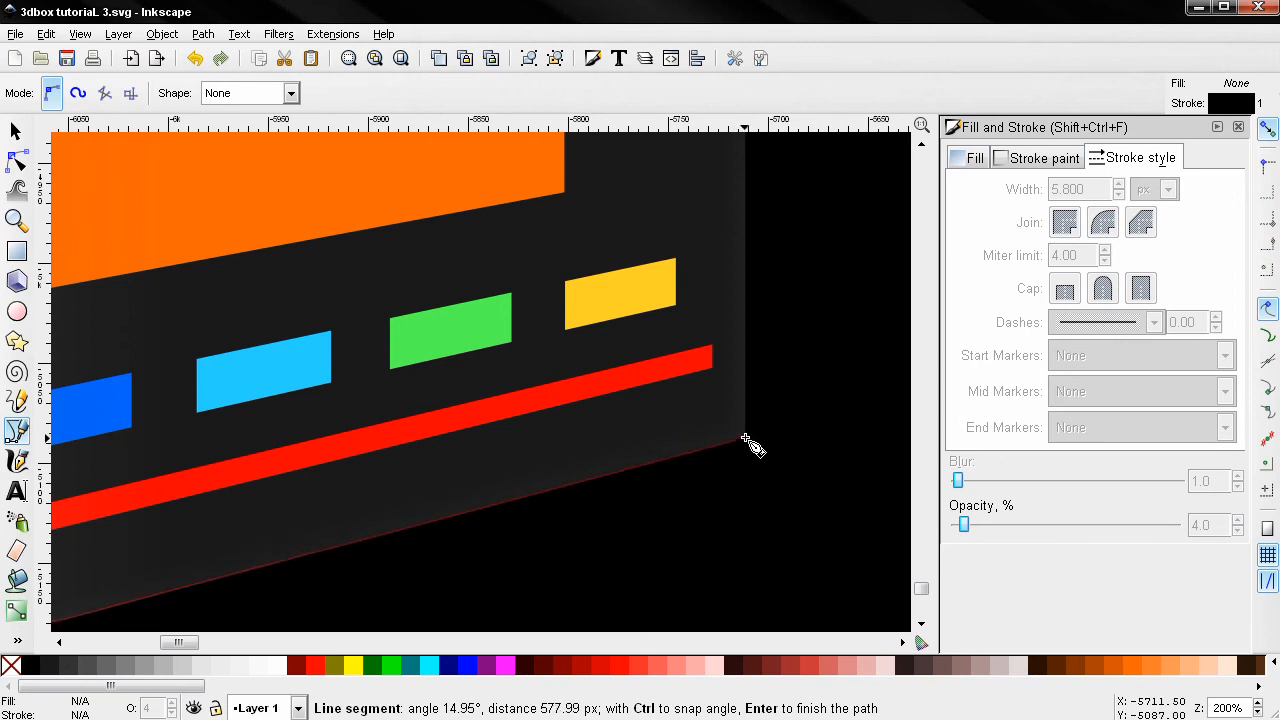
{"action": "left_click", "coordinate": [750, 443]}
Continue the path up the cover's outer edge, back across cover and spine parallel to the base, and close it at the starting corner
{"action": "scroll", "coordinate": [752, 444], "scroll_direction": "down", "scroll_amount": 4}
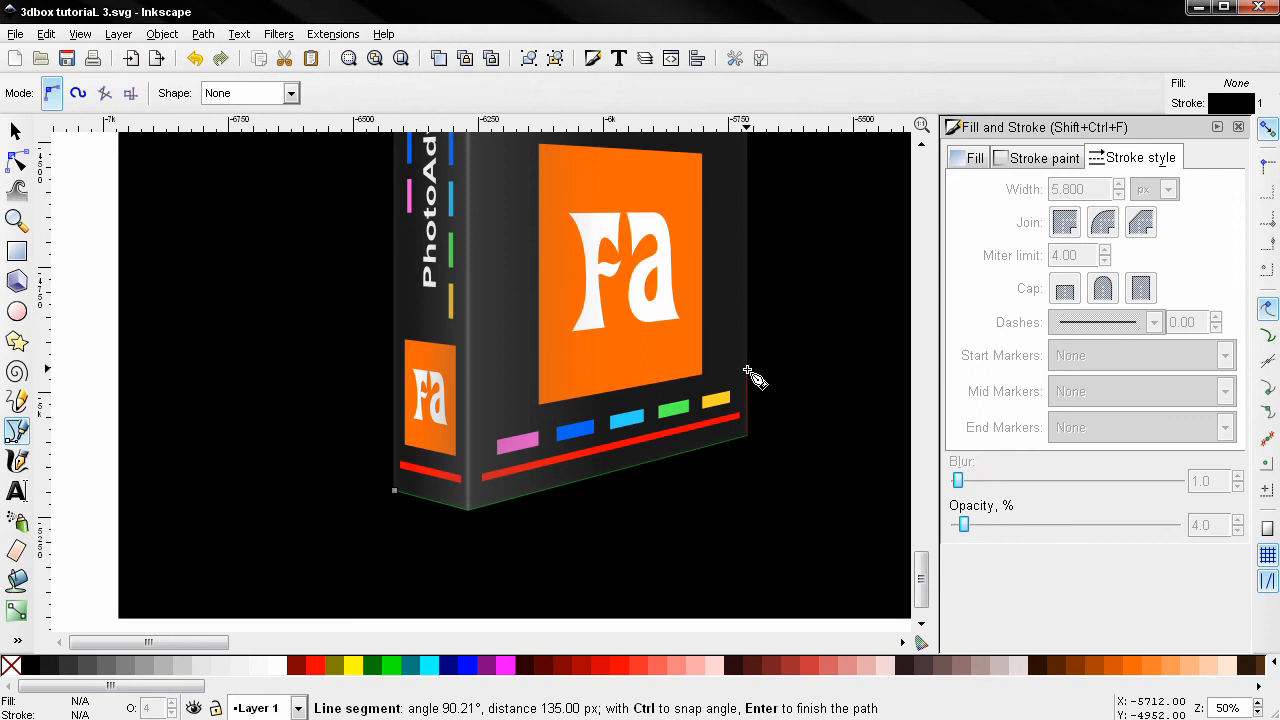
{"action": "scroll", "coordinate": [747, 372], "scroll_direction": "up", "scroll_amount": 1}
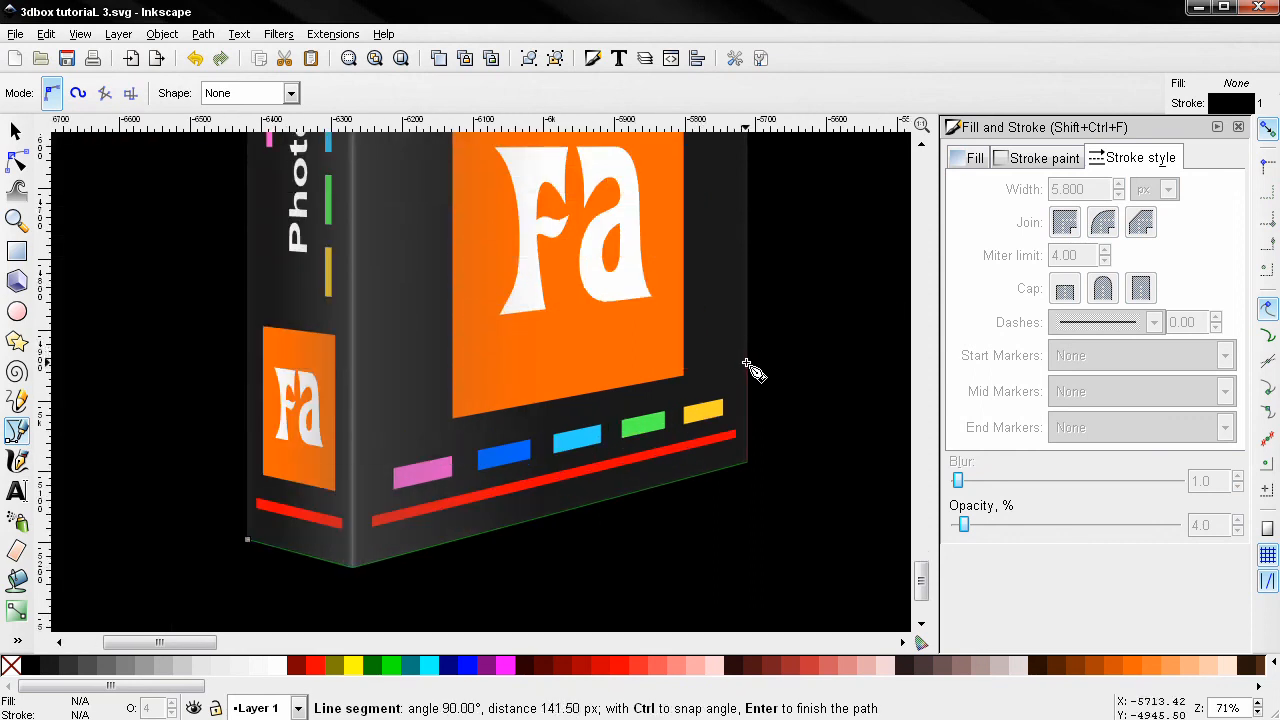
{"action": "left_click", "coordinate": [747, 366]}
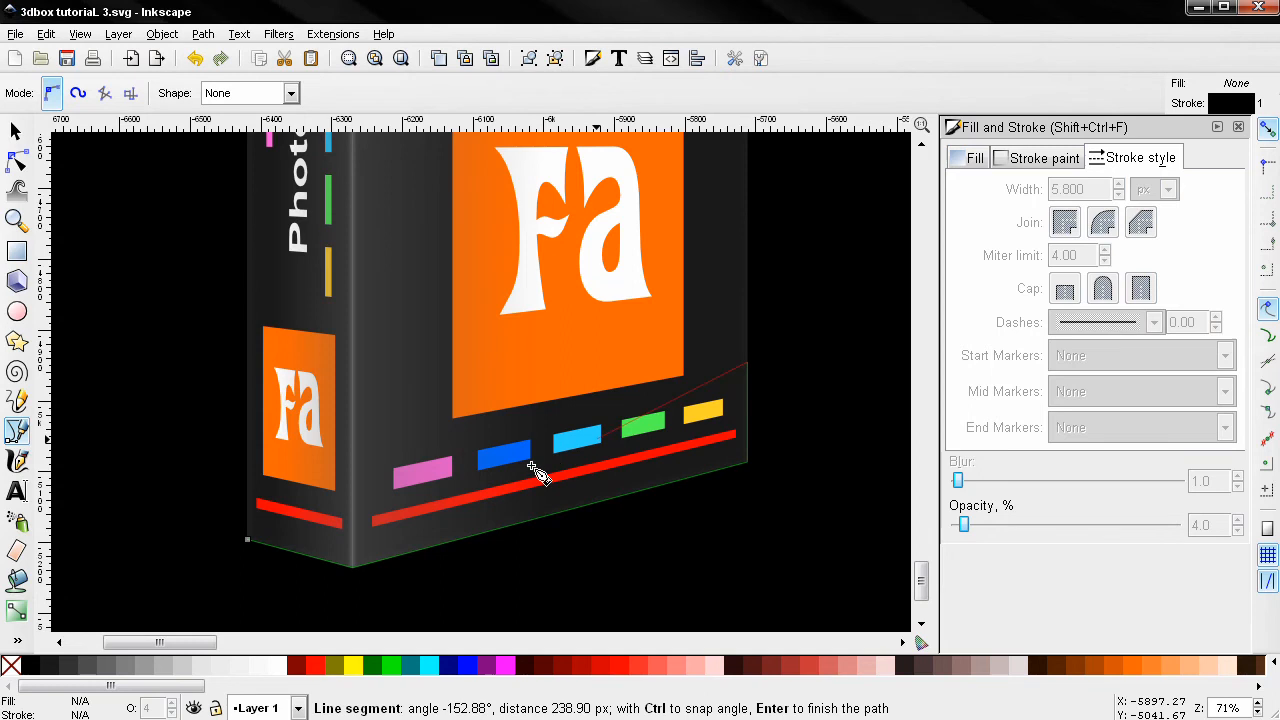
{"action": "left_click", "coordinate": [352, 460]}
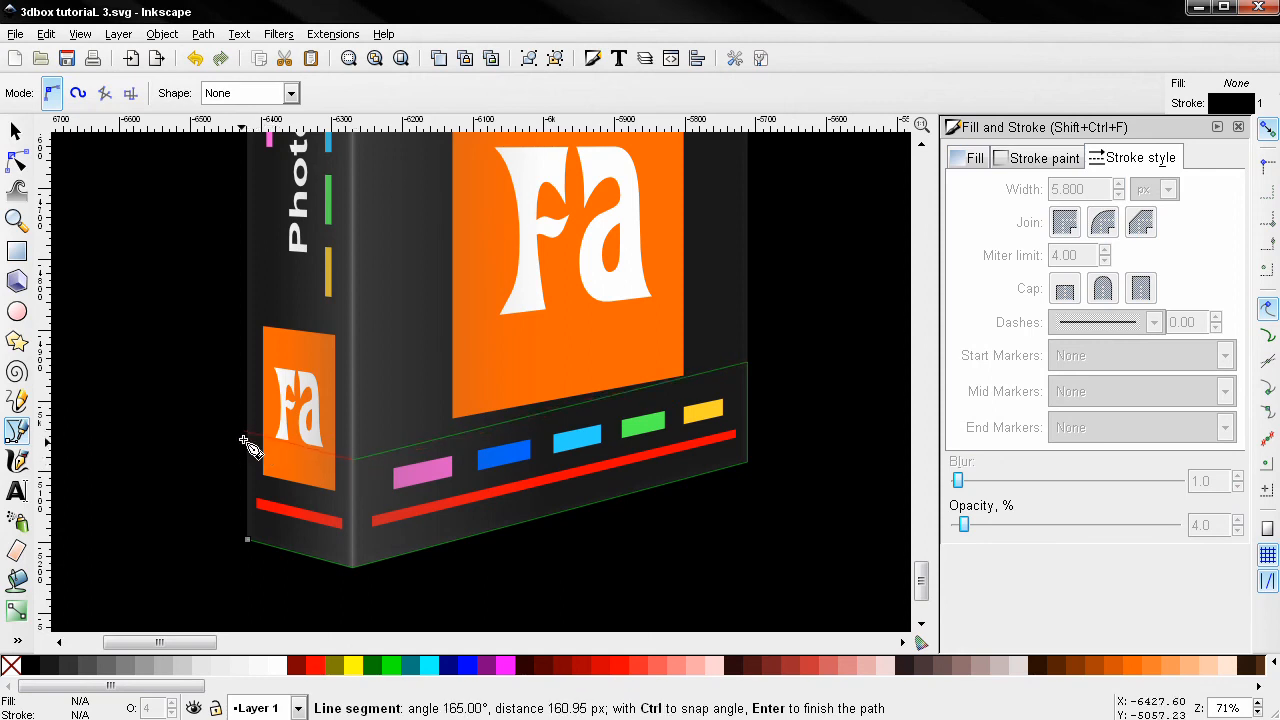
{"action": "scroll", "coordinate": [245, 438], "scroll_direction": "up", "scroll_amount": 4}
{"action": "scroll", "coordinate": [276, 402], "scroll_direction": "up", "scroll_amount": 1}
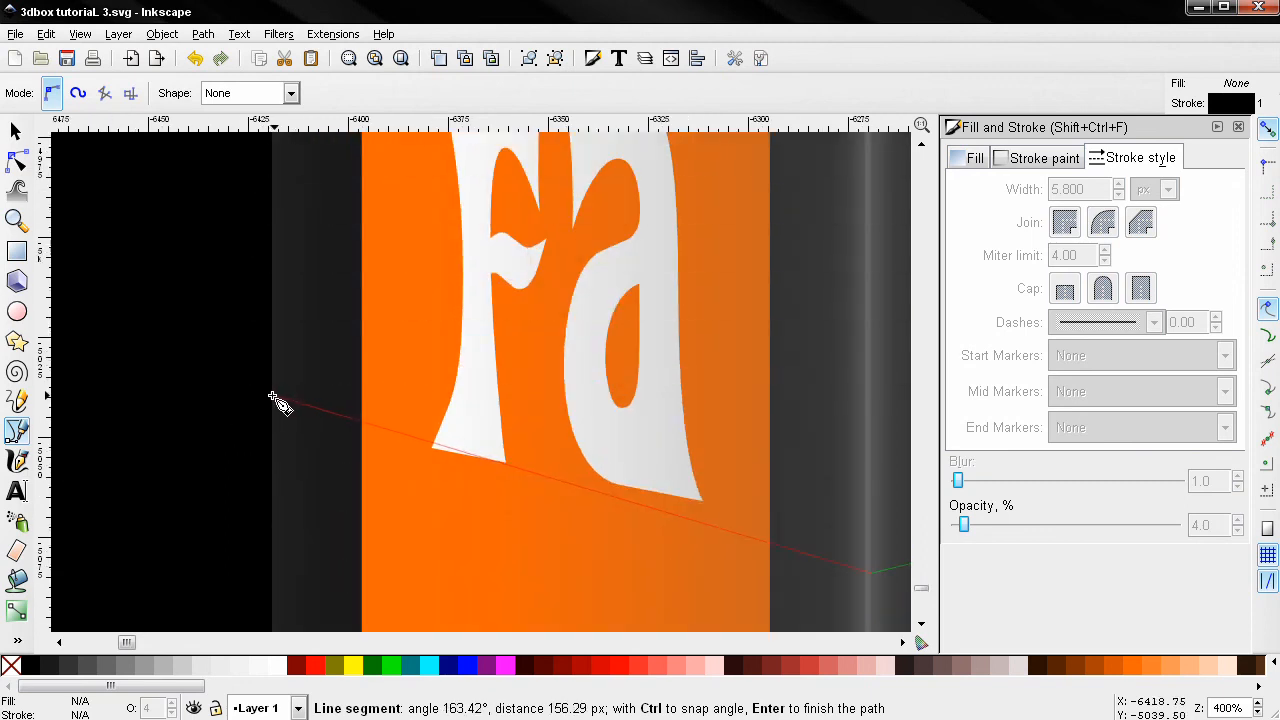
{"action": "scroll", "coordinate": [285, 488], "scroll_direction": "down", "scroll_amount": 4}
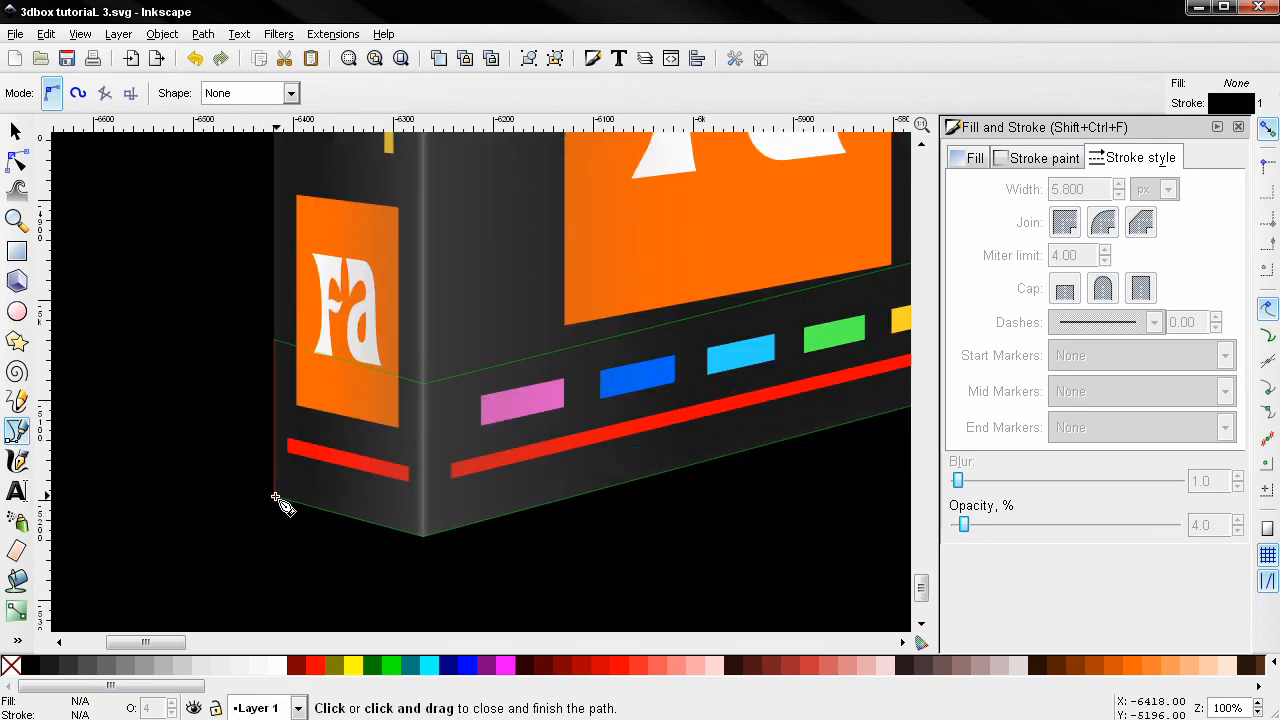
{"action": "left_click", "coordinate": [275, 497]}
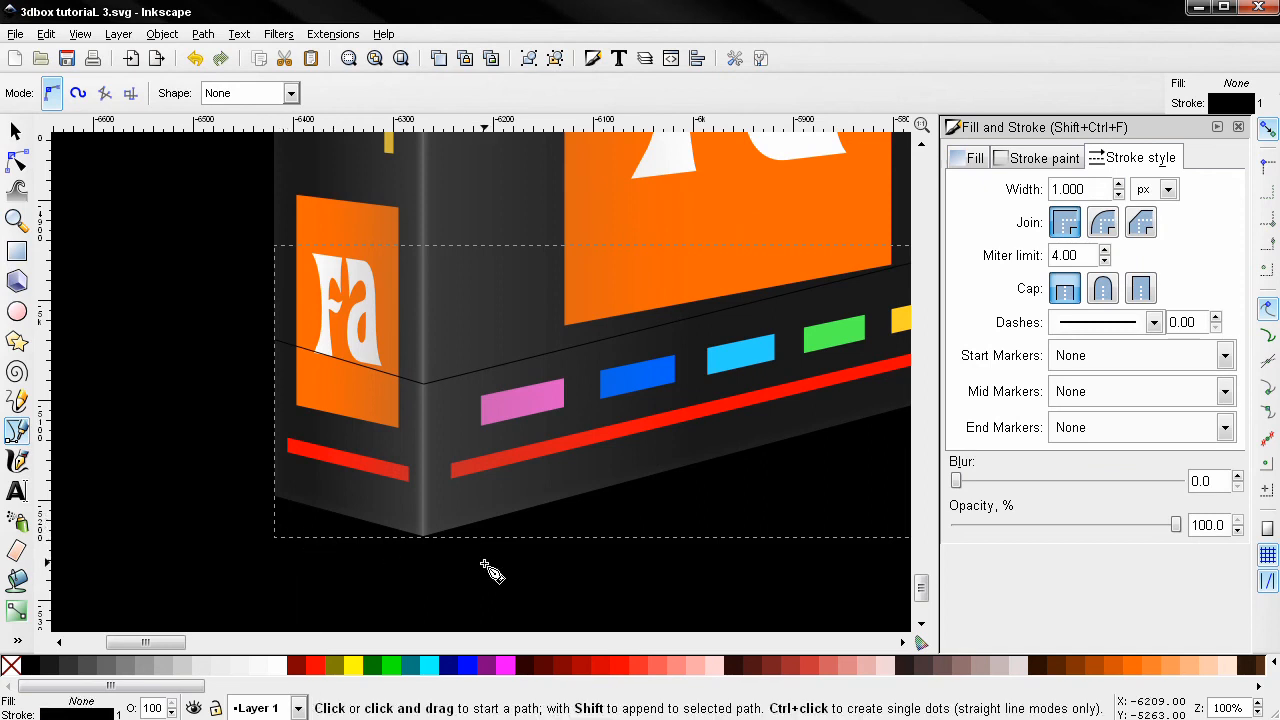
Remove the stroke from the closed base shape and fill it with a black-to-transparent linear gradient
{"action": "left_click", "coordinate": [1020, 158]}
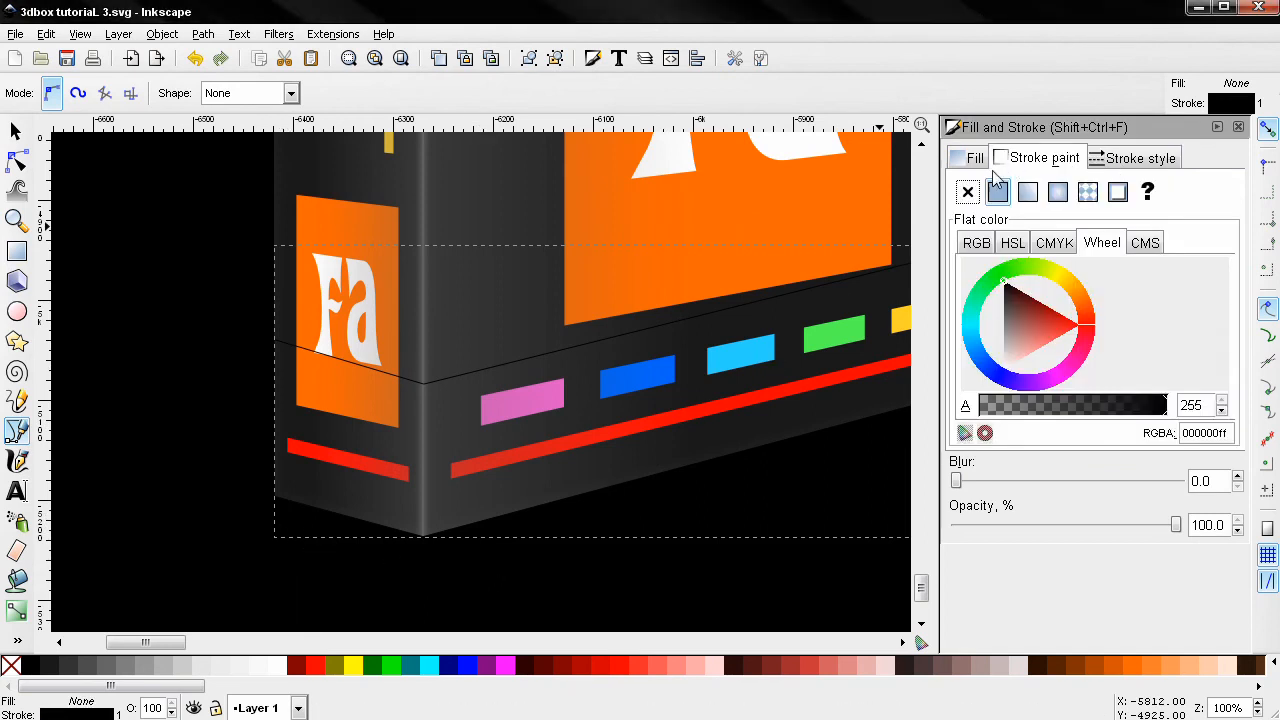
{"action": "left_click", "coordinate": [968, 192]}
{"action": "left_click", "coordinate": [975, 159]}
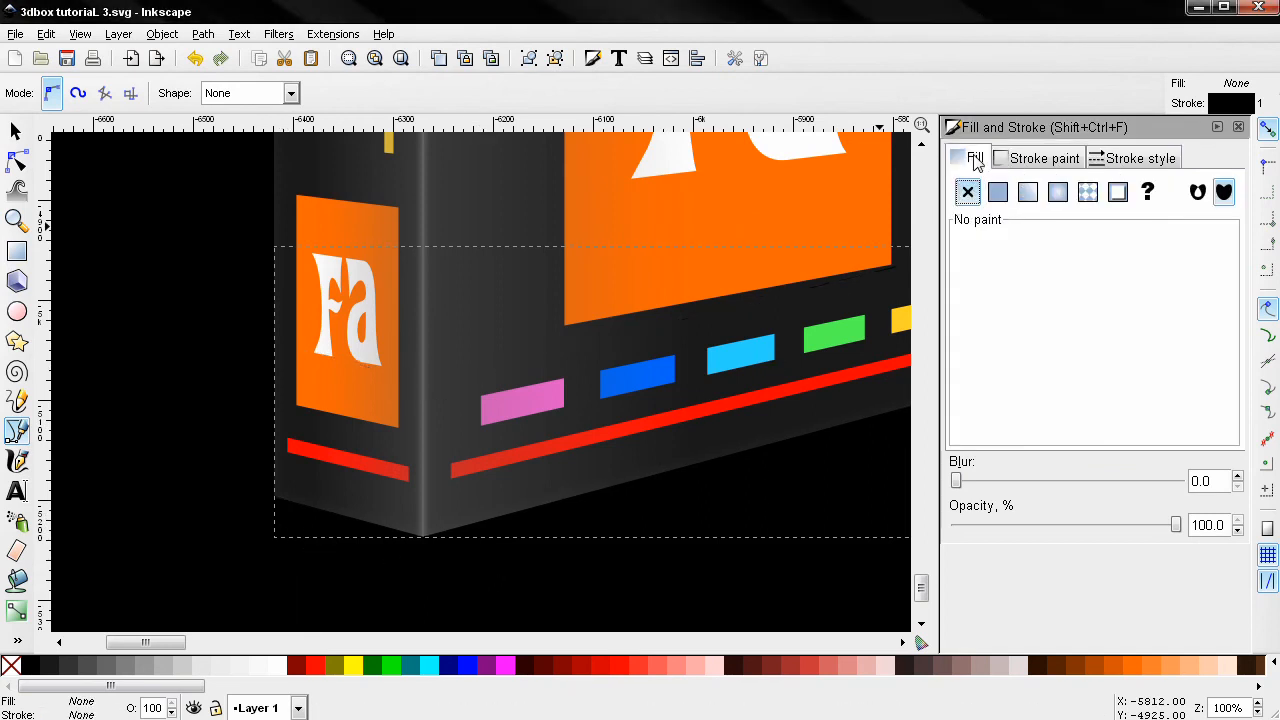
{"action": "left_click", "coordinate": [997, 192]}
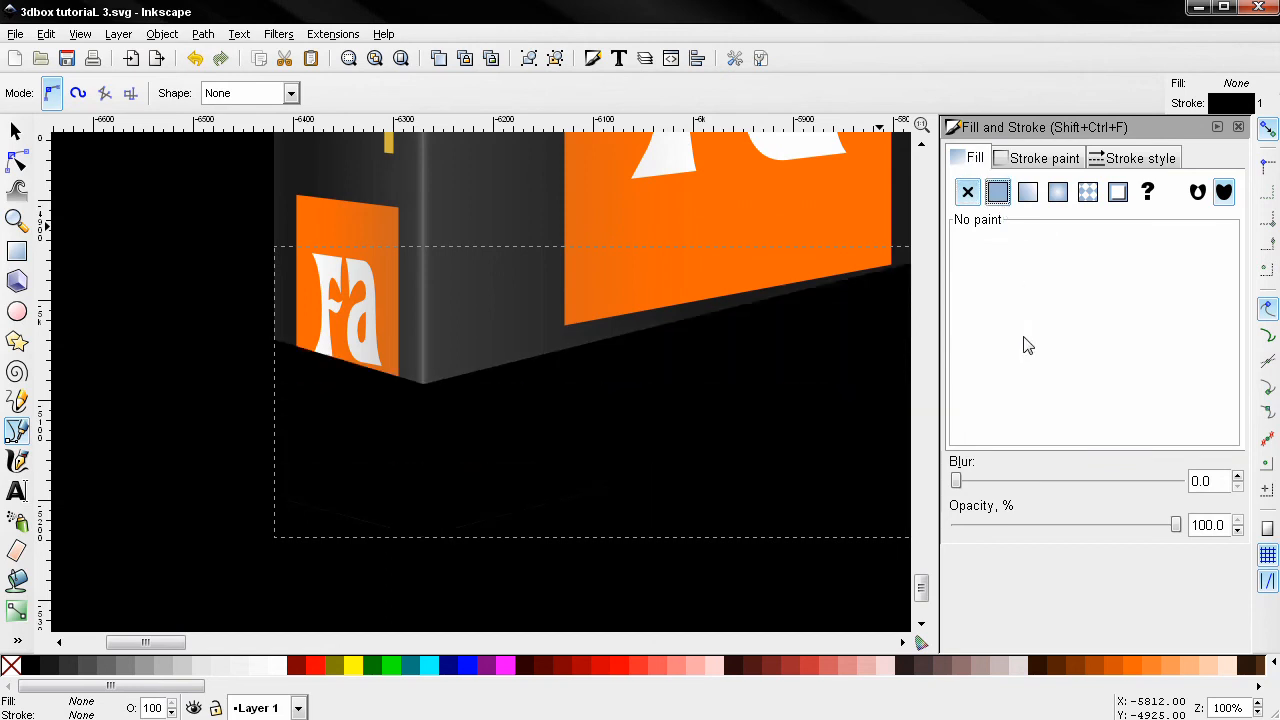
{"action": "left_click", "coordinate": [1031, 196]}
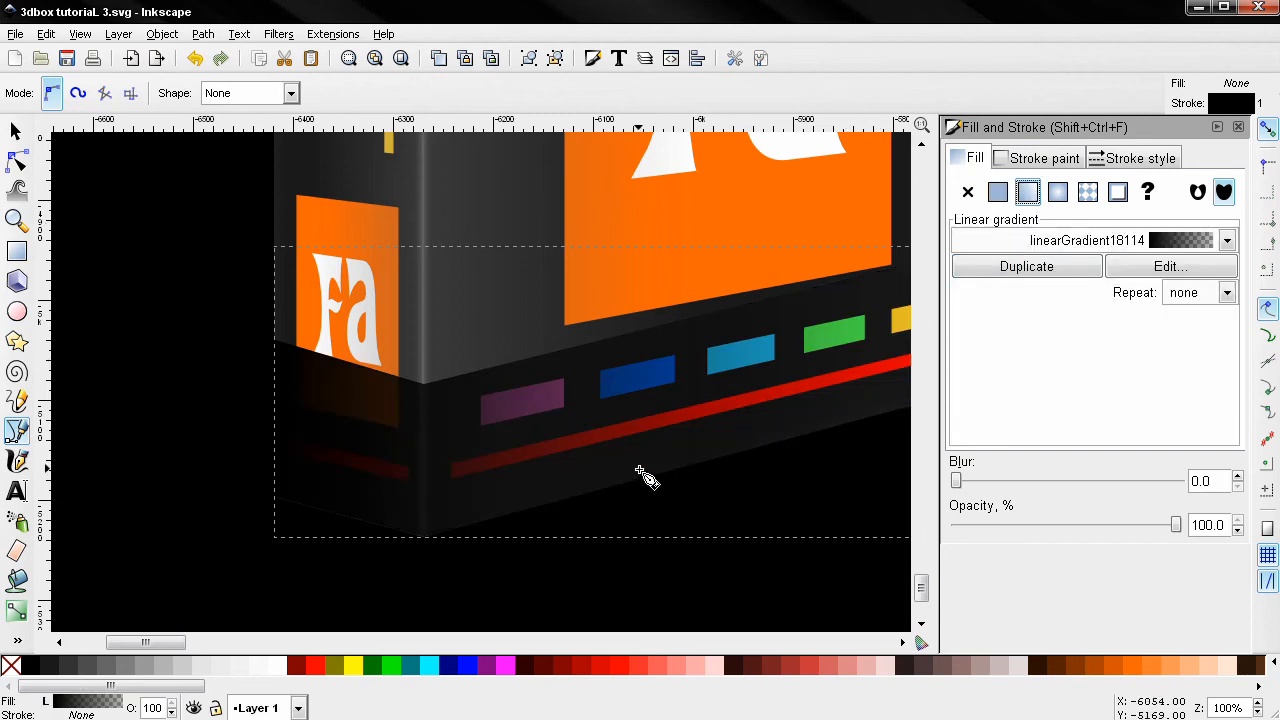
Reposition the base shape's gradient to fade from black below the box to transparent just under the blue bar, then deselect it
{"action": "left_click_drag", "start_coordinate": [639, 470], "coordinate": [565, 471]}
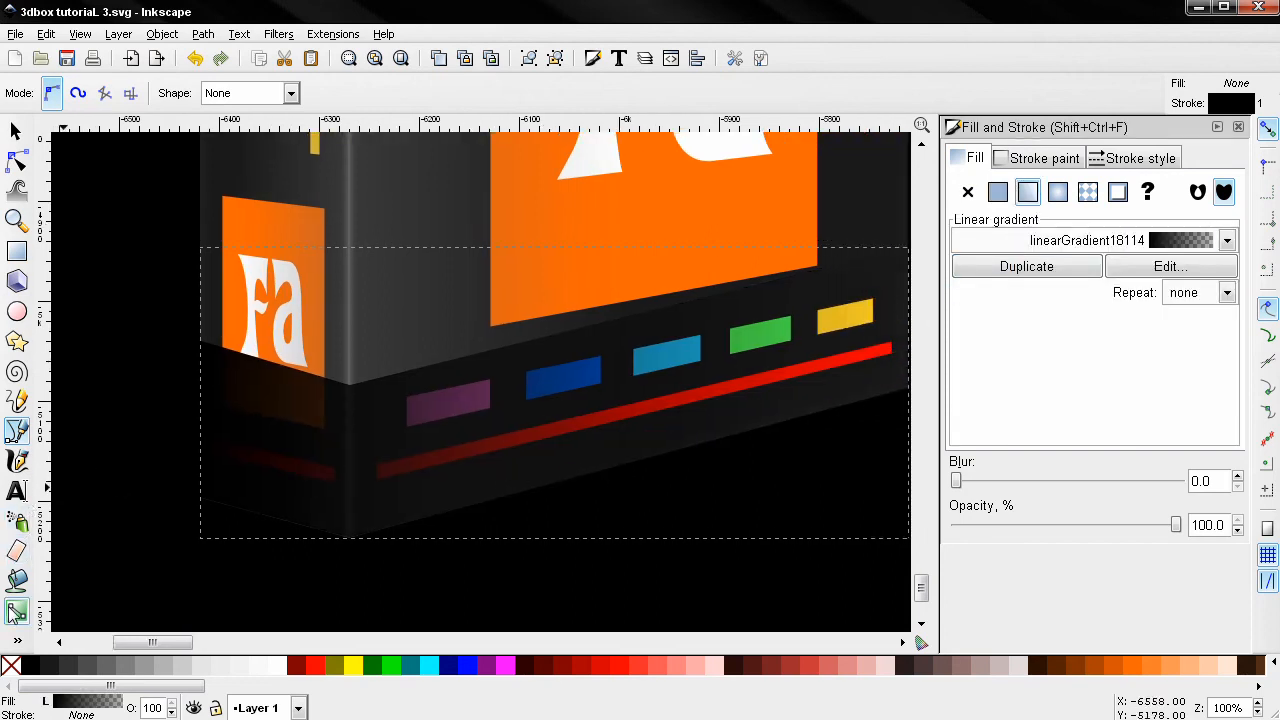
{"action": "left_click", "coordinate": [16, 612]}
{"action": "left_click_drag", "start_coordinate": [421, 498], "coordinate": [454, 504]}
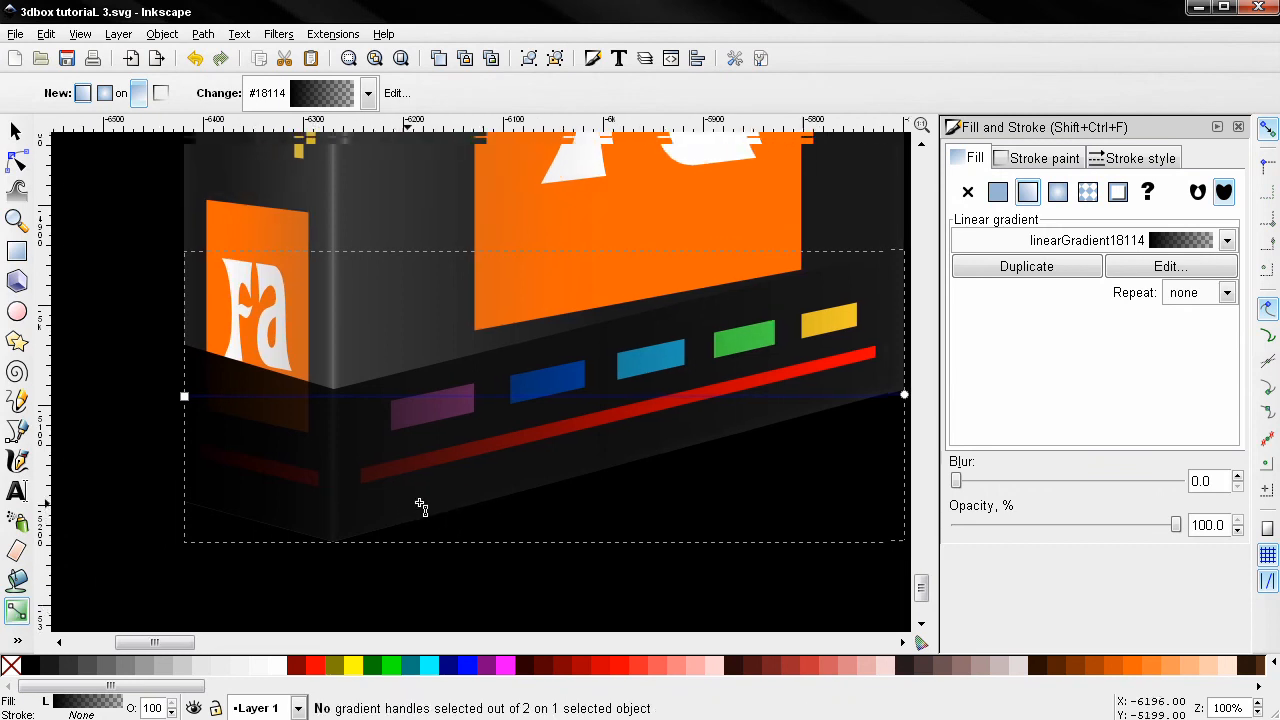
{"action": "left_click", "coordinate": [185, 397]}
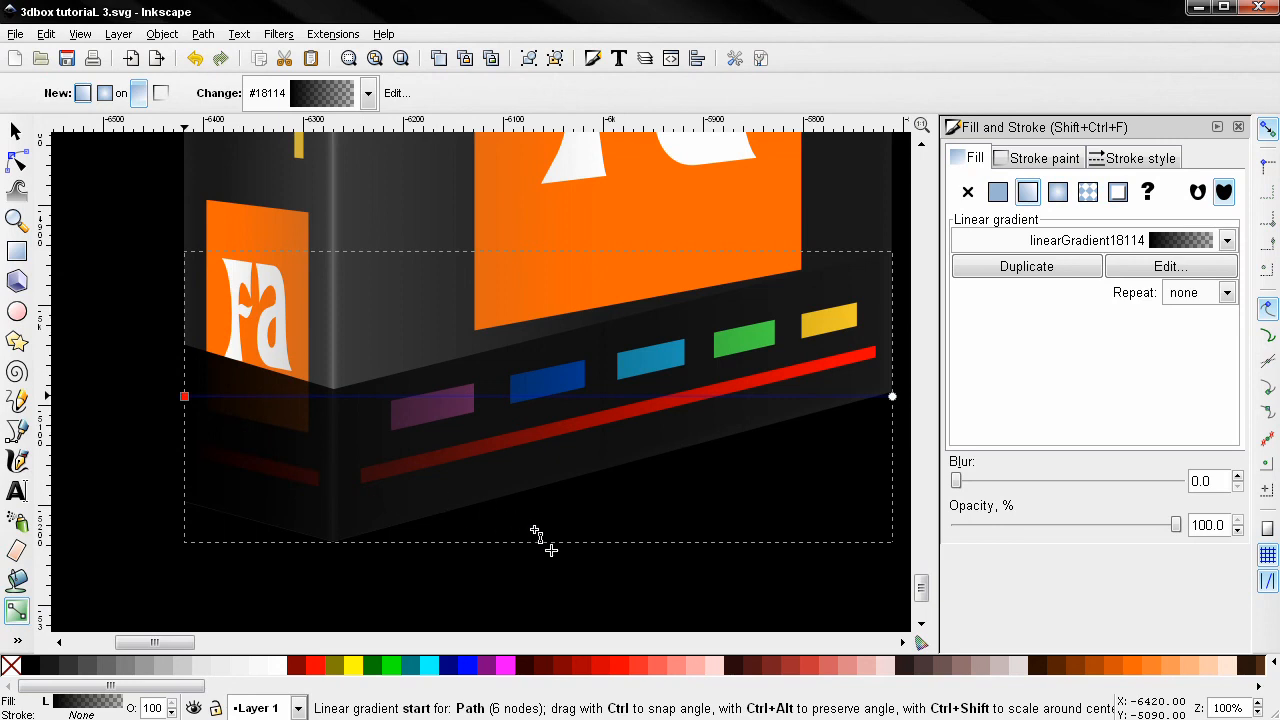
{"action": "left_click_drag", "start_coordinate": [184, 396], "coordinate": [541, 544]}
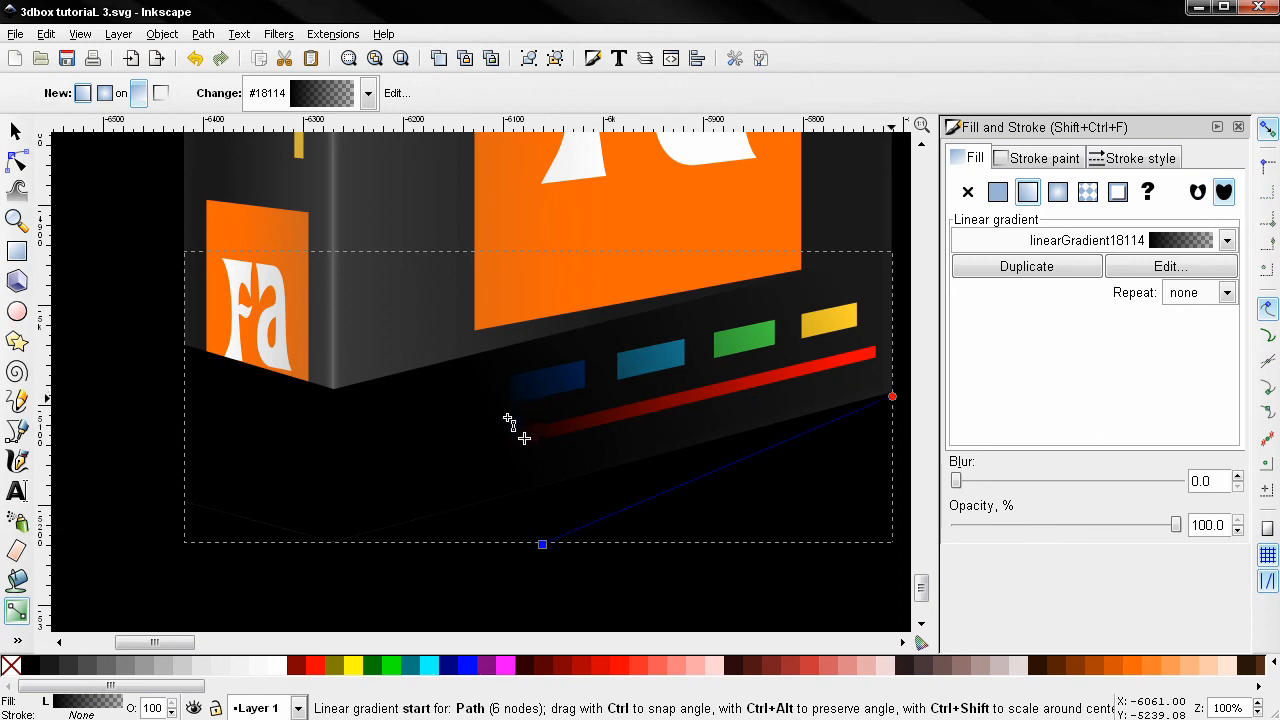
{"action": "left_click_drag", "start_coordinate": [892, 396], "coordinate": [508, 418]}
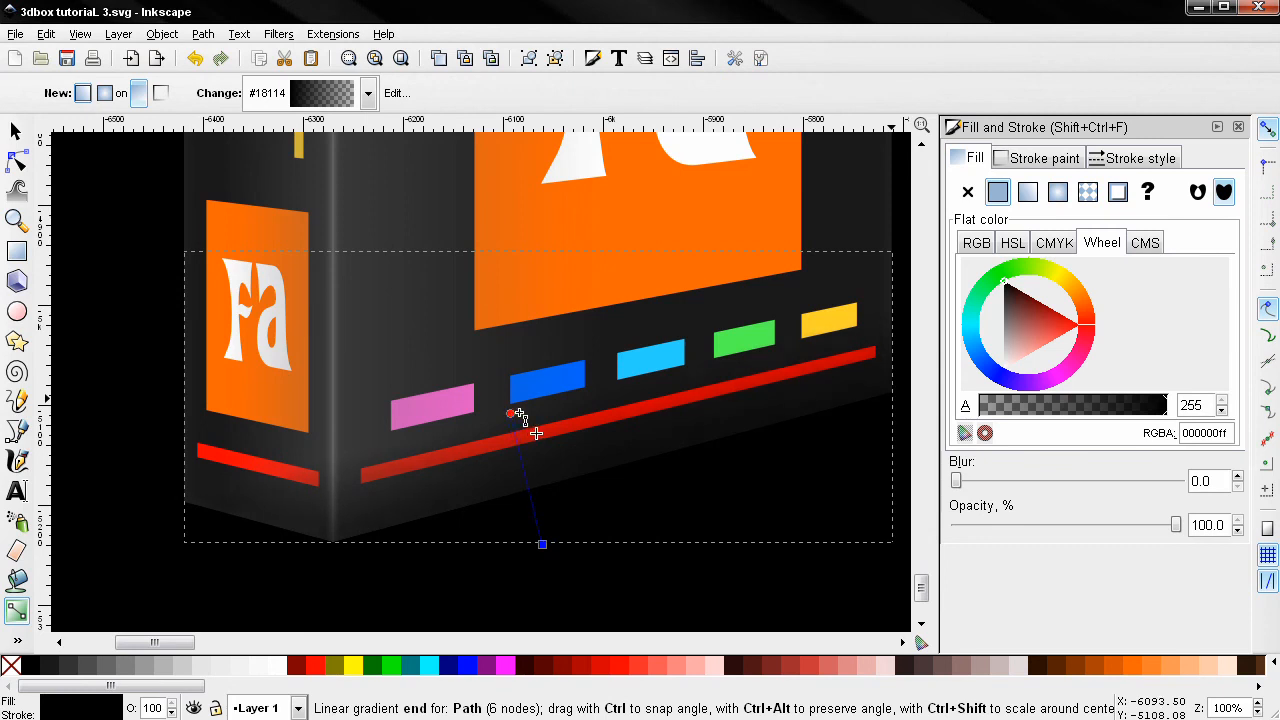
{"action": "left_click_drag", "start_coordinate": [510, 413], "coordinate": [523, 412]}
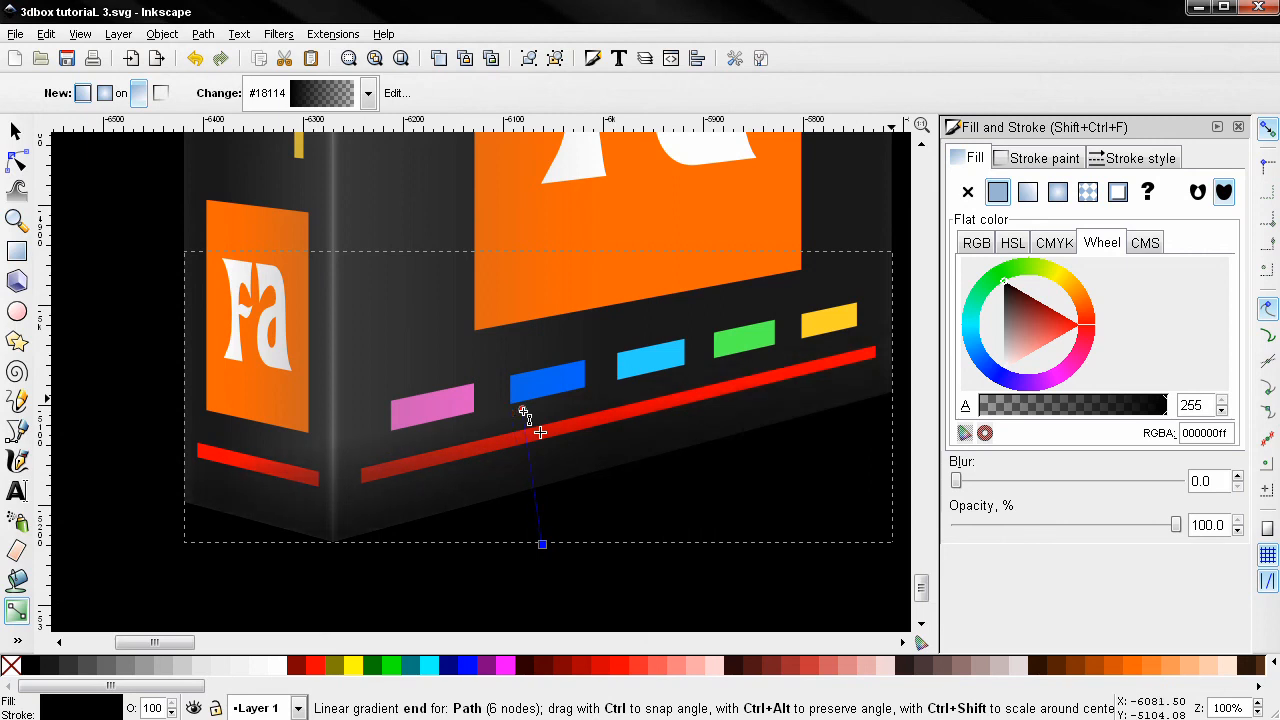
{"action": "left_click", "coordinate": [523, 411]}
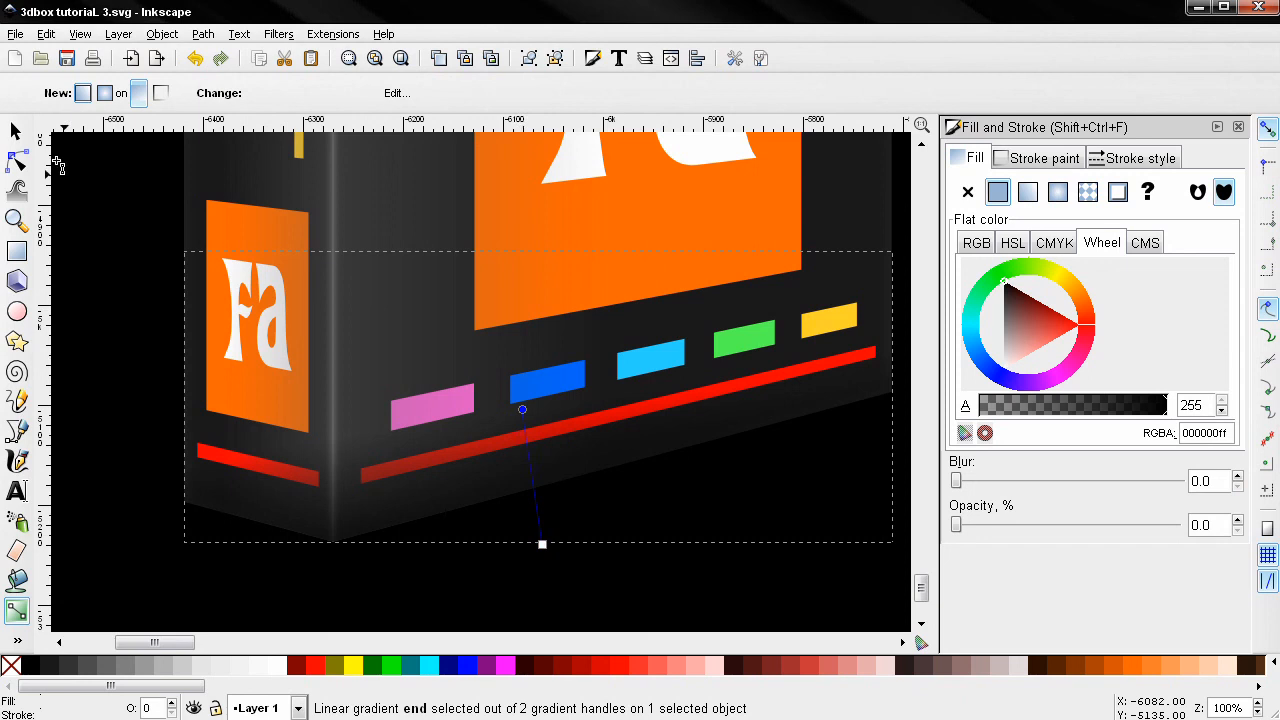
{"action": "key", "text": "F1"}
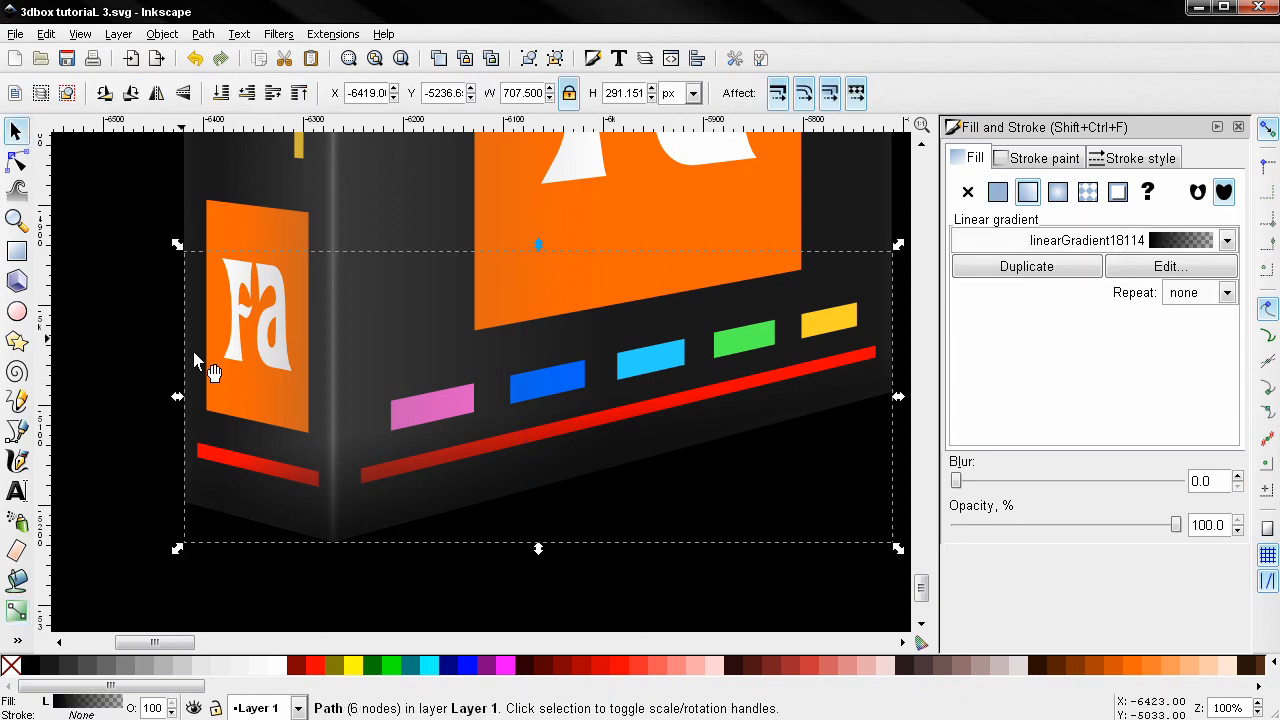
{"action": "scroll", "coordinate": [397, 358], "scroll_direction": "down", "scroll_amount": 2, "text": "ctrl"}
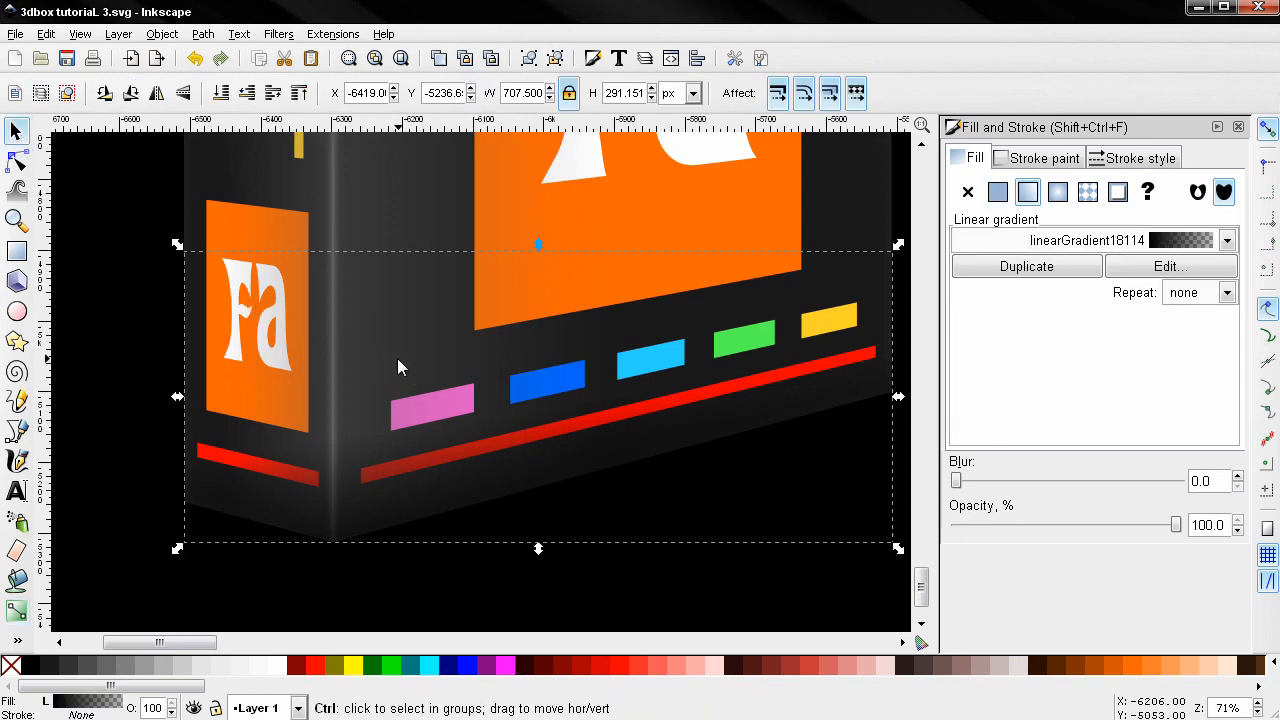
{"action": "left_click", "coordinate": [366, 575]}
{"action": "left_click_drag", "start_coordinate": [369, 525], "coordinate": [424, 568]}
{"action": "scroll", "coordinate": [424, 566], "scroll_direction": "down", "scroll_amount": 1, "text": "ctrl"}
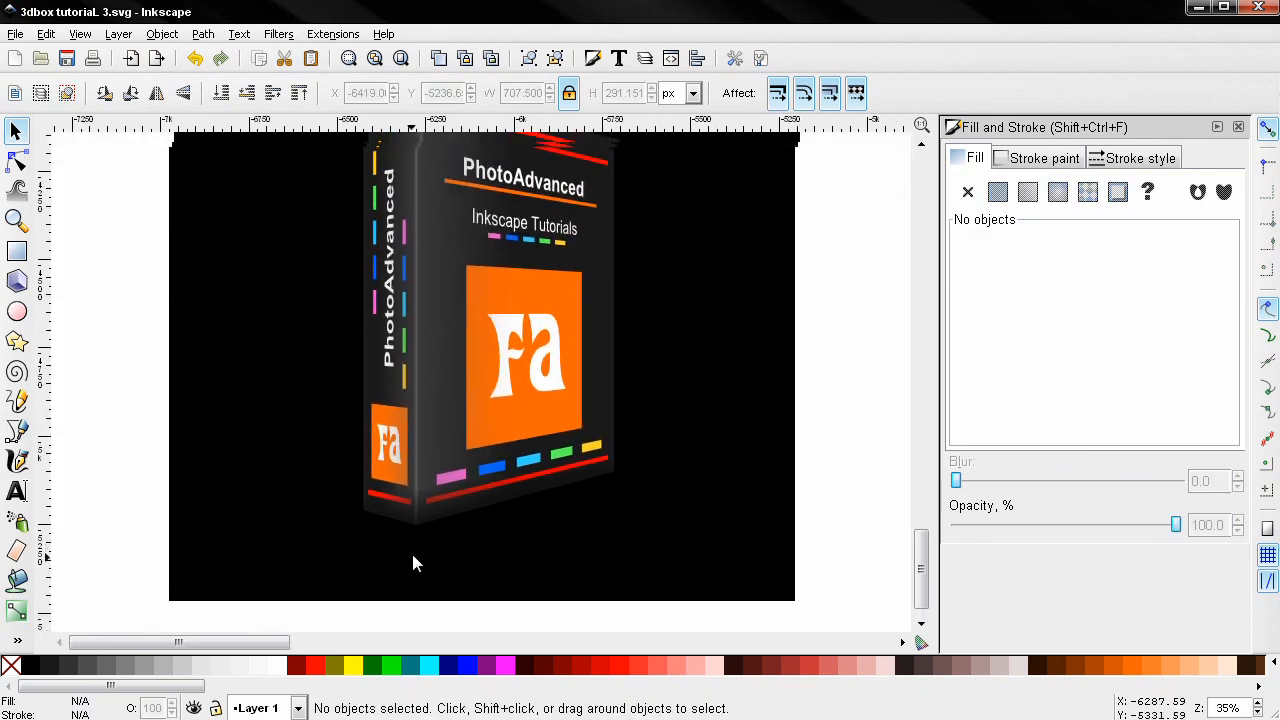
Move the base shadow off the box to compare the look without it, undo the move, and deselect it
{"action": "left_click", "coordinate": [415, 540]}
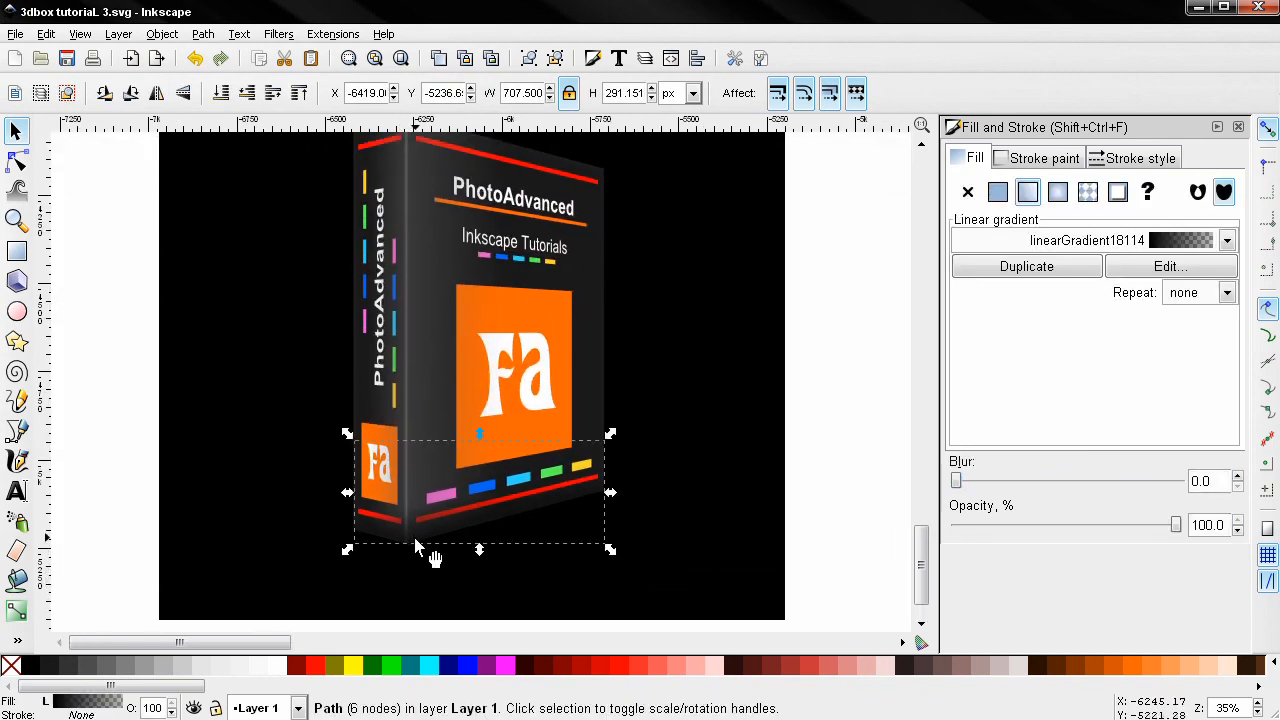
{"action": "left_click_drag", "start_coordinate": [426, 540], "coordinate": [834, 537]}
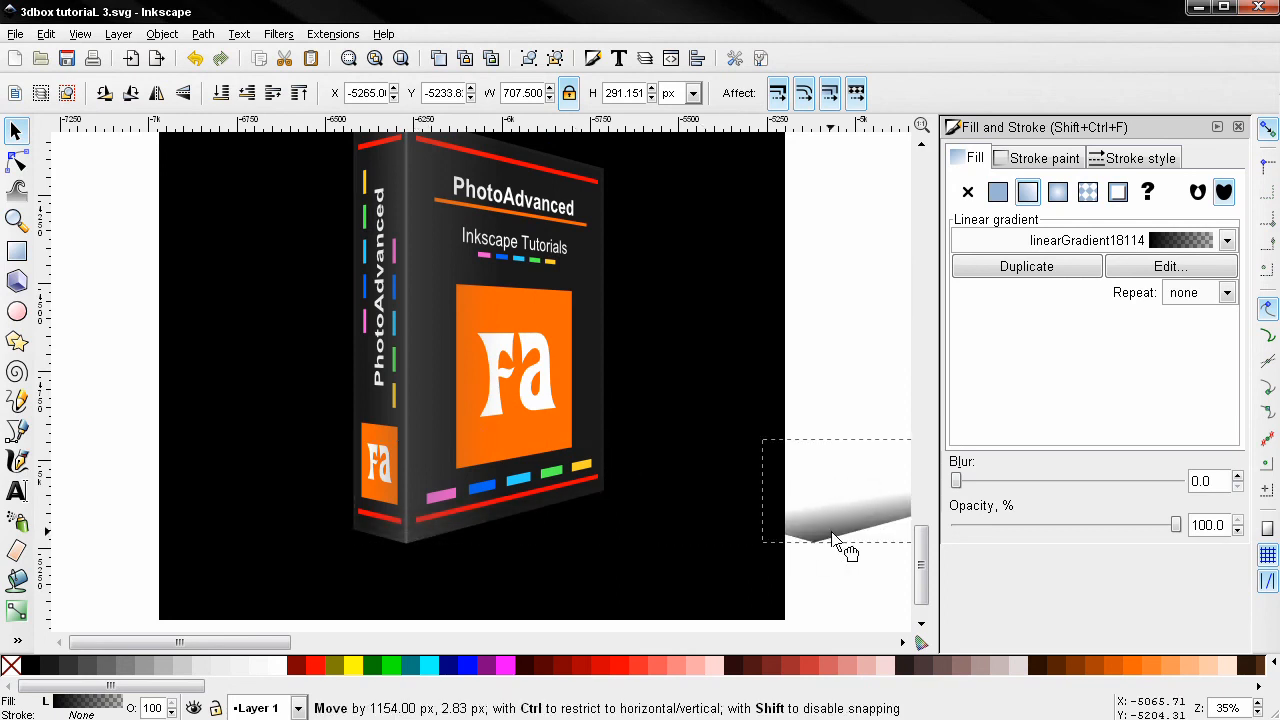
{"action": "key", "text": "ctrl+z"}
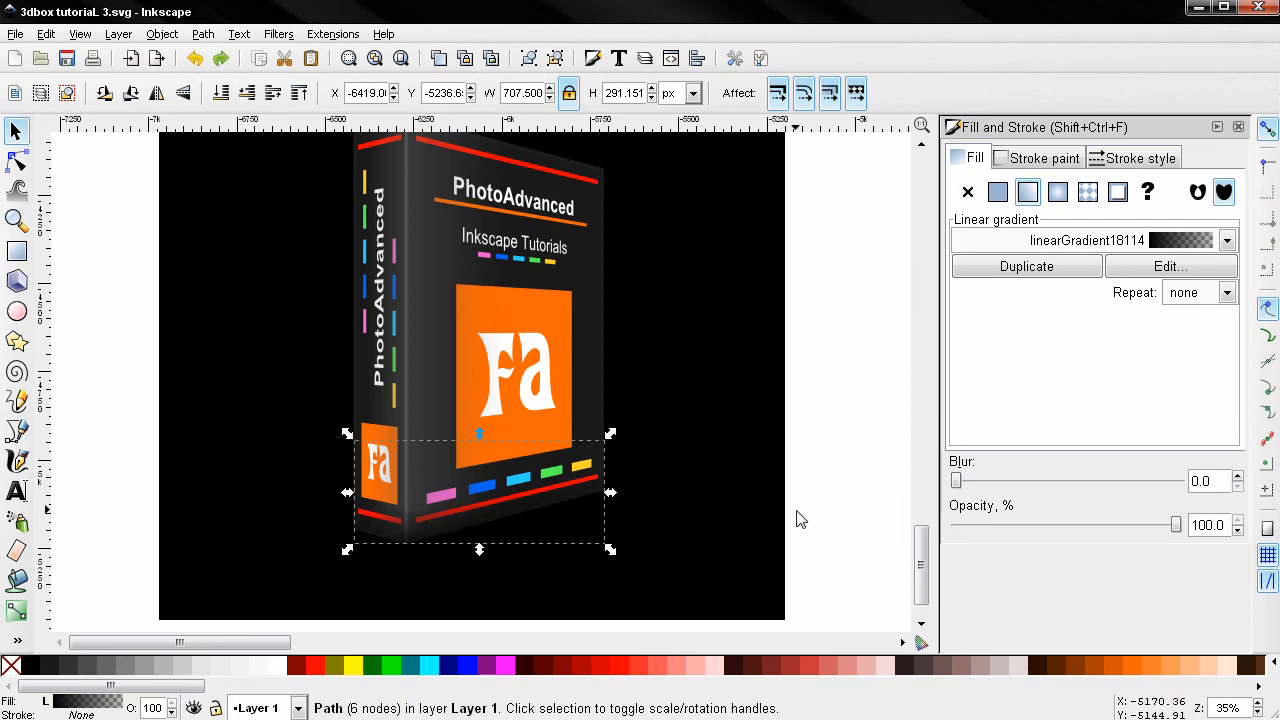
{"action": "left_click", "coordinate": [804, 504]}
{"action": "left_click_drag", "start_coordinate": [521, 542], "coordinate": [560, 582]}
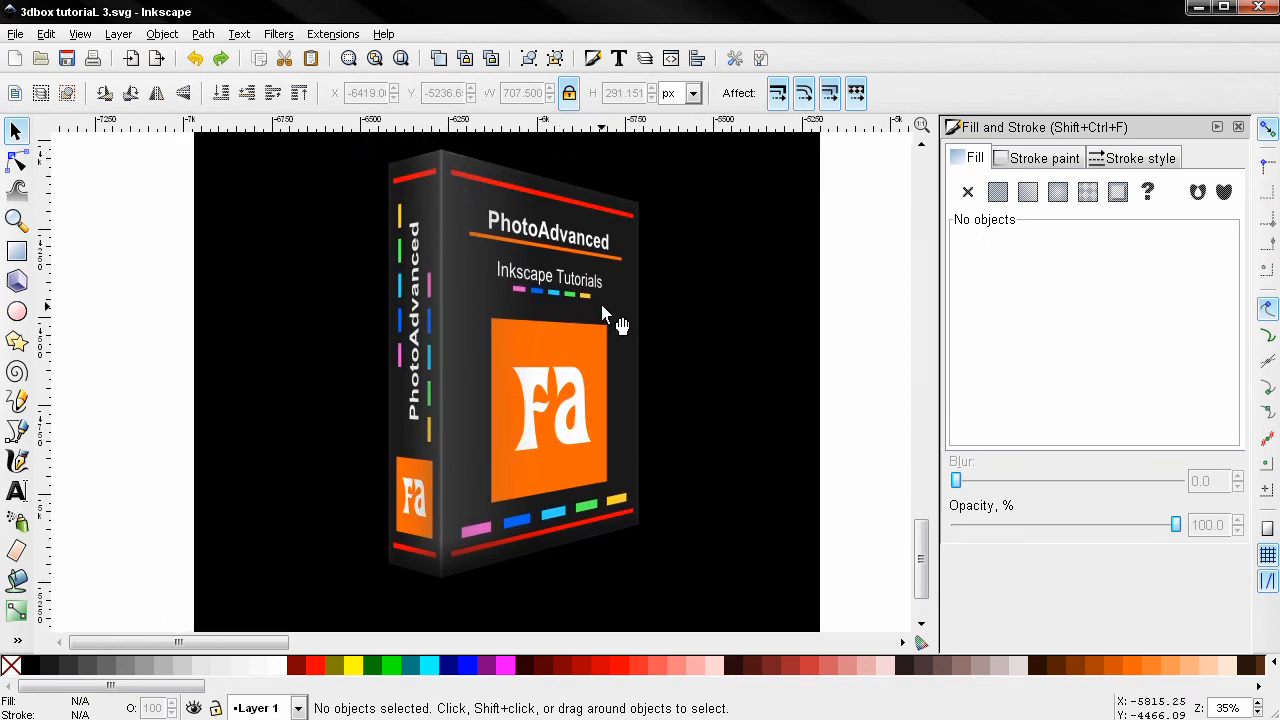
{"action": "left_click_drag", "start_coordinate": [513, 380], "coordinate": [544, 386]}
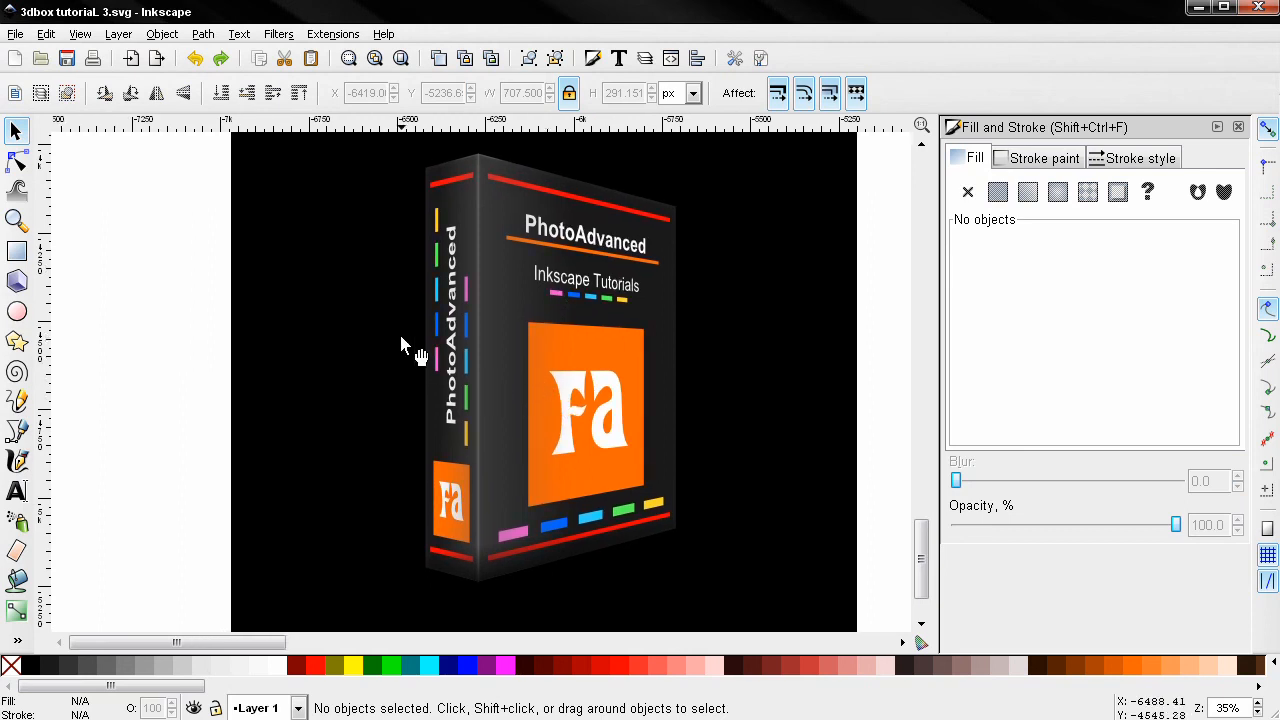